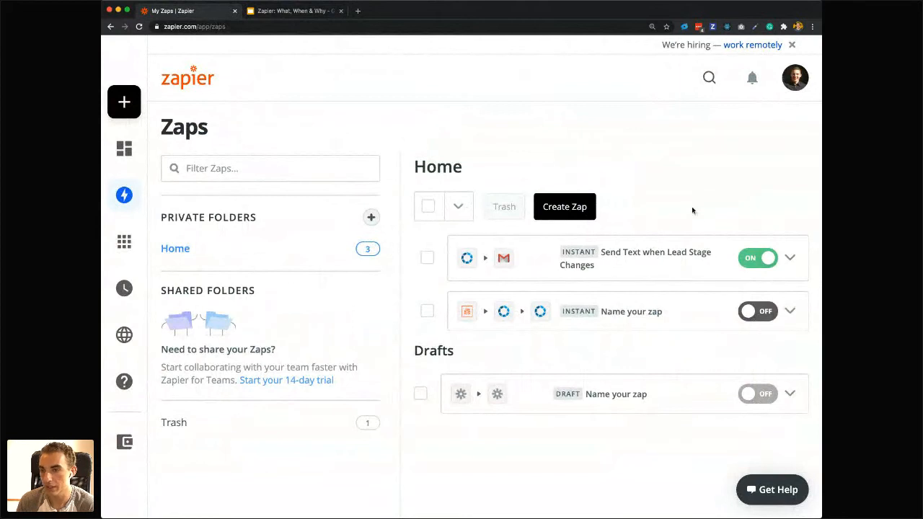
Create a new Zap and name it "Text me when a lead opens an email".
left_click(573, 206)
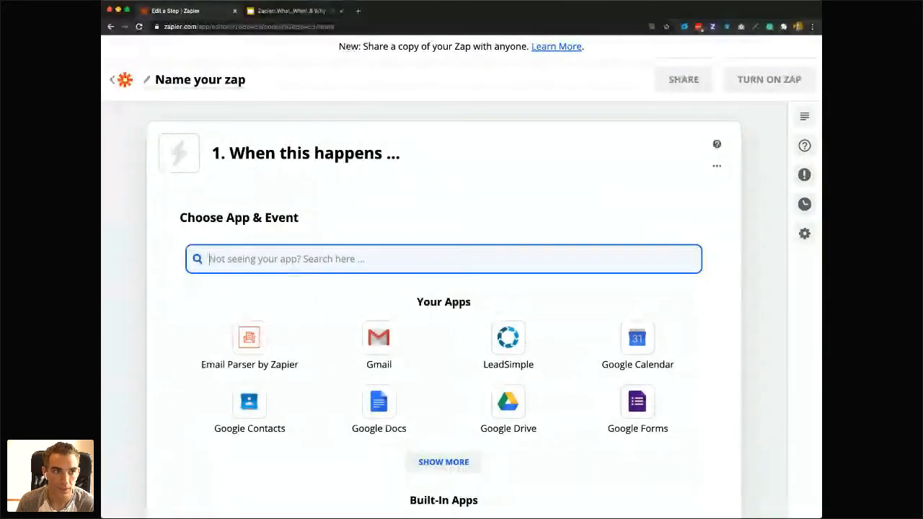
key("super+Tab")
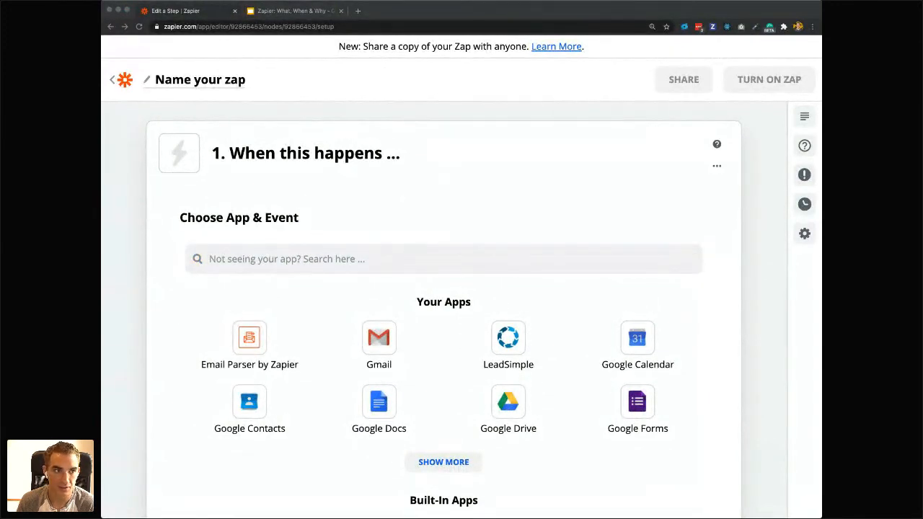
left_click(226, 82)
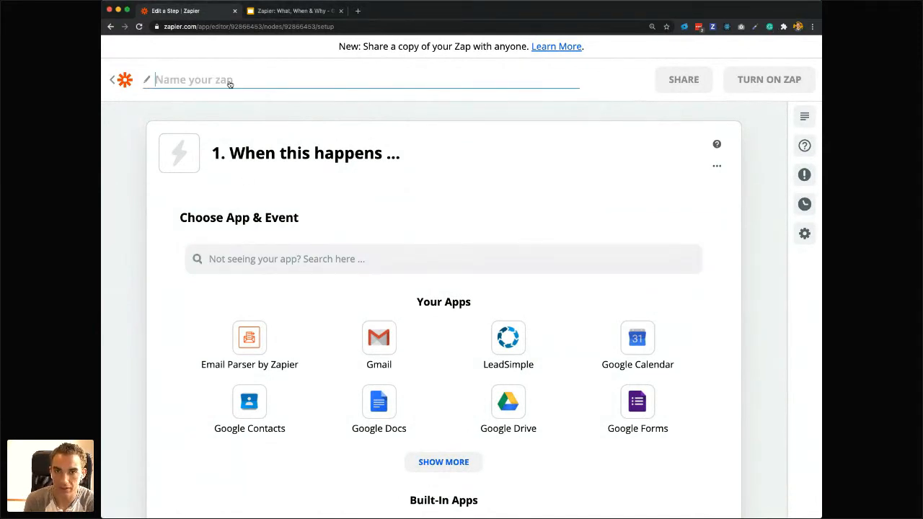
type("Text me")
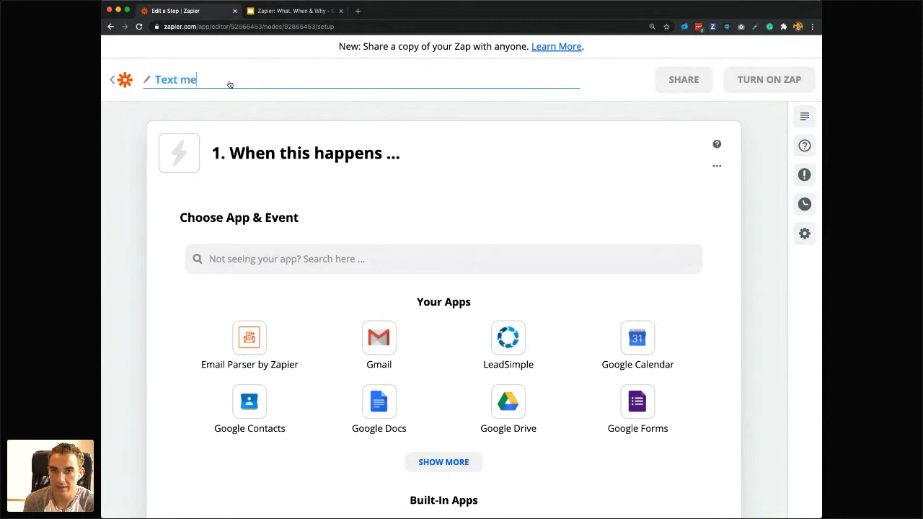
type(" when a lead op")
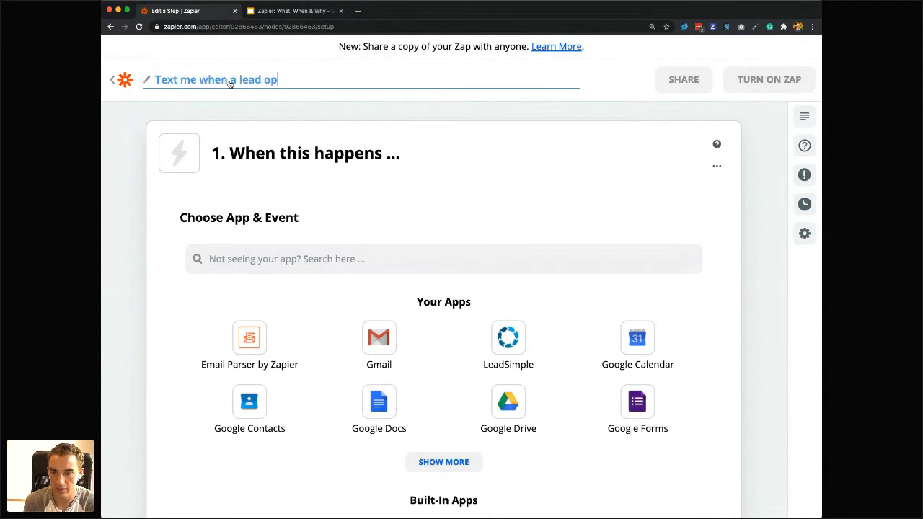
type("ens an email")
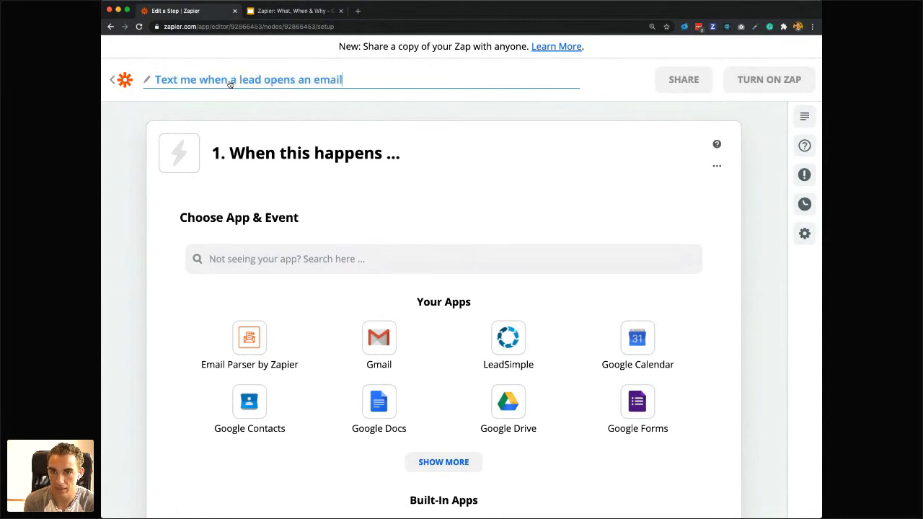
left_click(350, 205)
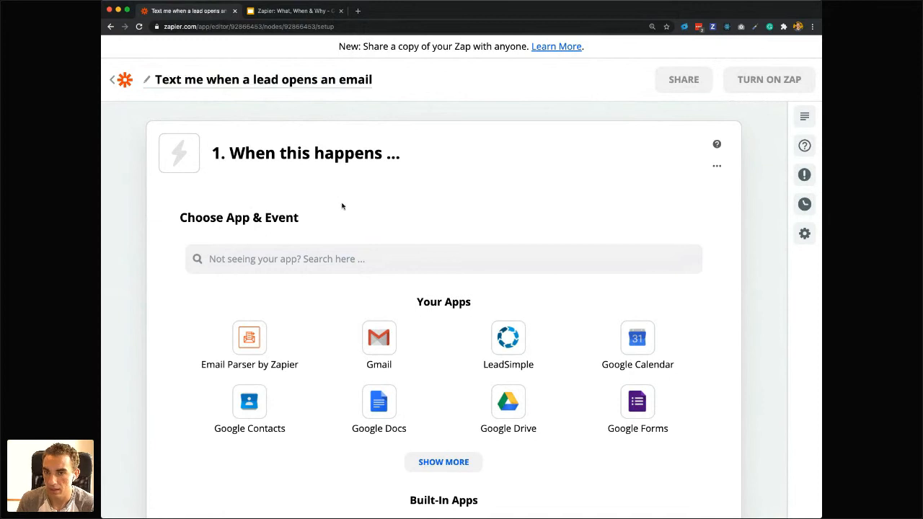
Search for LeadSimple and set it as the Zap's trigger app.
left_click(239, 267)
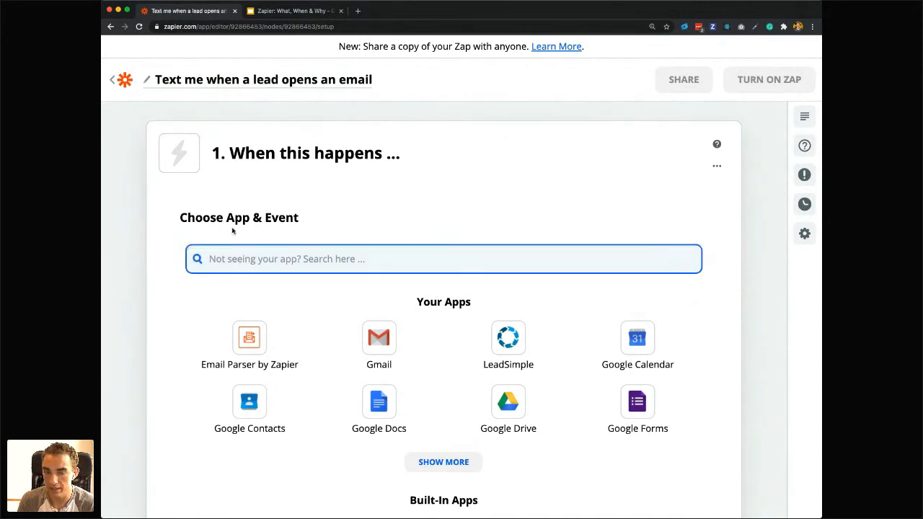
type("Leadsimple")
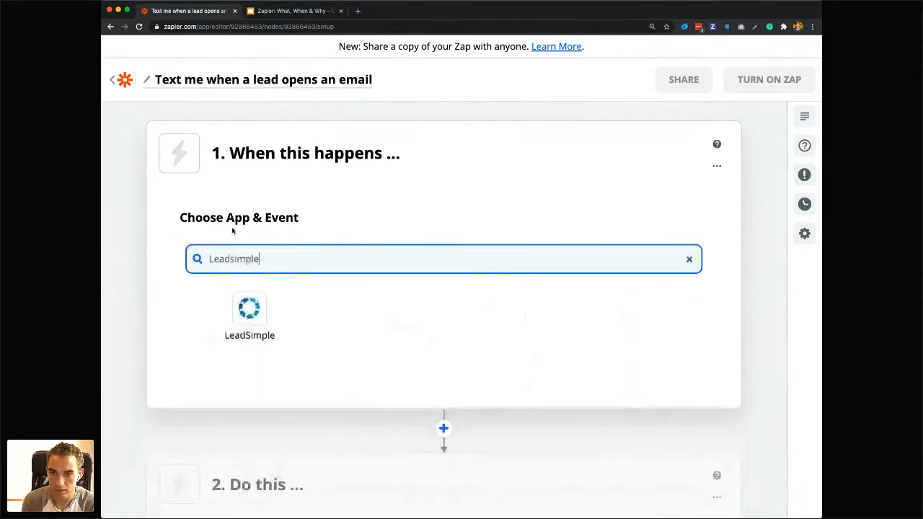
left_click(233, 335)
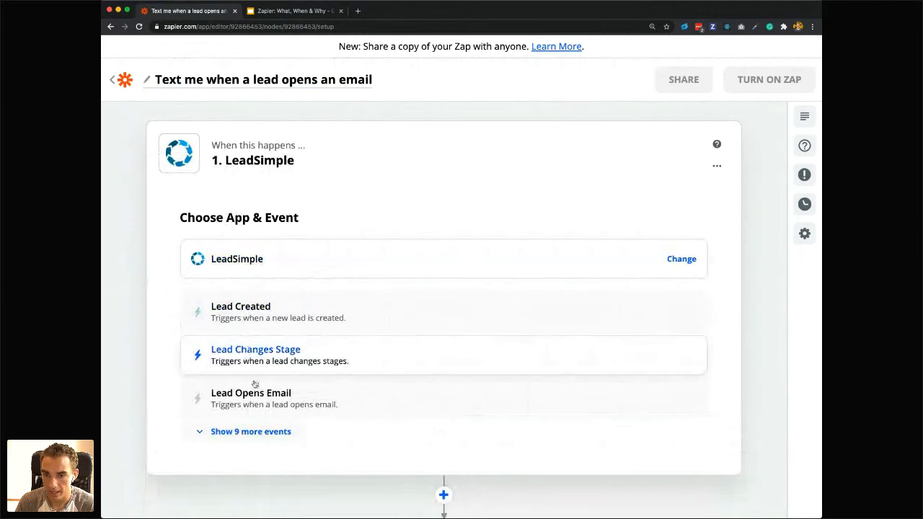
Review the full list of LeadSimple trigger events and set the event to Lead Opens Email, continuing to the account choice.
left_click(248, 433)
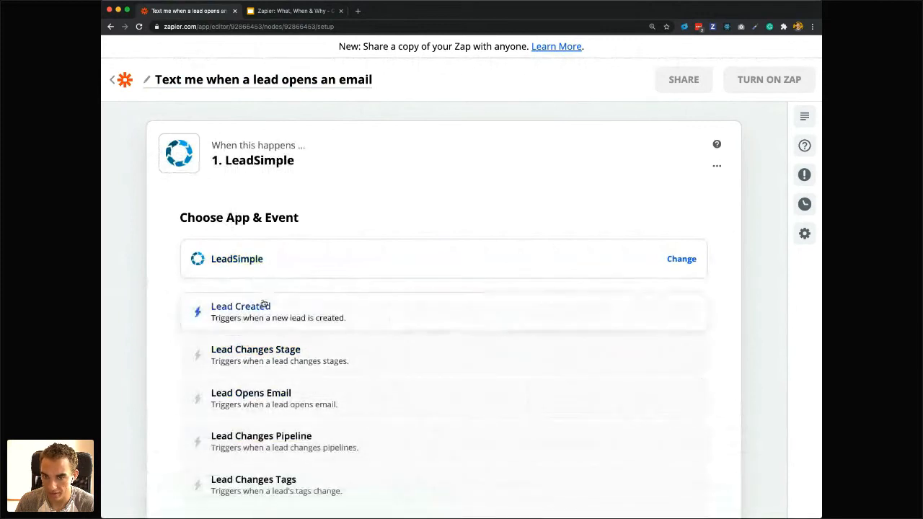
scroll(264, 303, "down", 1)
scroll(264, 303, "down", 4)
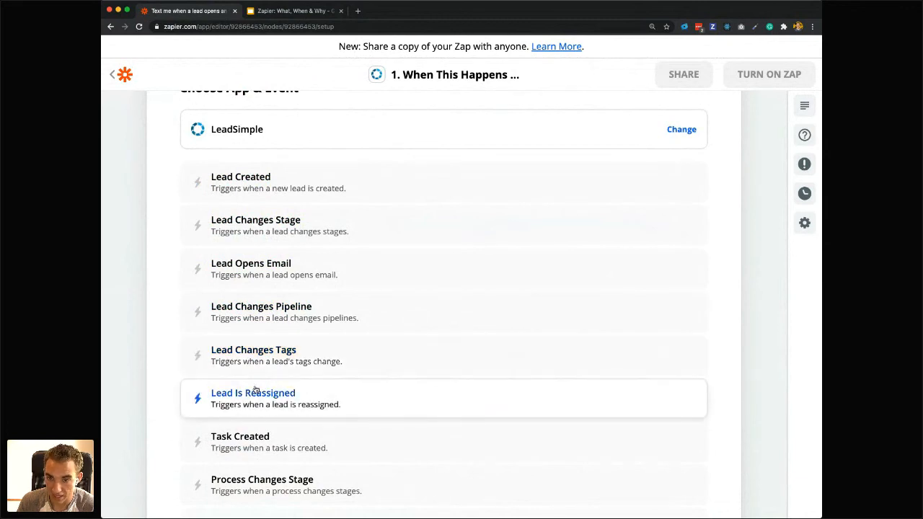
scroll(256, 391, "down", 1)
scroll(248, 426, "down", 4)
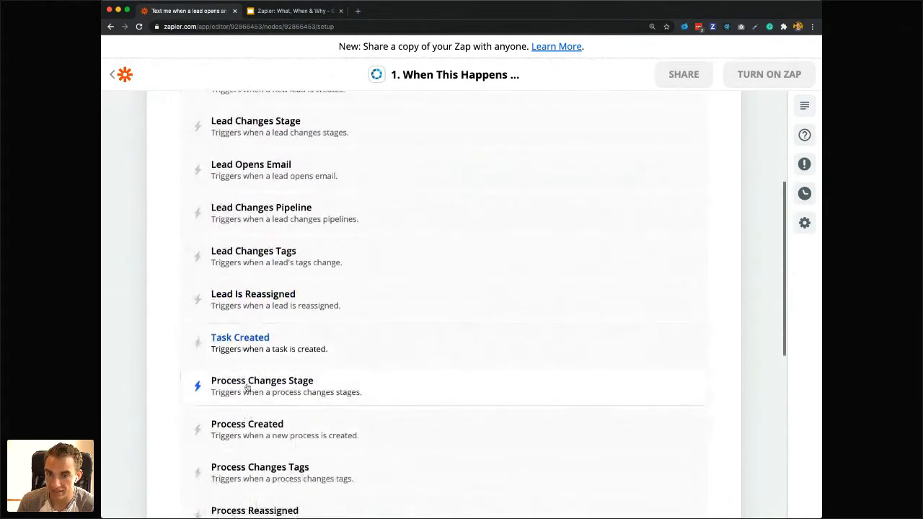
scroll(256, 414, "down", 2)
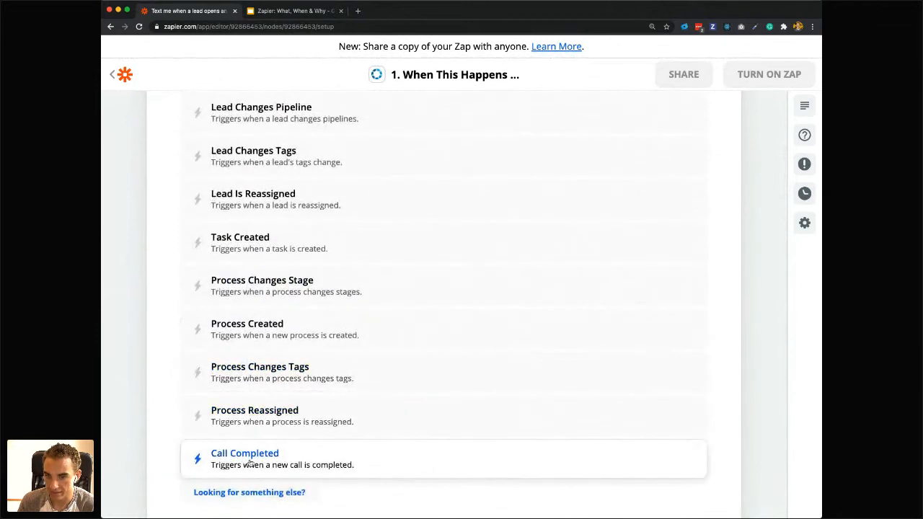
scroll(283, 305, "up", 4)
scroll(283, 305, "up", 3)
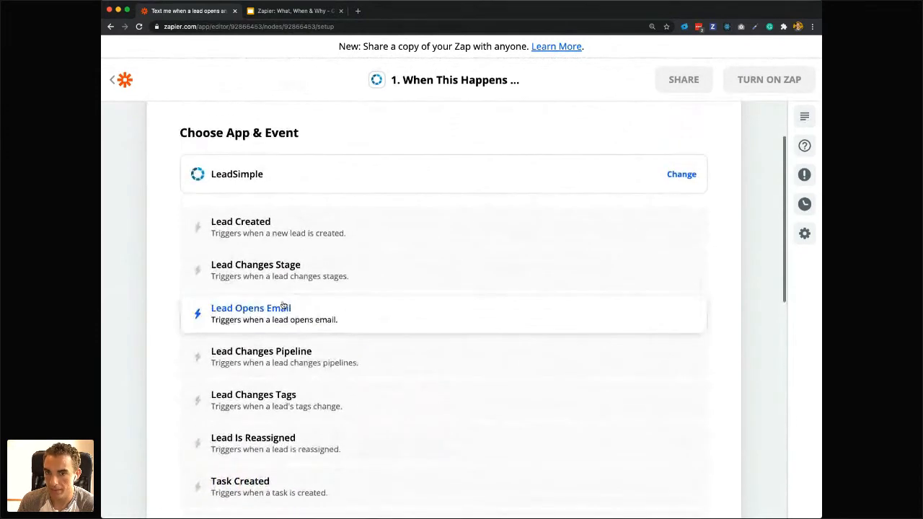
left_click(265, 311)
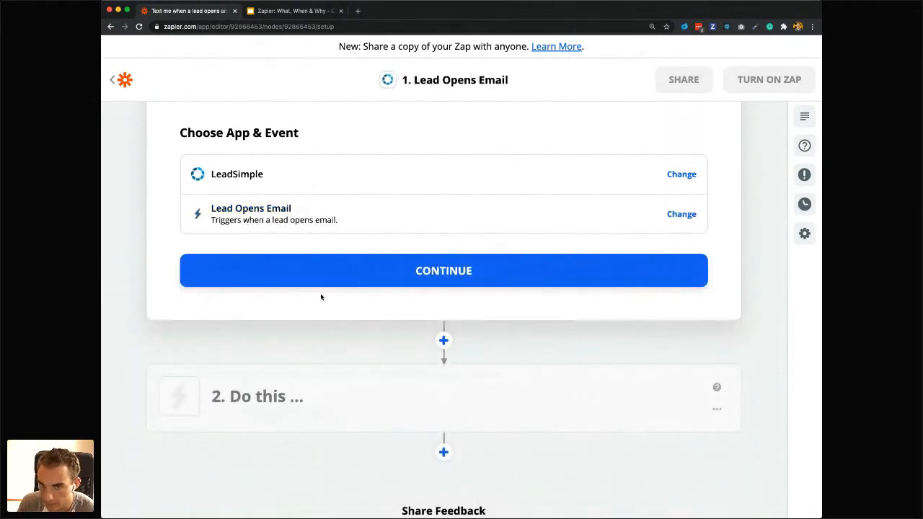
left_click(365, 279)
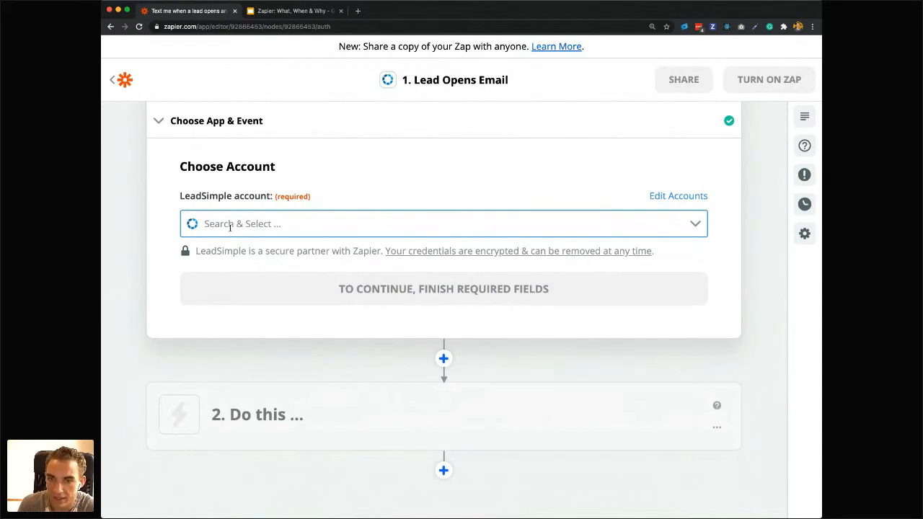
Set the trigger's LeadSimple account to the LeadSimple (New) (1.0.9) connection and continue to the trigger test.
left_click(230, 224)
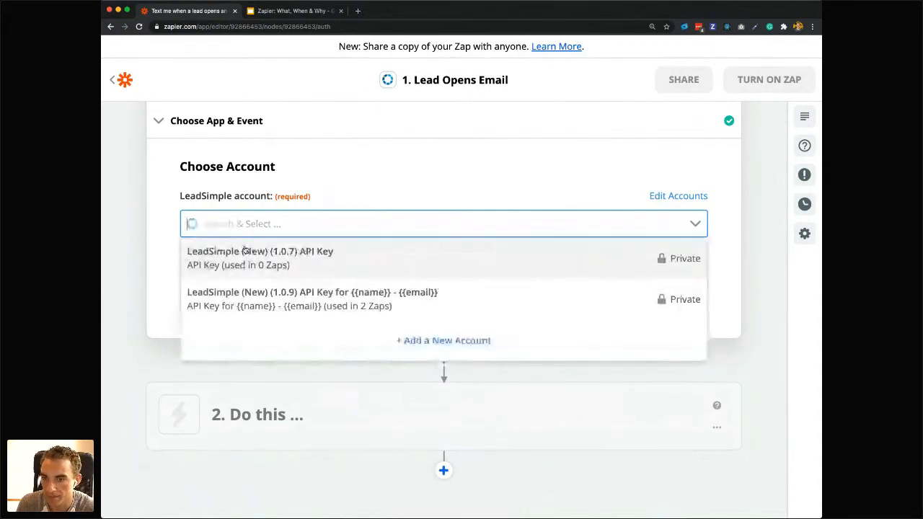
left_click(243, 297)
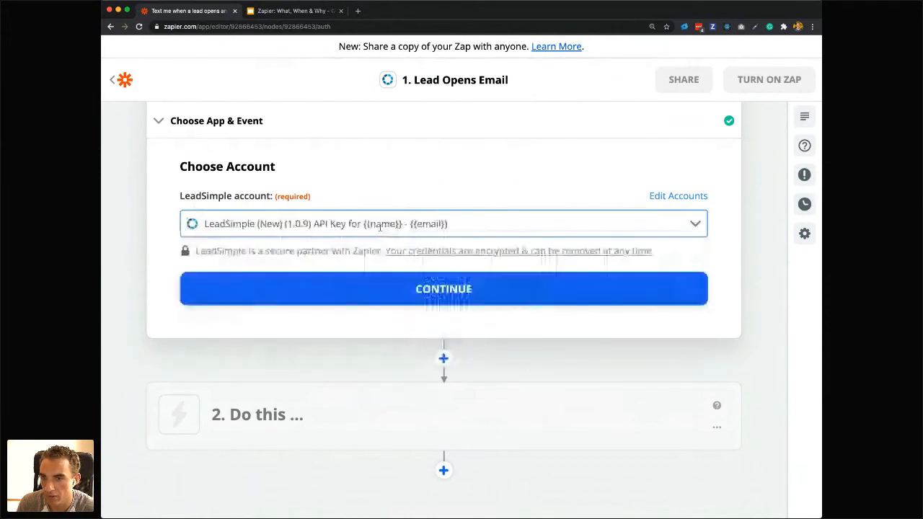
left_click(313, 291)
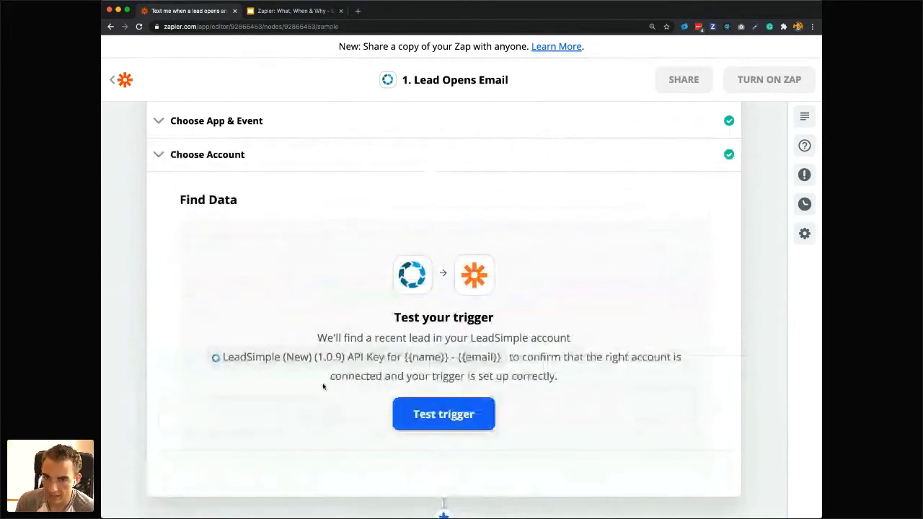
Test the Lead Opens Email trigger to pull in sample leads from the LeadSimple account.
scroll(465, 445, "down", 1)
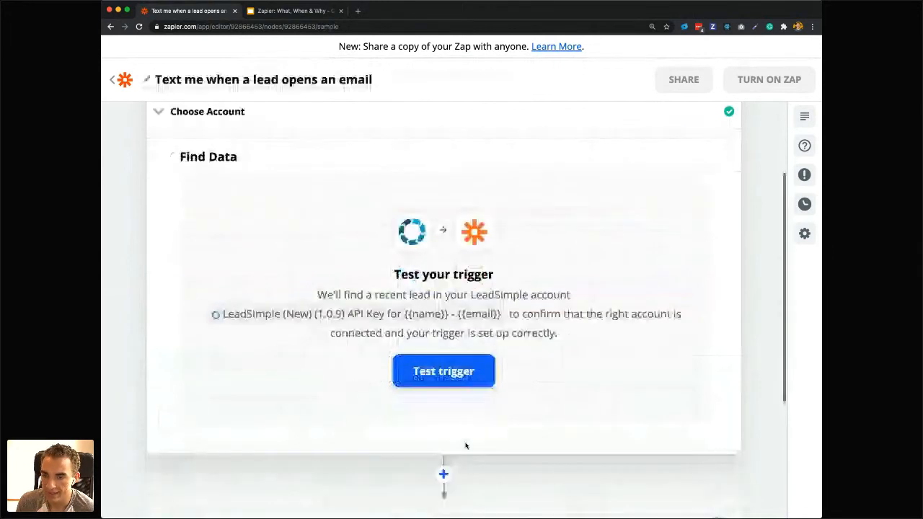
scroll(465, 445, "down", 1)
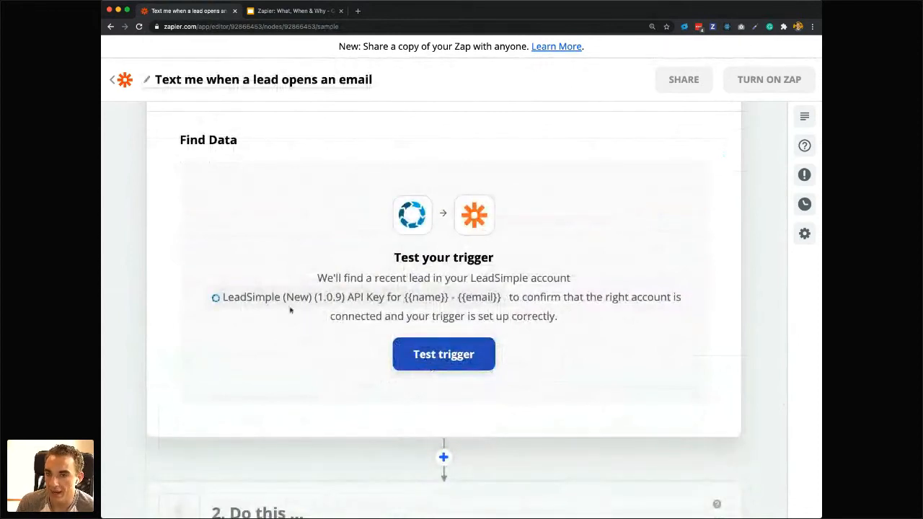
scroll(362, 229, "up", 3)
scroll(404, 260, "up", 3)
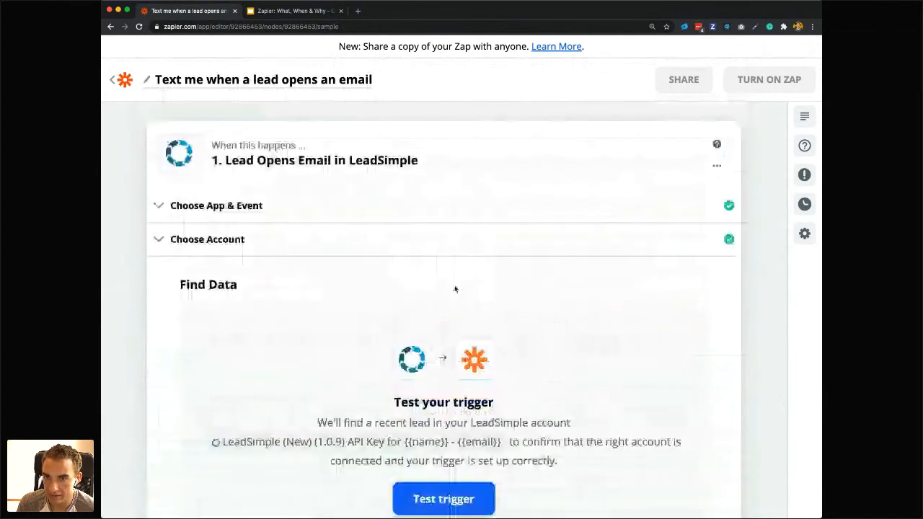
scroll(440, 375, "down", 2)
left_click(428, 455)
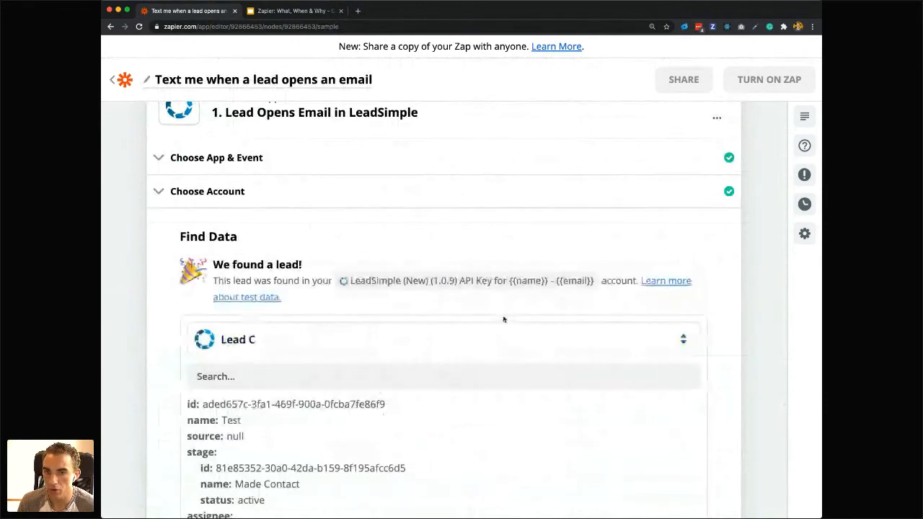
Switch the trigger's sample record to Lead B and review its data fields.
scroll(430, 334, "up", 1)
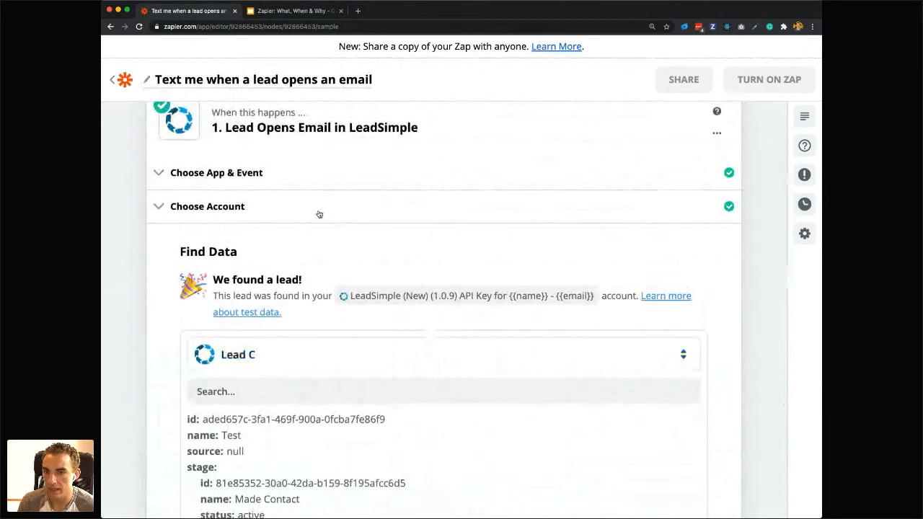
scroll(521, 199, "up", 1)
scroll(520, 198, "down", 5)
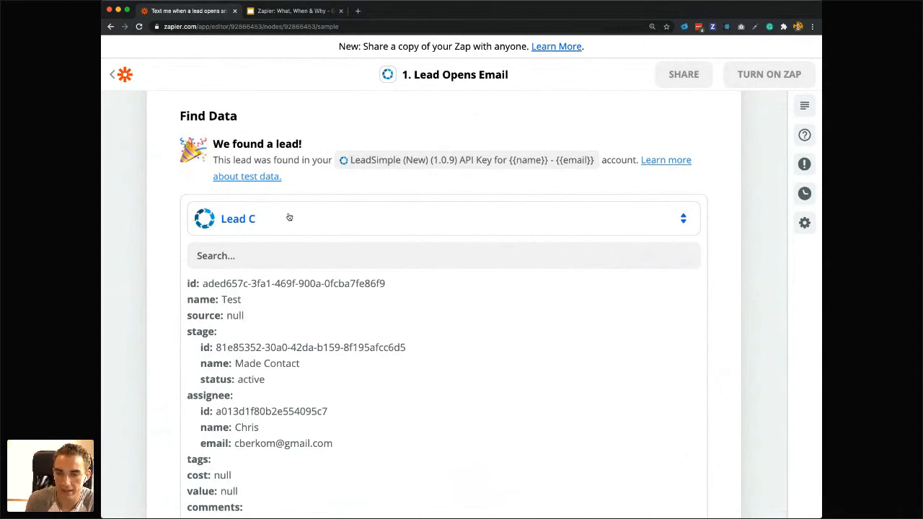
scroll(289, 217, "down", 2)
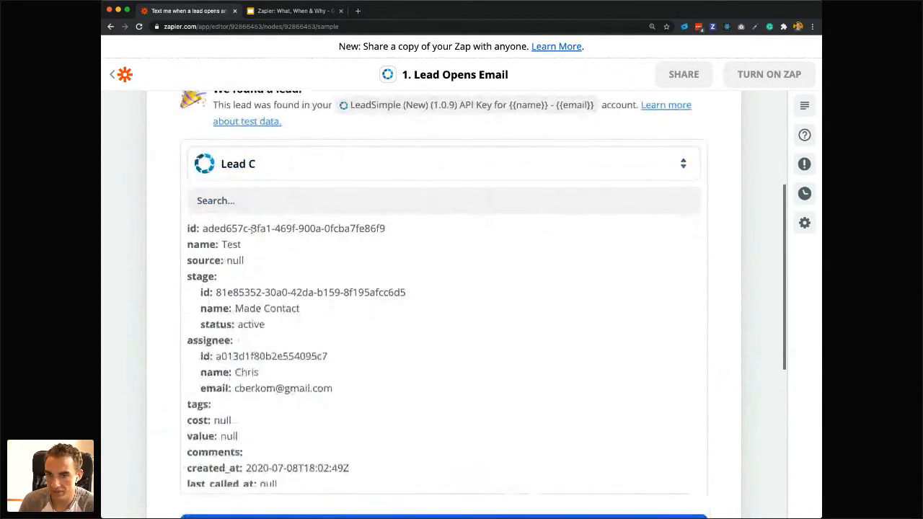
left_click(247, 160)
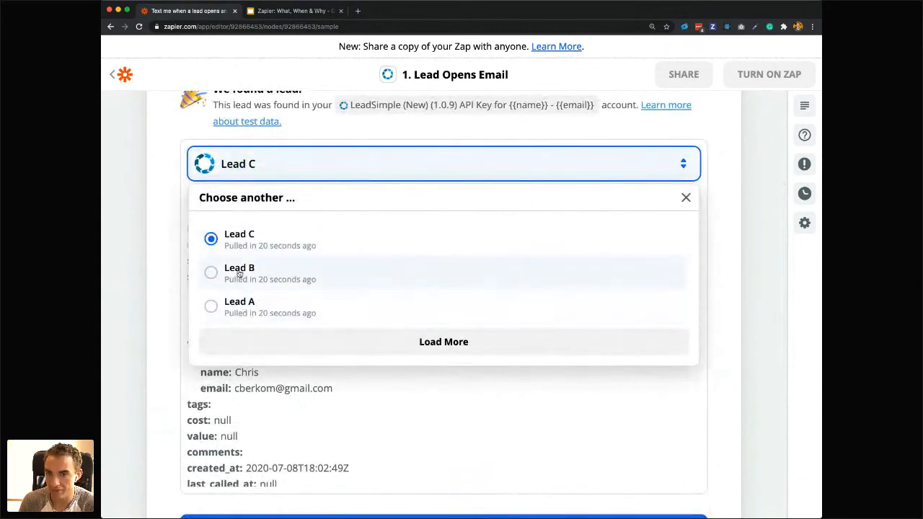
left_click(210, 274)
scroll(250, 331, "down", 4)
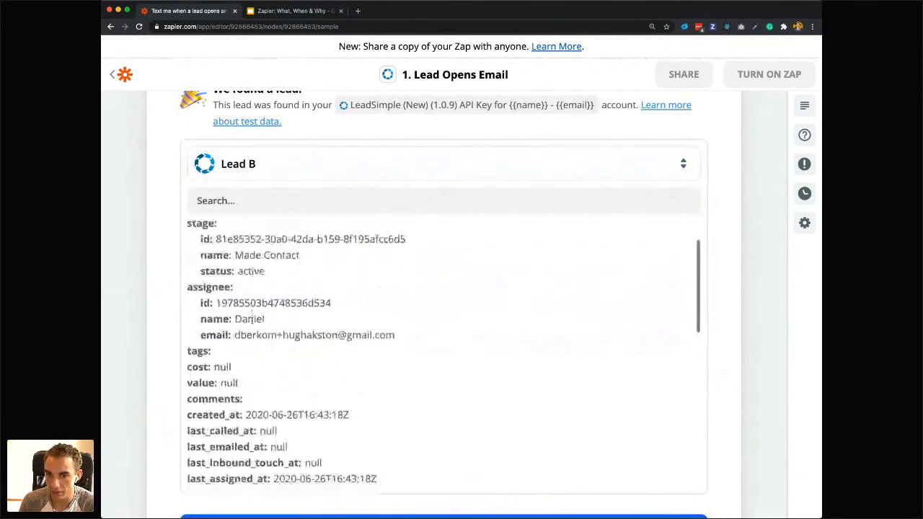
scroll(250, 331, "down", 4)
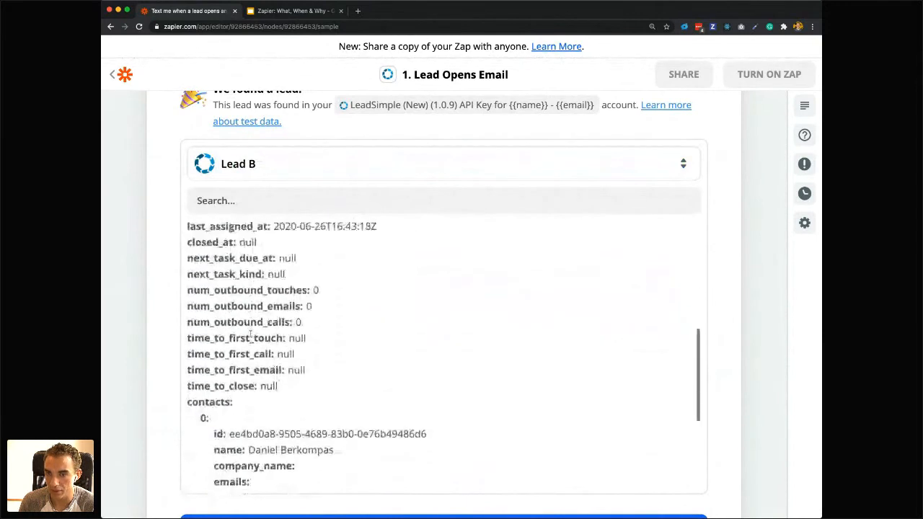
scroll(291, 408, "up", 8)
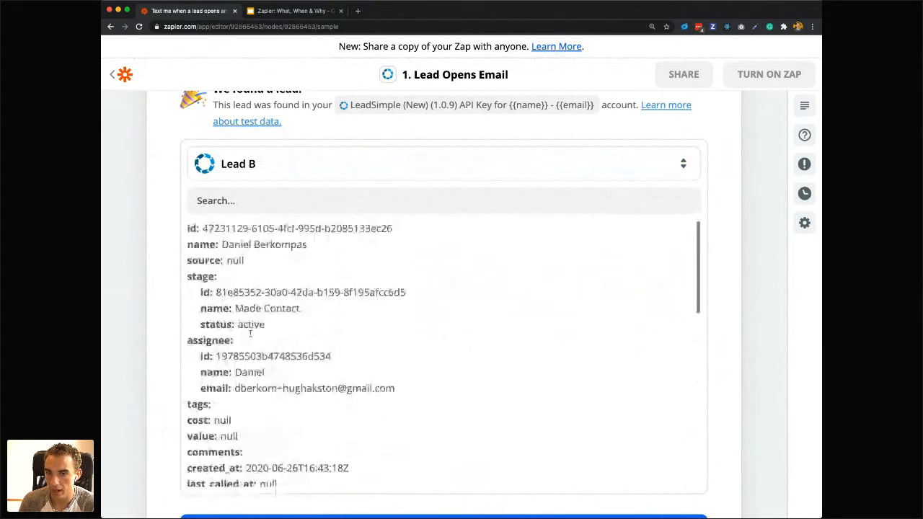
Switch the trigger's sample record to Lead A and examine its source name and stage name.
left_click(223, 173)
left_click(242, 306)
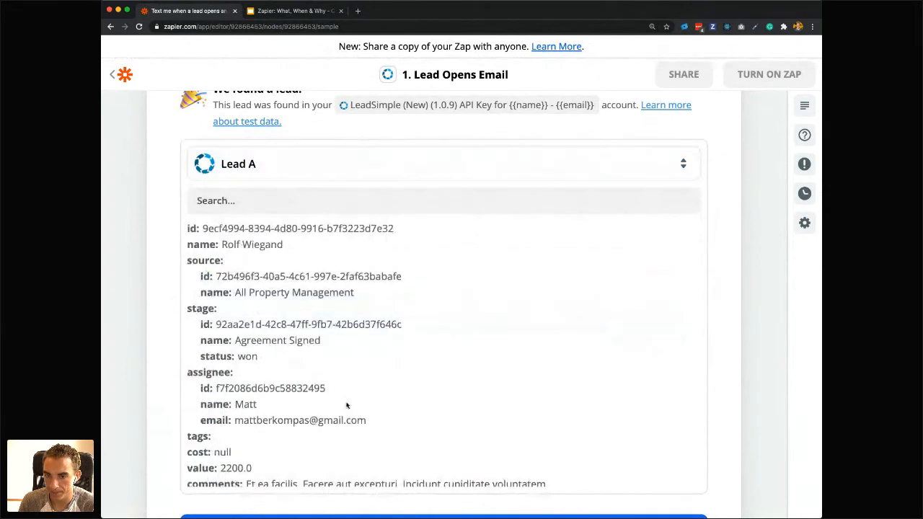
scroll(274, 320, "down", 1)
scroll(274, 320, "up", 1)
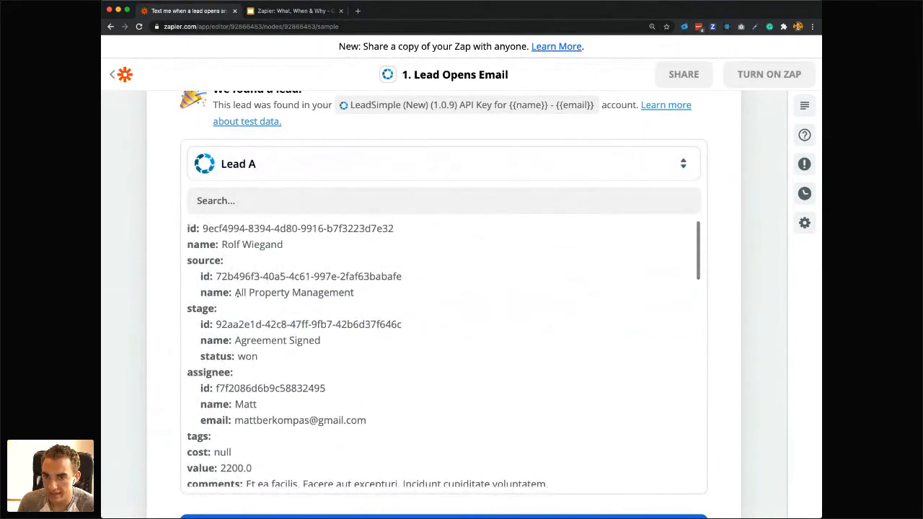
left_click_drag(235, 293, 391, 292)
left_click(326, 312)
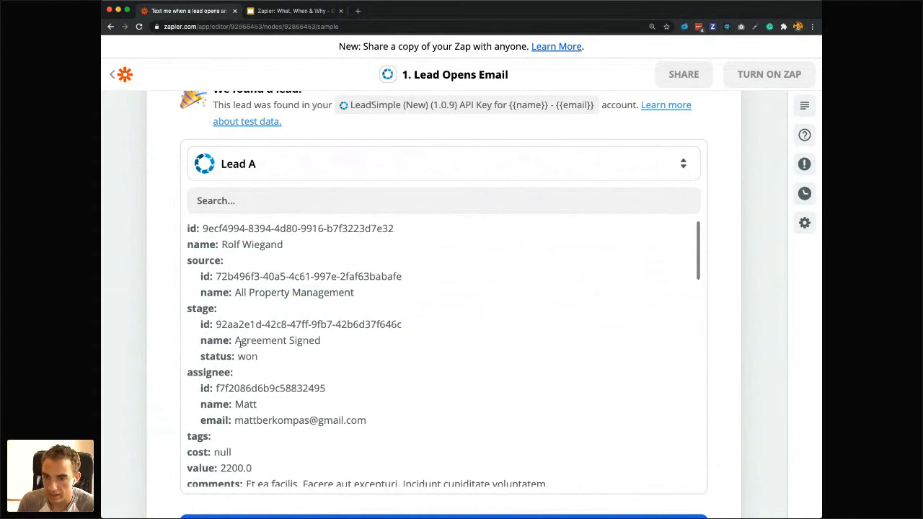
left_click_drag(235, 340, 330, 343)
scroll(295, 356, "down", 2)
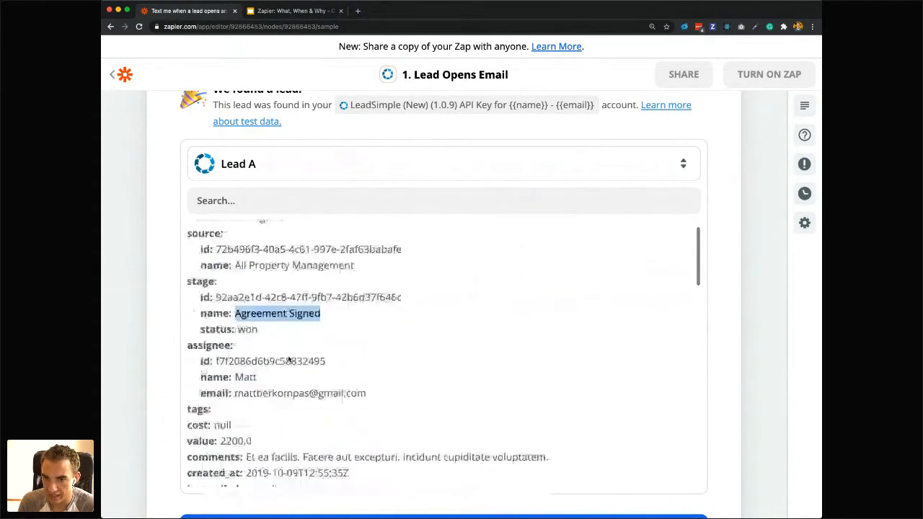
Examine Lead A's stage status, assignee, activity dates, custom fields, contact details and property details in the trigger's sample data.
double_click(247, 299)
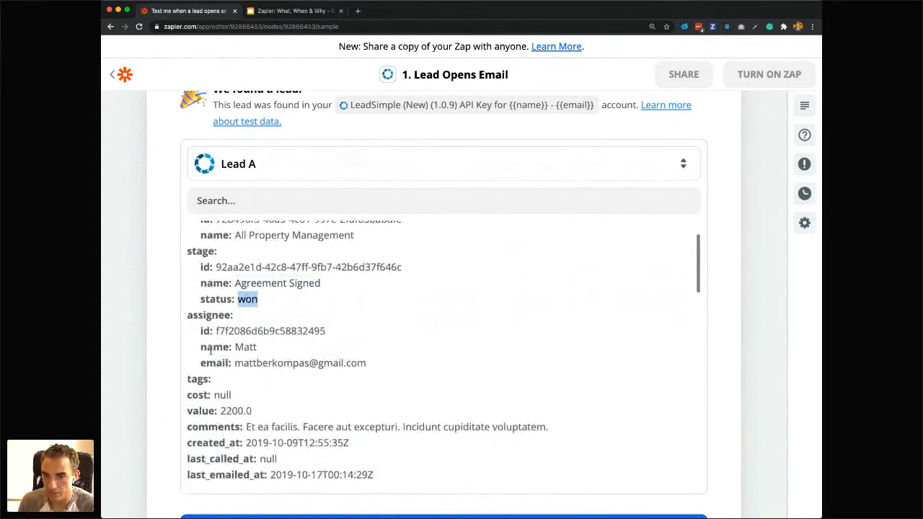
scroll(211, 351, "down", 1)
scroll(238, 339, "down", 2)
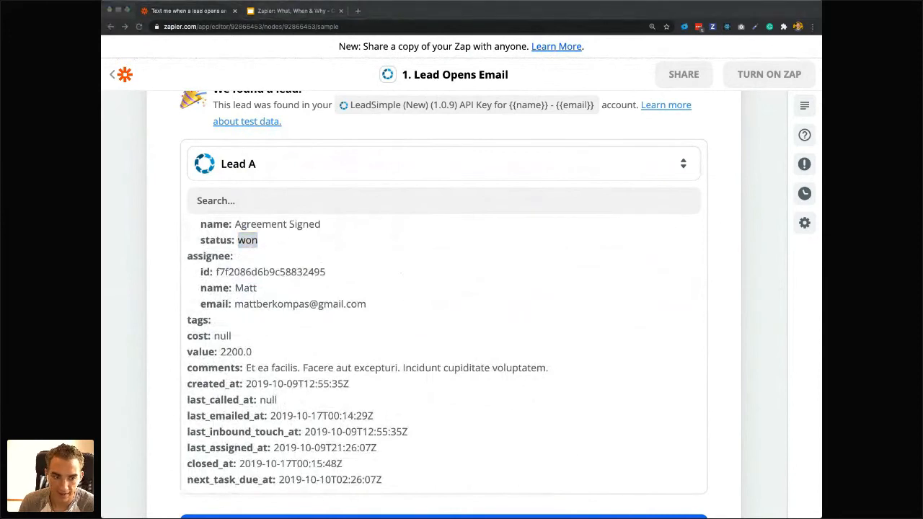
left_click(314, 323)
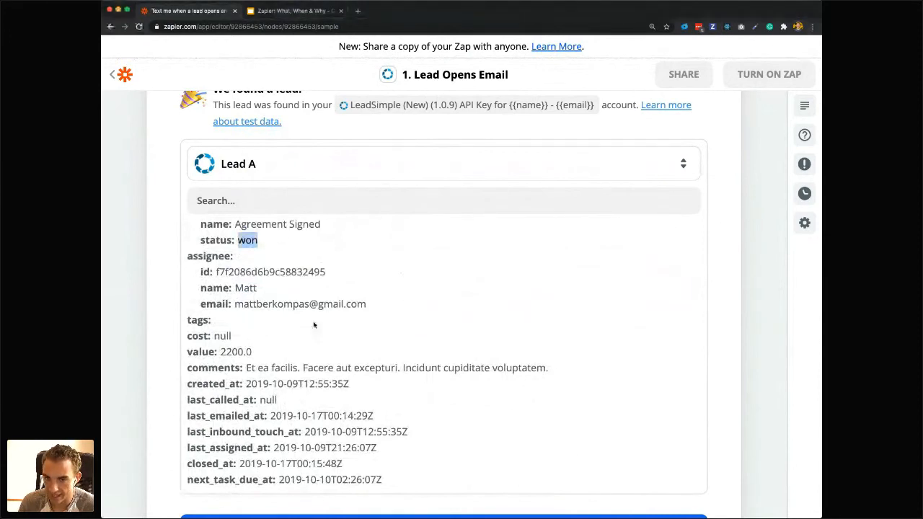
scroll(281, 306, "up", 1)
scroll(281, 306, "up", 1)
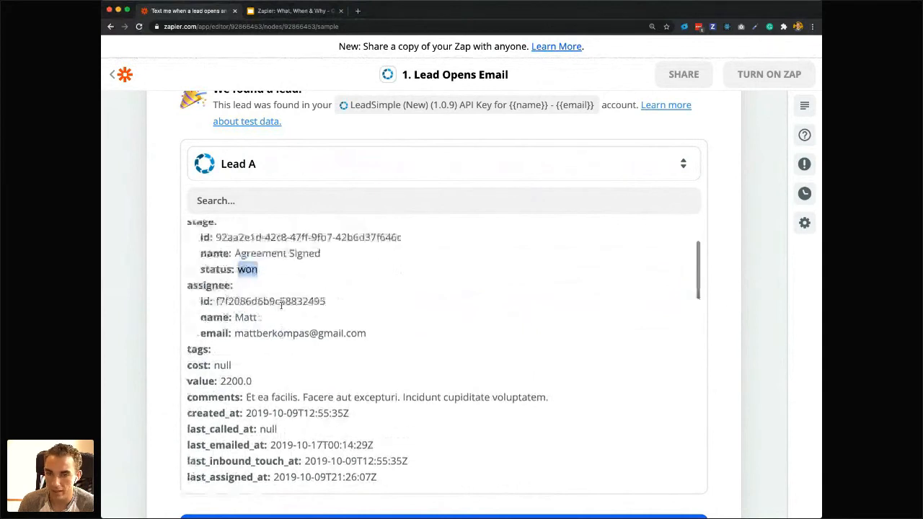
scroll(282, 305, "up", 3)
scroll(388, 263, "up", 1)
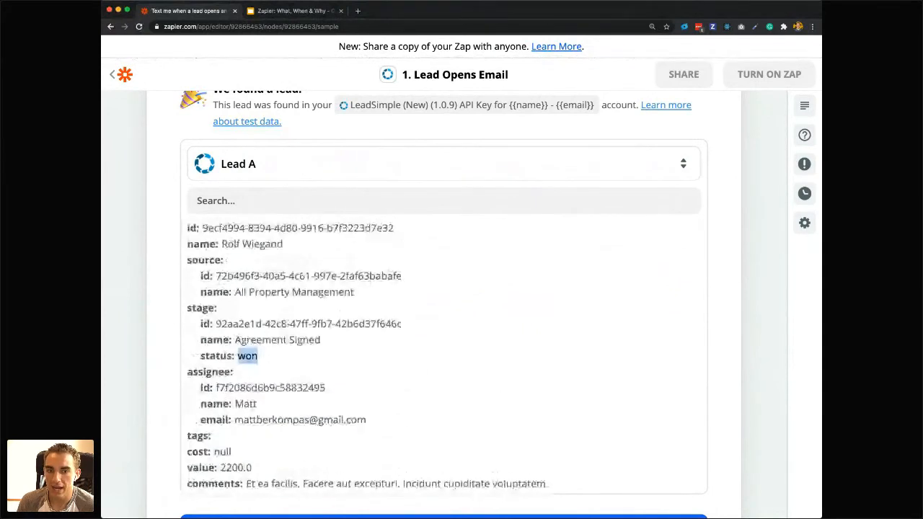
scroll(305, 269, "up", 1)
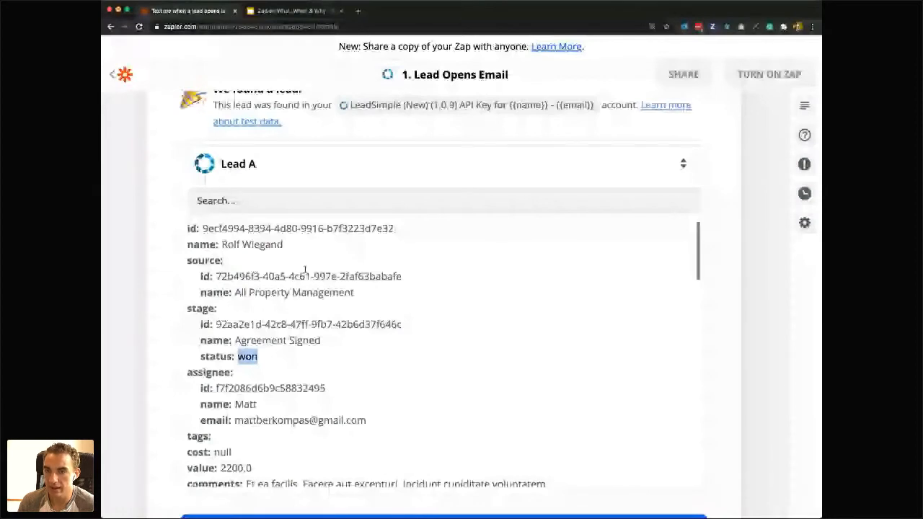
scroll(305, 271, "down", 3)
scroll(290, 296, "down", 15)
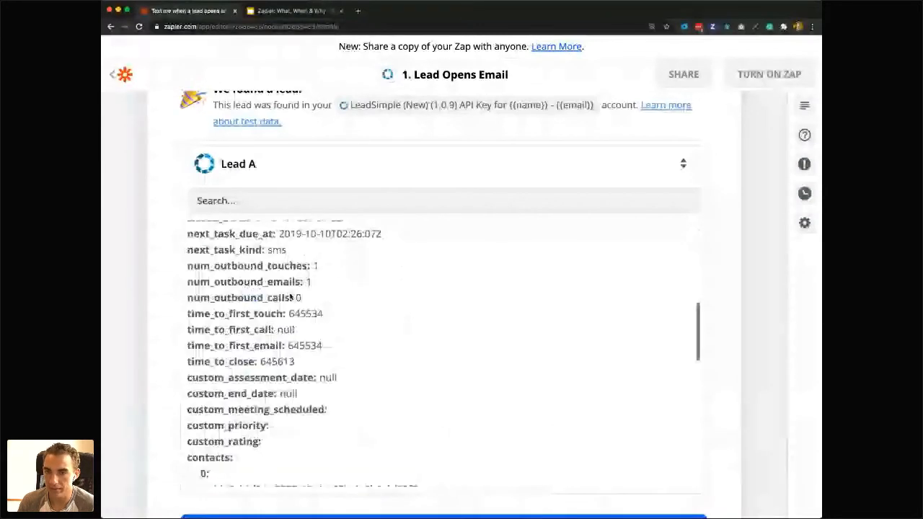
scroll(196, 266, "up", 1)
scroll(196, 265, "down", 5)
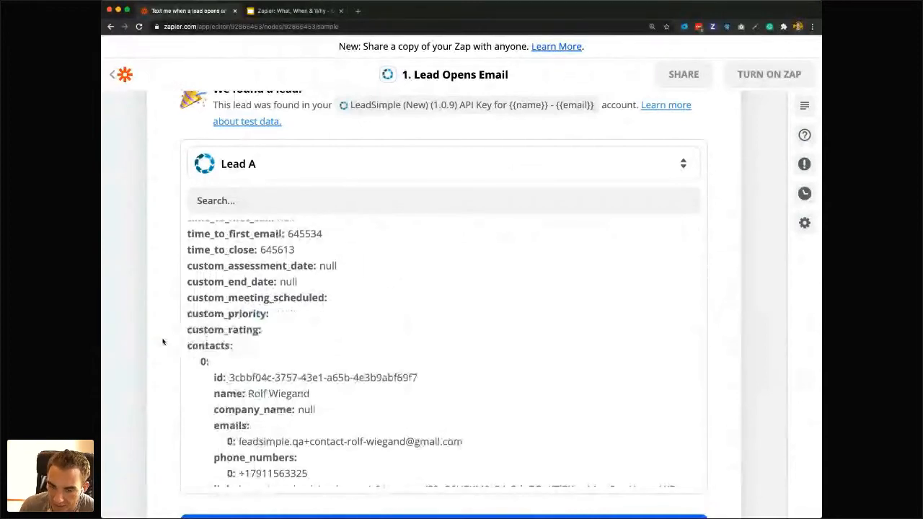
scroll(305, 362, "down", 8)
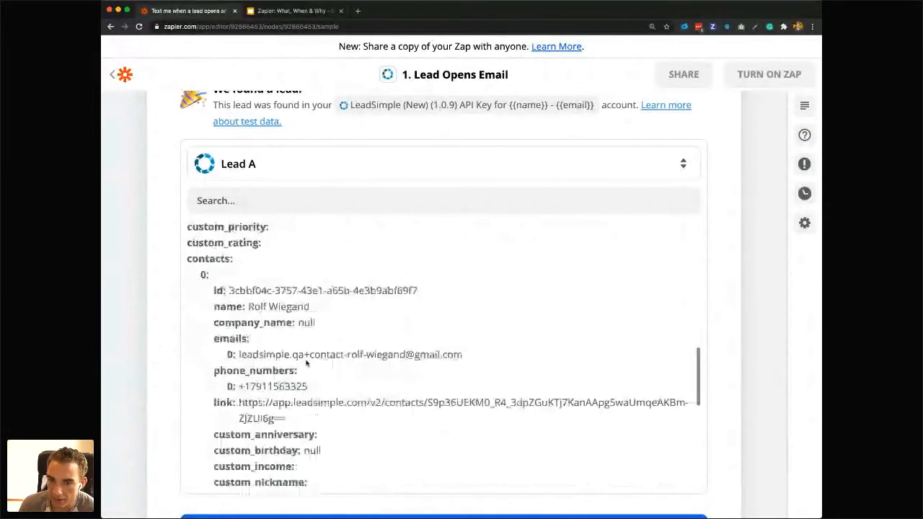
scroll(165, 343, "down", 10)
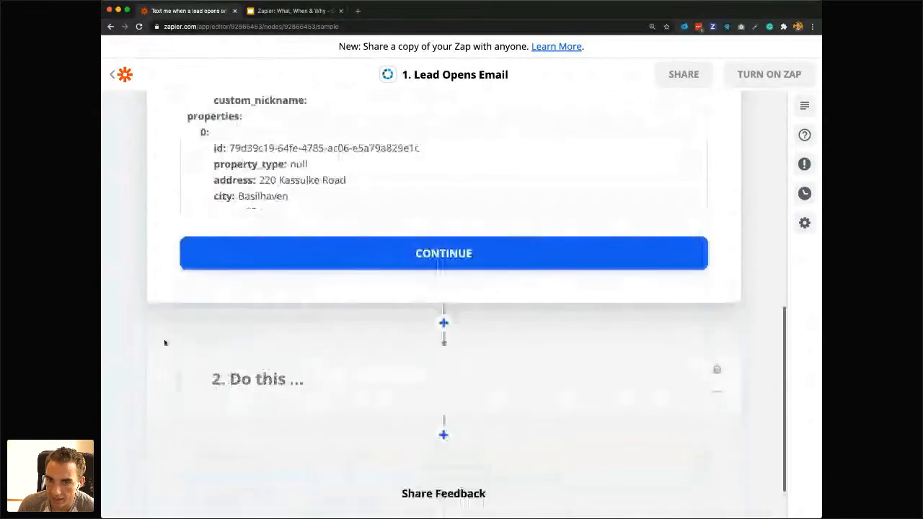
Open the Zap's second step, set its action to SMS by Zapier with the Send SMS event, and continue to account selection.
scroll(165, 342, "up", 3)
left_click(264, 343)
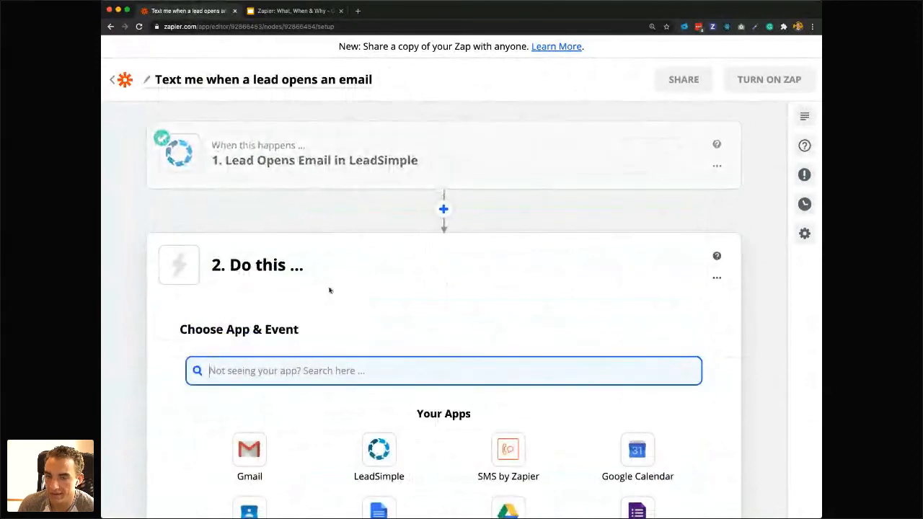
scroll(331, 291, "down", 1)
scroll(330, 291, "down", 3)
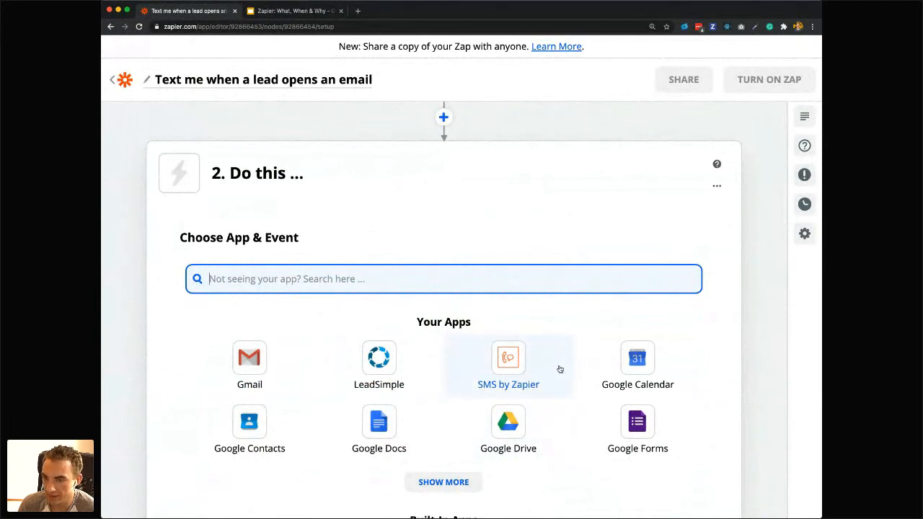
left_click(502, 369)
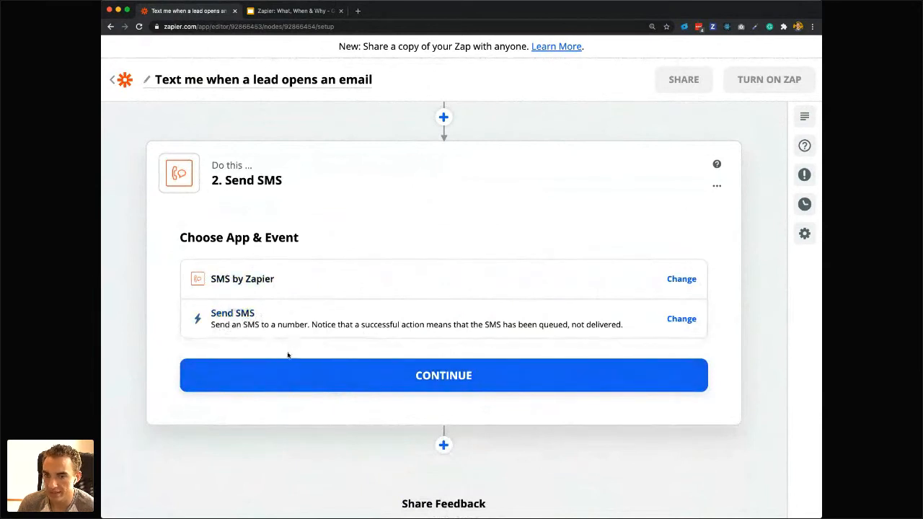
left_click(408, 371)
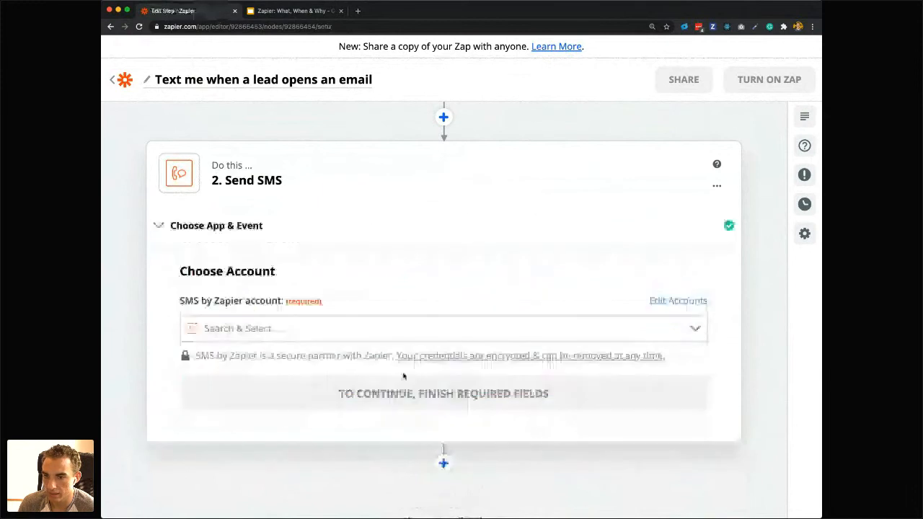
Set the action's SMS by Zapier account to the existing SMS connection and continue to the message setup.
left_click(224, 329)
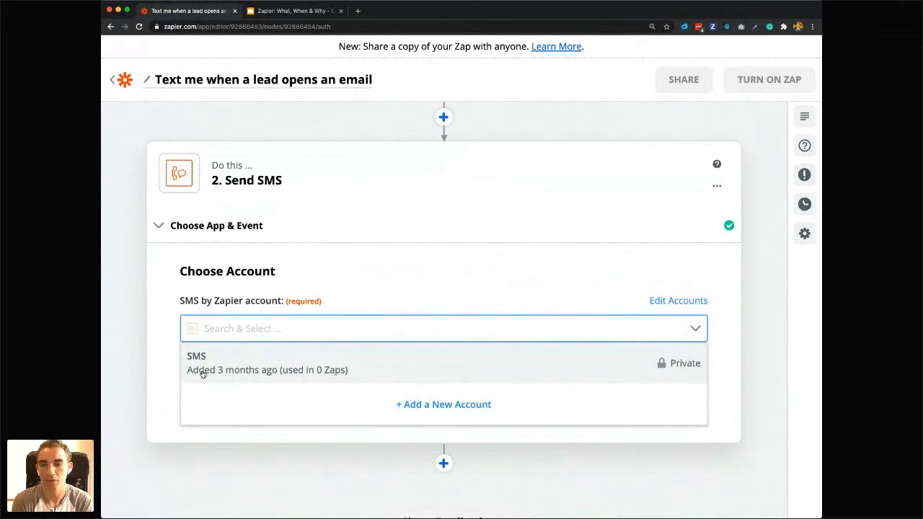
left_click(202, 370)
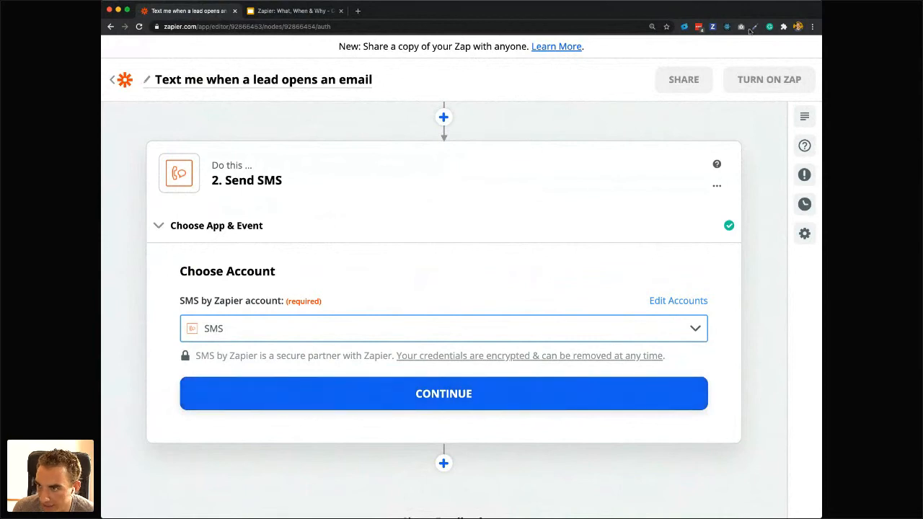
left_click(353, 386)
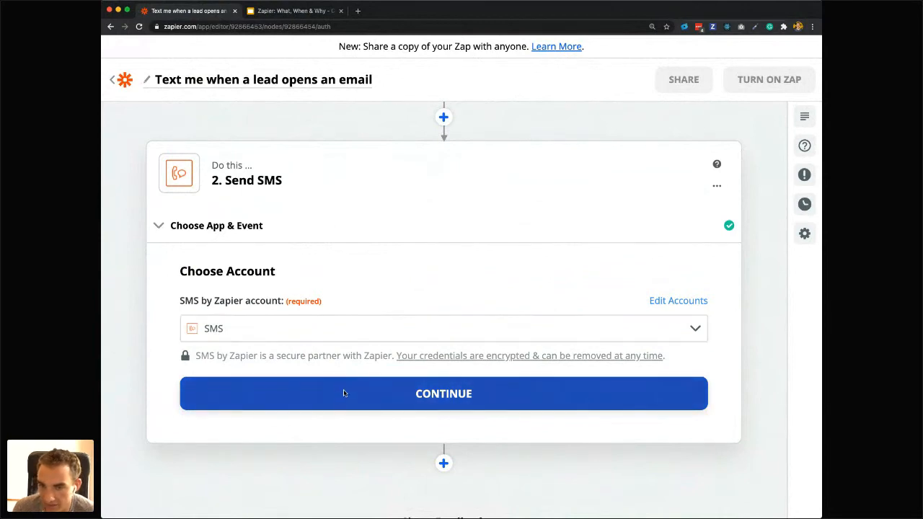
Set the SMS From Number to one of the available sender phone numbers.
scroll(285, 402, "down", 2)
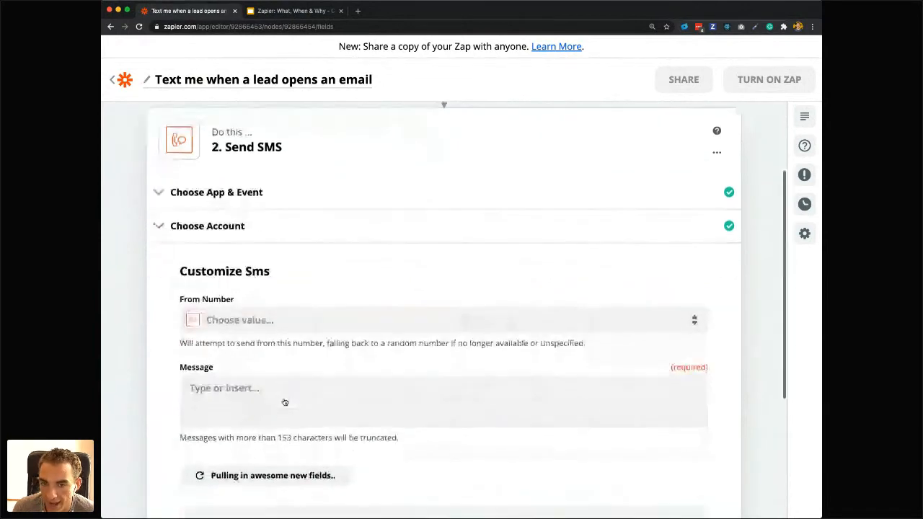
left_click(230, 261)
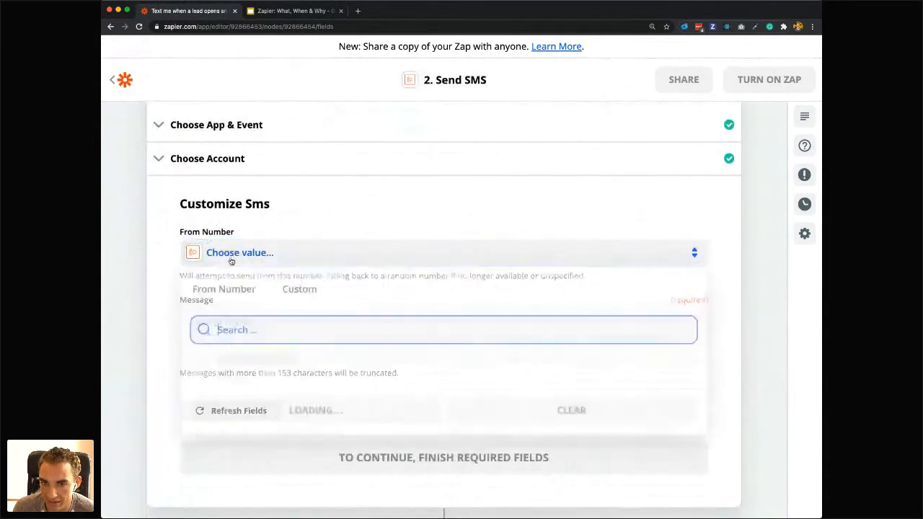
scroll(300, 385, "down", 2)
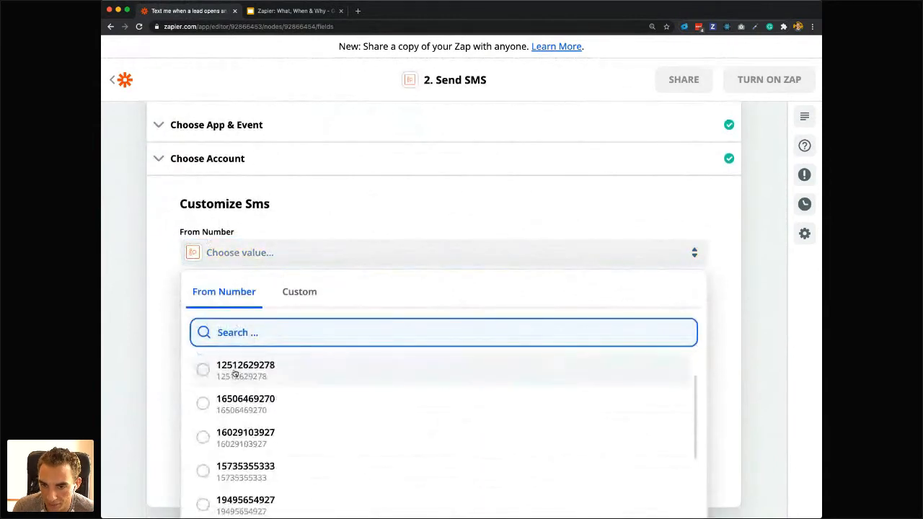
left_click(235, 372)
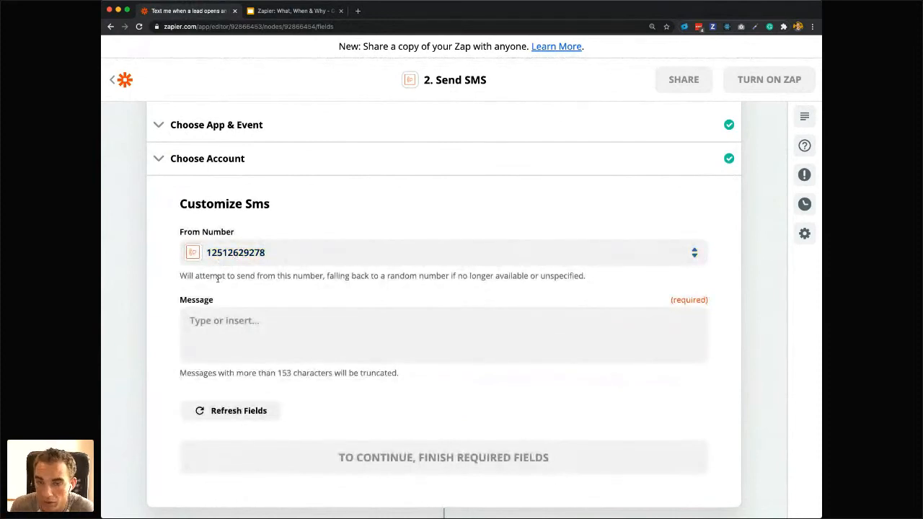
Browse all the trigger's data options for the SMS message and insert the lead's Name field.
left_click(230, 325)
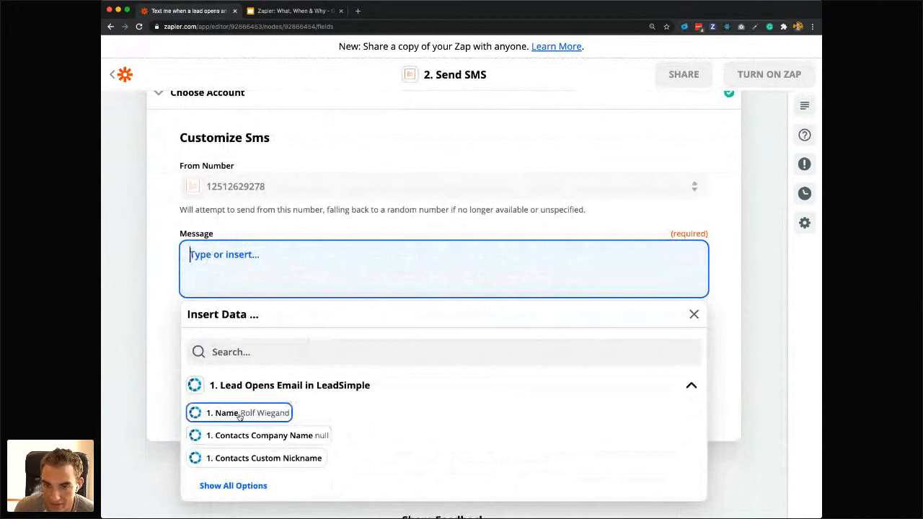
left_click(243, 486)
scroll(361, 412, "down", 1)
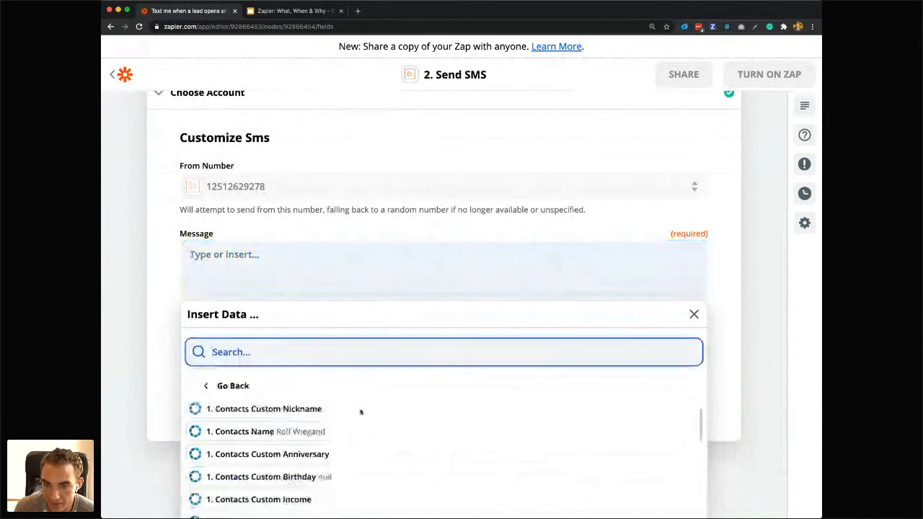
scroll(329, 435, "down", 3)
scroll(329, 435, "down", 10)
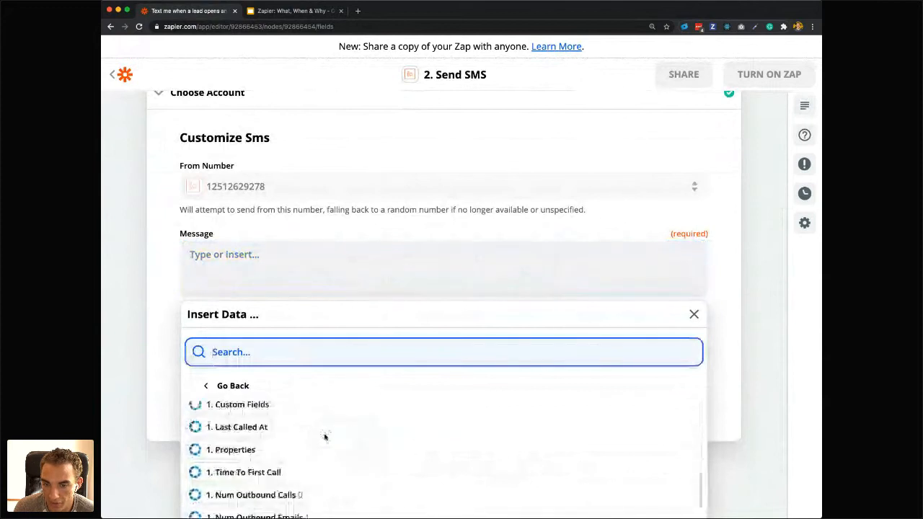
scroll(325, 437, "down", 10)
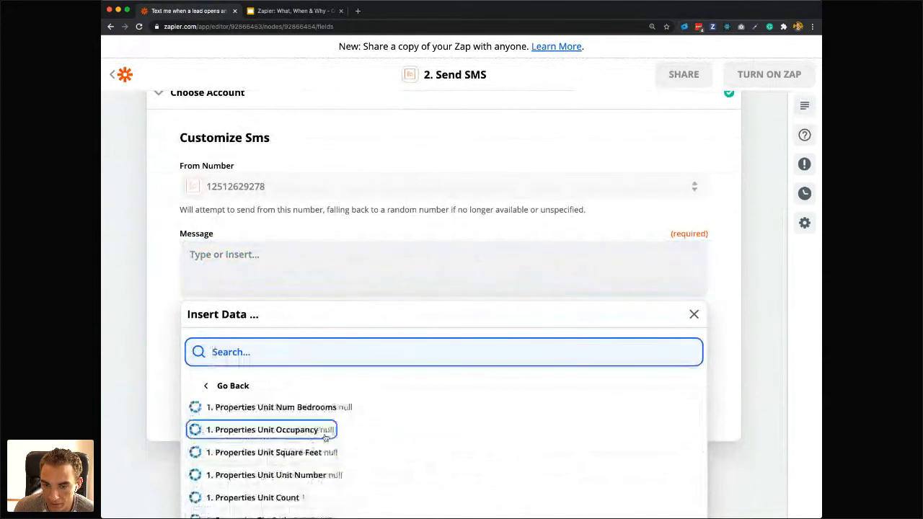
scroll(325, 438, "down", 10)
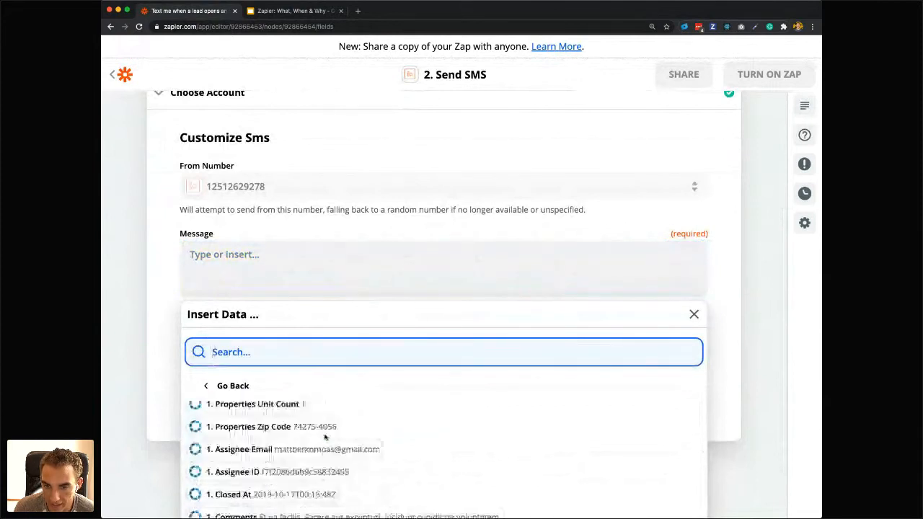
scroll(325, 437, "up", 20)
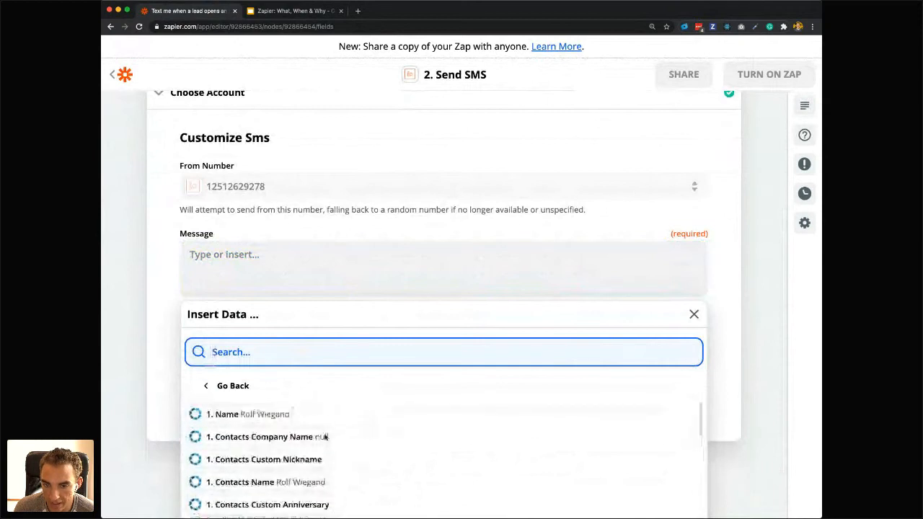
left_click(264, 416)
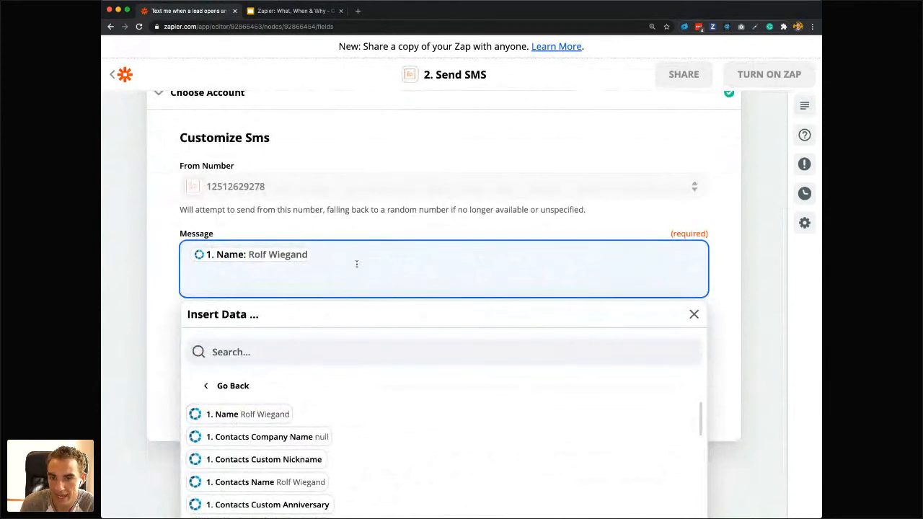
Complete the SMS message after the Name field with the text "just opened your email!!".
type("jus")
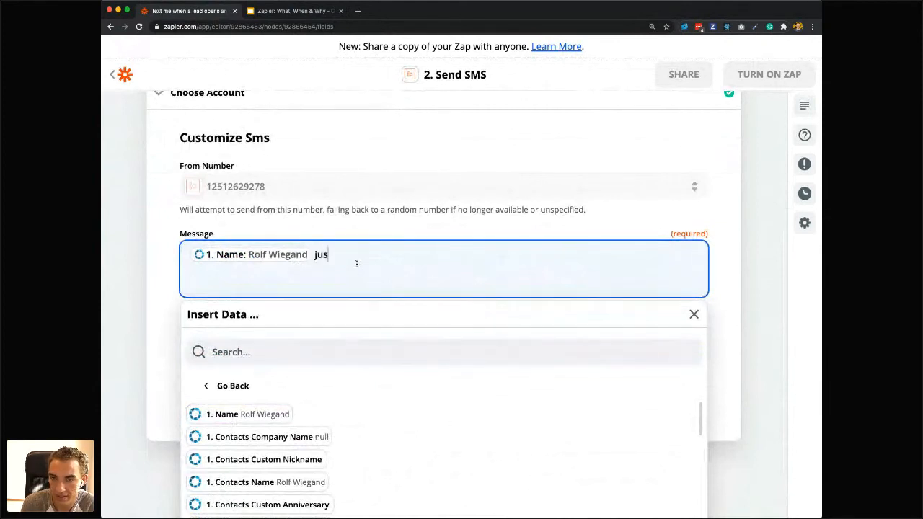
type("t opened your ")
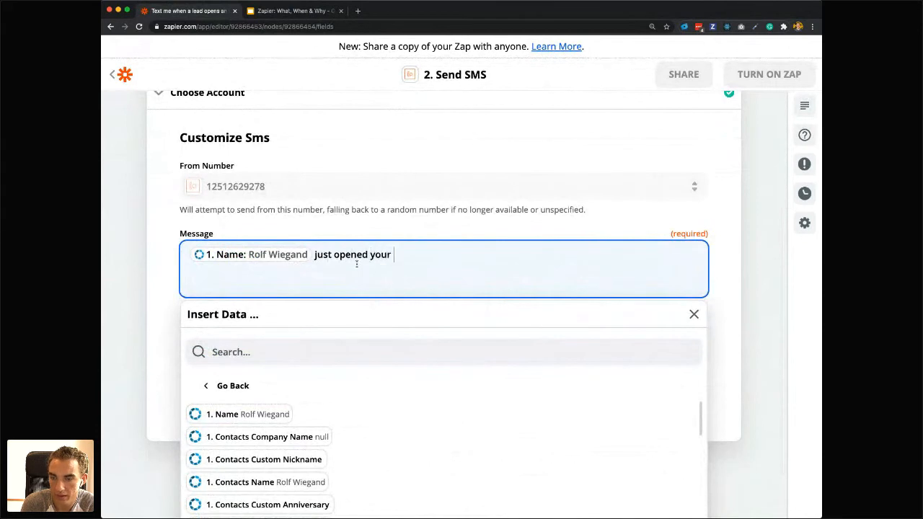
type("email!!")
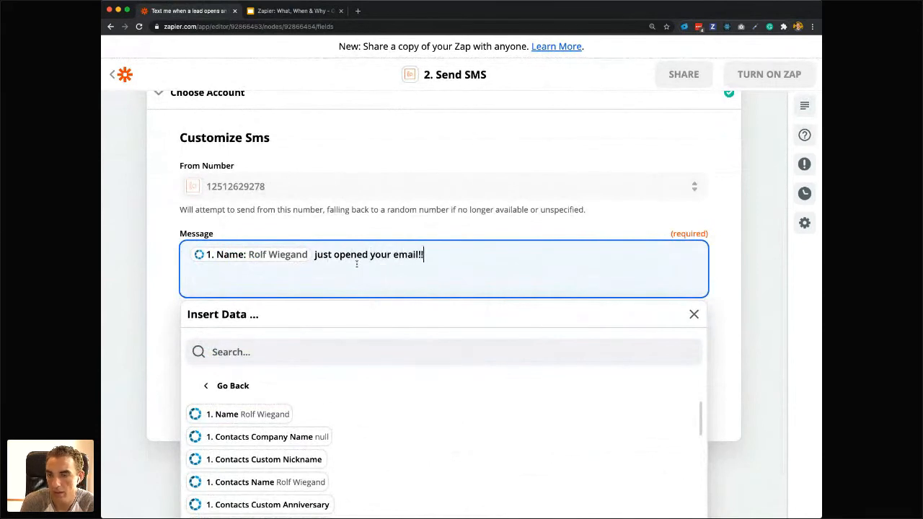
left_click(238, 226)
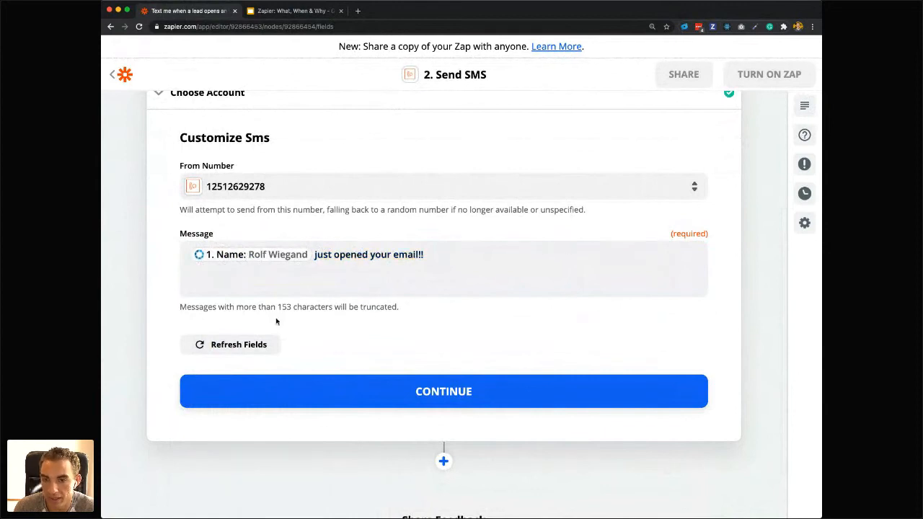
Continue to the Send SMS test and review the sender number and message that the test will send.
left_click(300, 392)
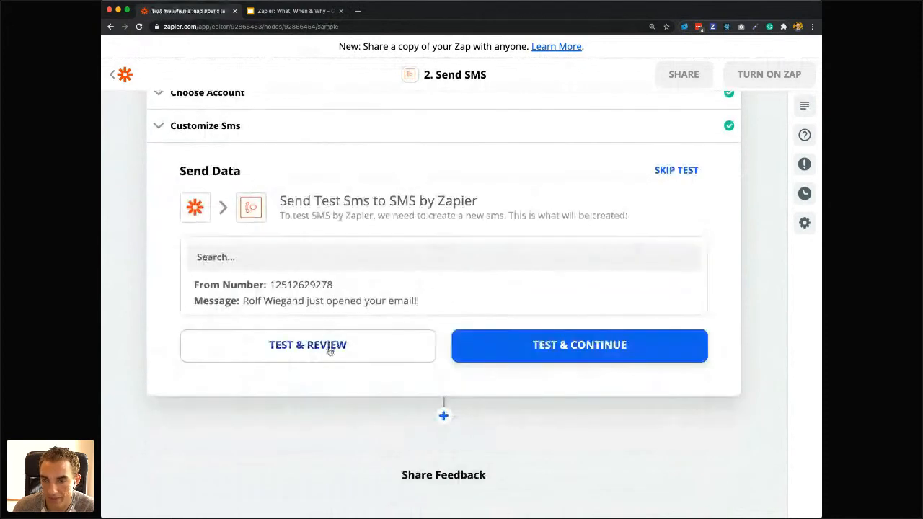
scroll(369, 282, "down", 1)
scroll(369, 282, "up", 1)
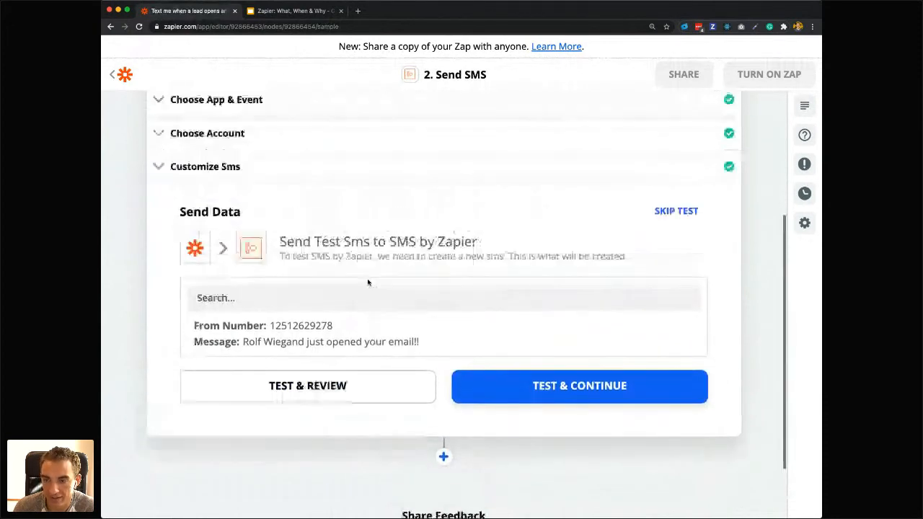
scroll(368, 282, "up", 3)
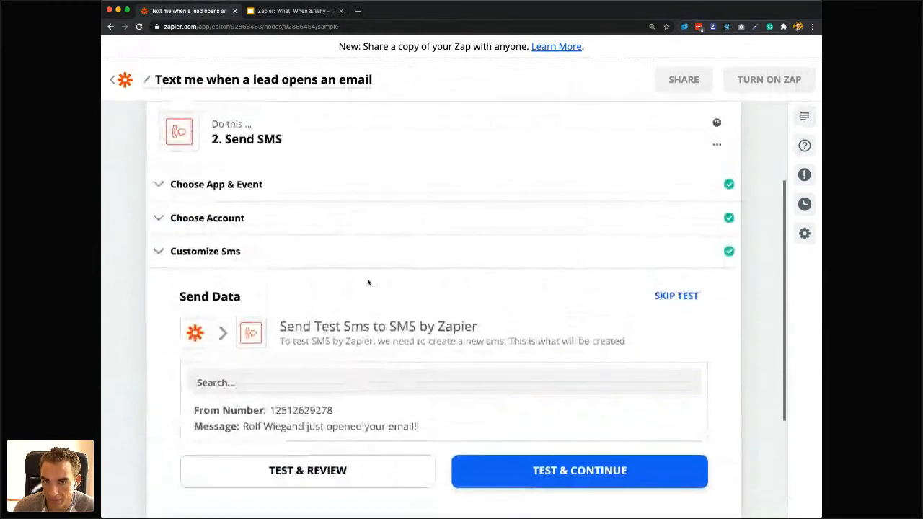
Review the LeadSimple trigger, the completed Send SMS sections and the sender number and message prepared for the test.
scroll(368, 282, "up", 5)
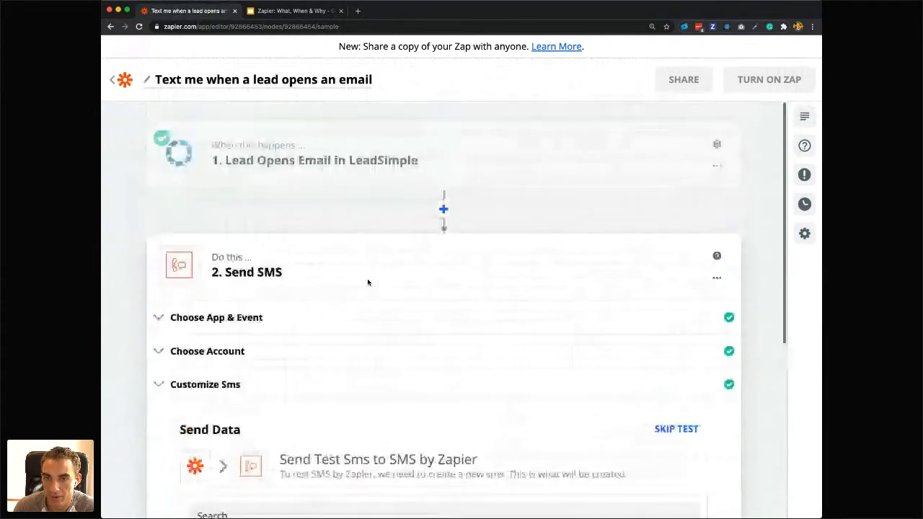
scroll(368, 282, "down", 3)
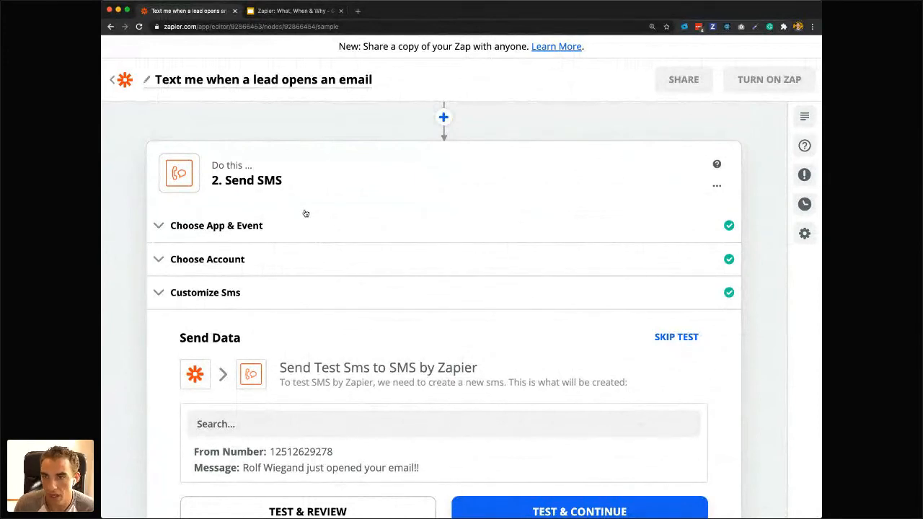
scroll(306, 214, "up", 2)
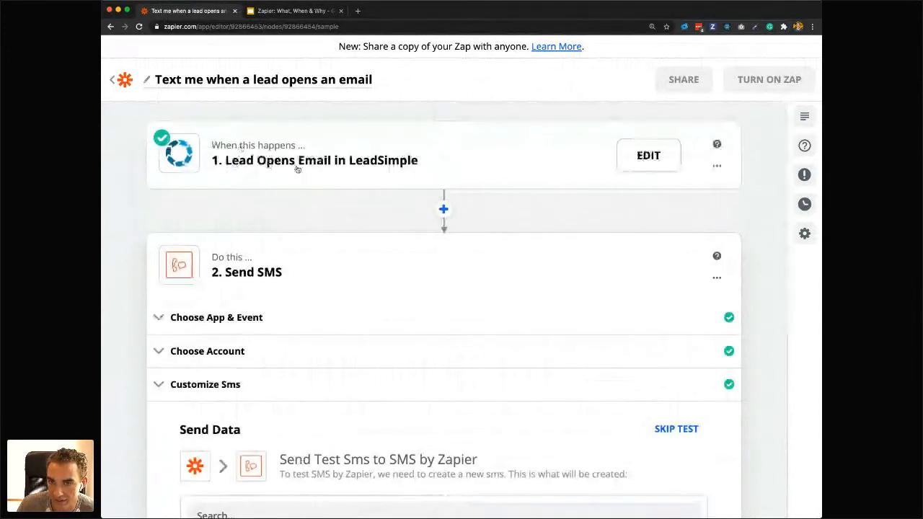
scroll(336, 218, "down", 1)
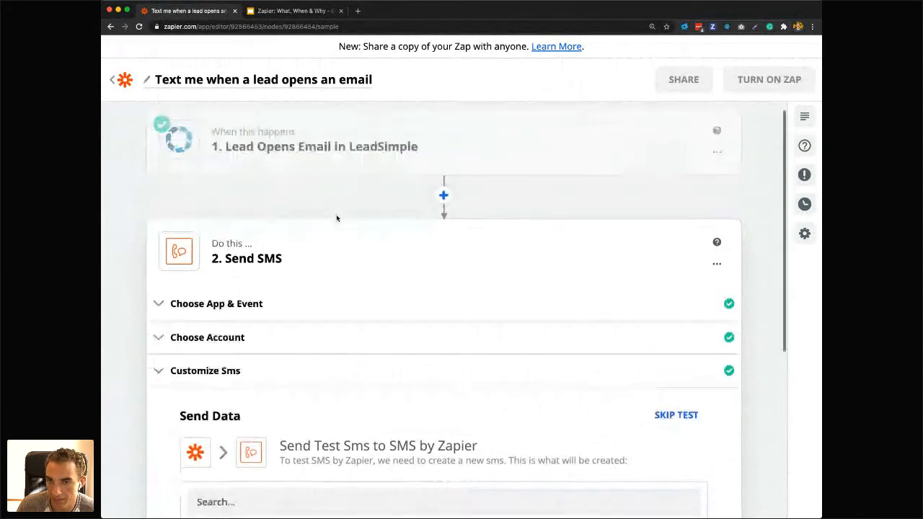
scroll(336, 216, "down", 4)
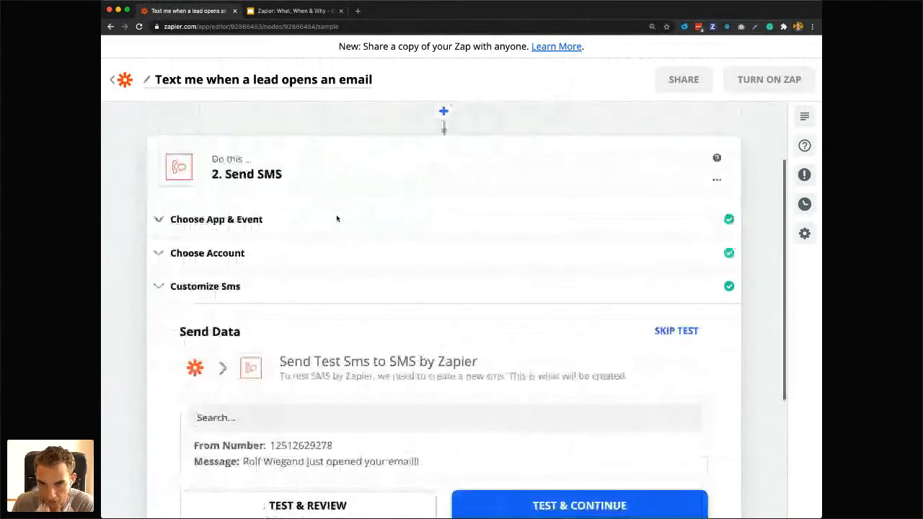
scroll(334, 215, "up", 5)
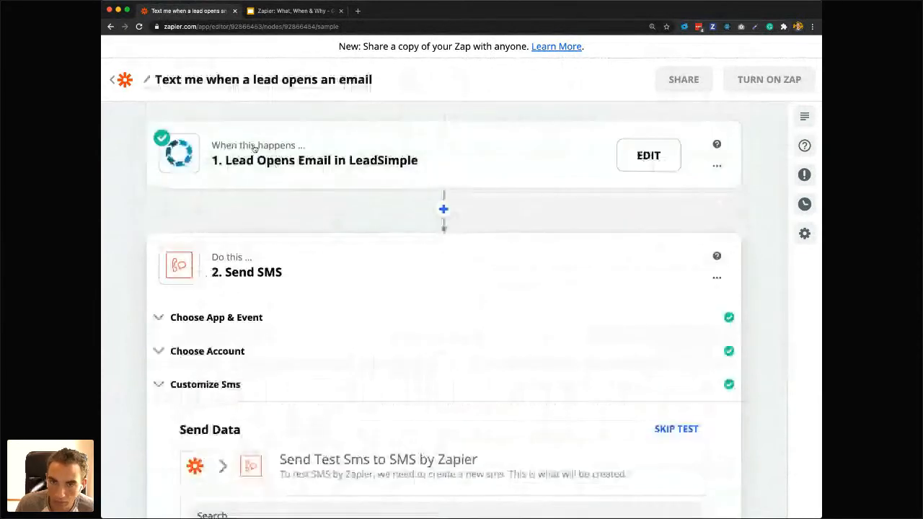
scroll(319, 324, "down", 3)
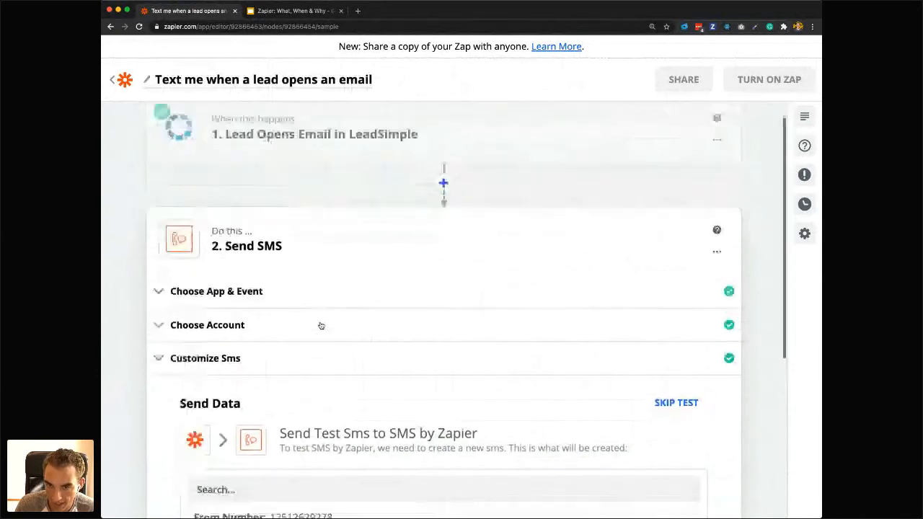
scroll(320, 325, "down", 3)
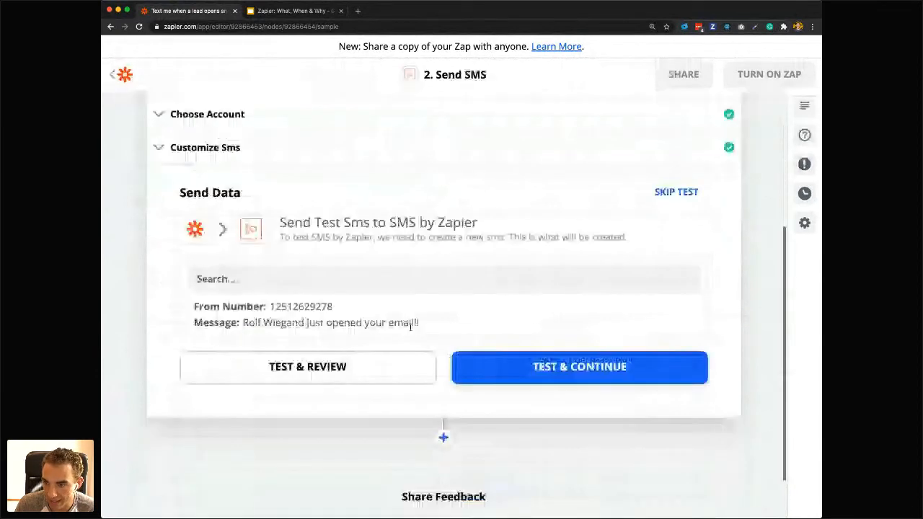
Run the Send SMS test and inspect the returned test data.
left_click(505, 371)
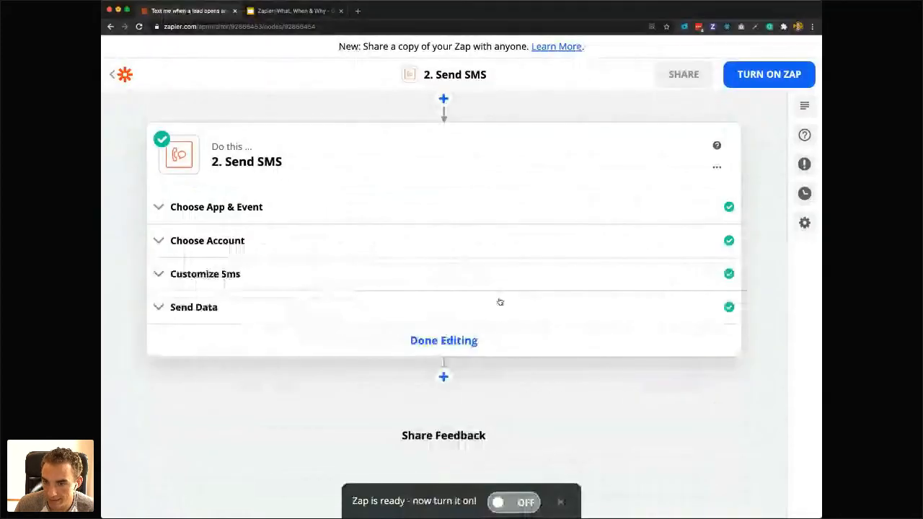
left_click(228, 317)
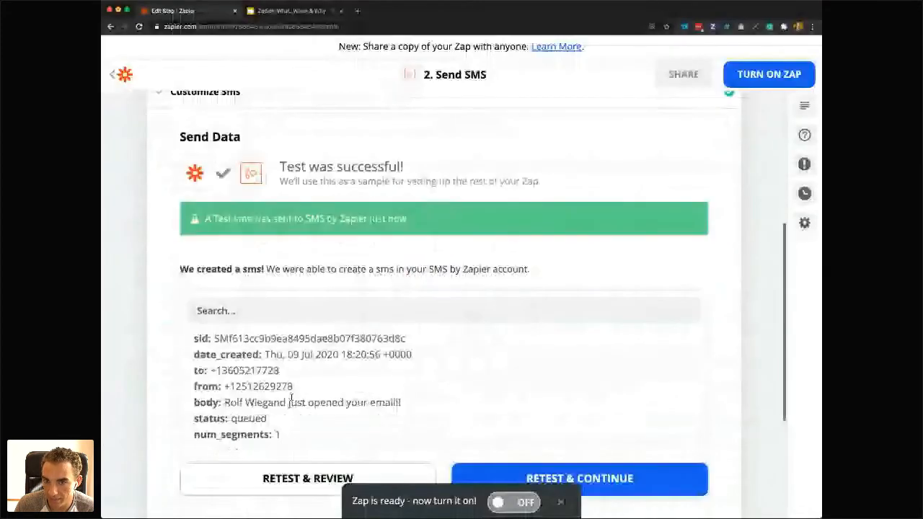
scroll(511, 375, "up", 5)
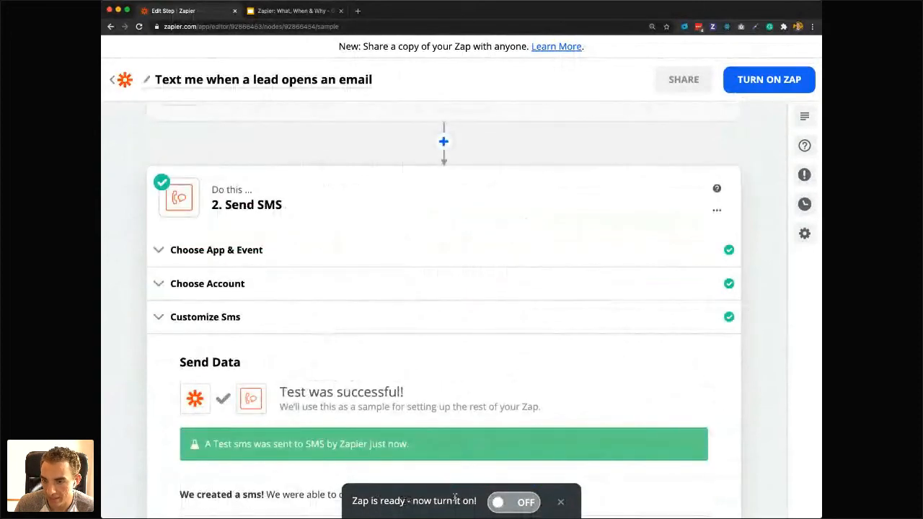
scroll(447, 397, "up", 2)
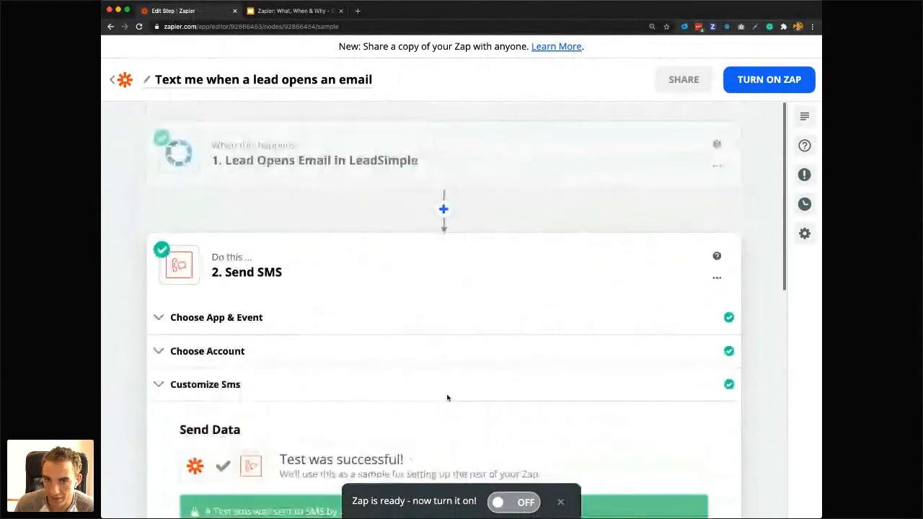
Turn on the Zap and finish editing its Send SMS step.
left_click(509, 503)
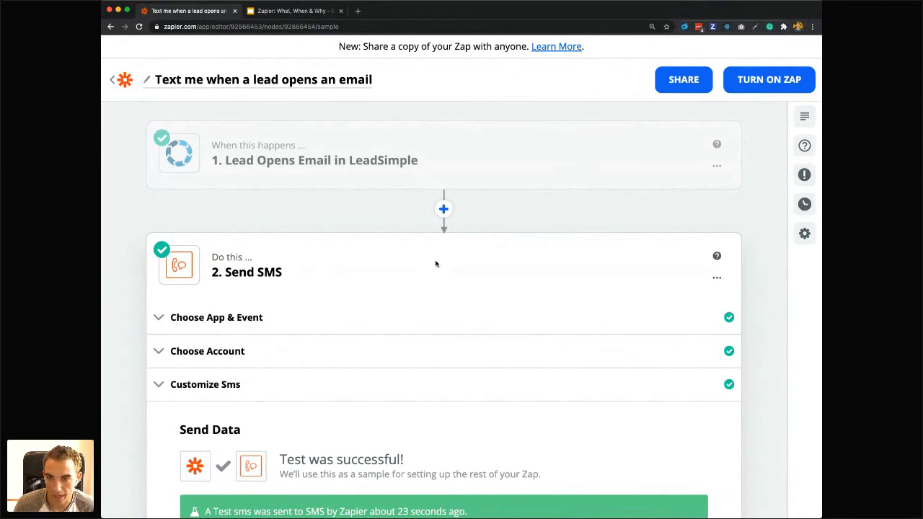
scroll(409, 248, "down", 7)
scroll(409, 248, "up", 6)
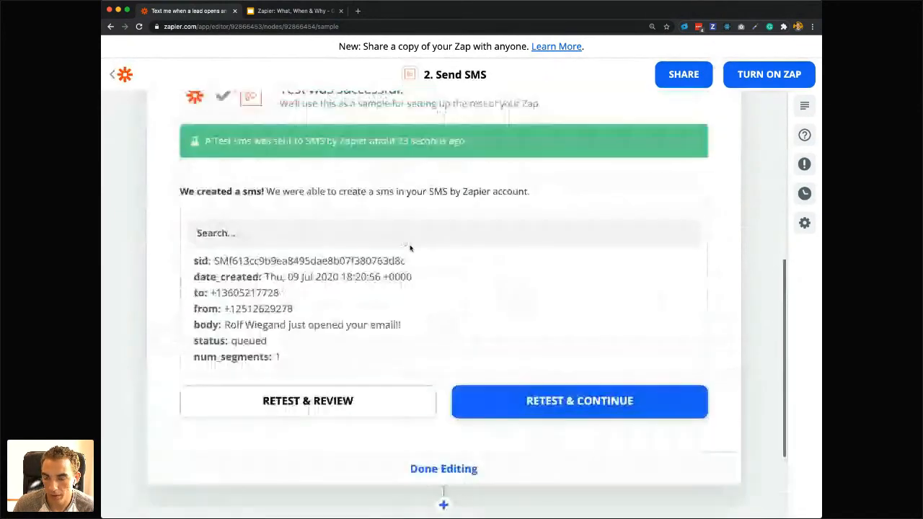
scroll(466, 282, "up", 1)
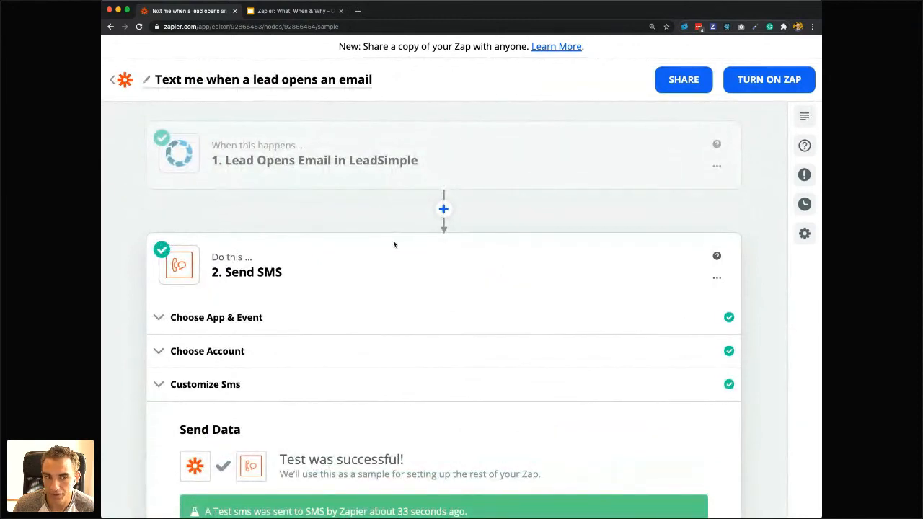
scroll(393, 244, "down", 10)
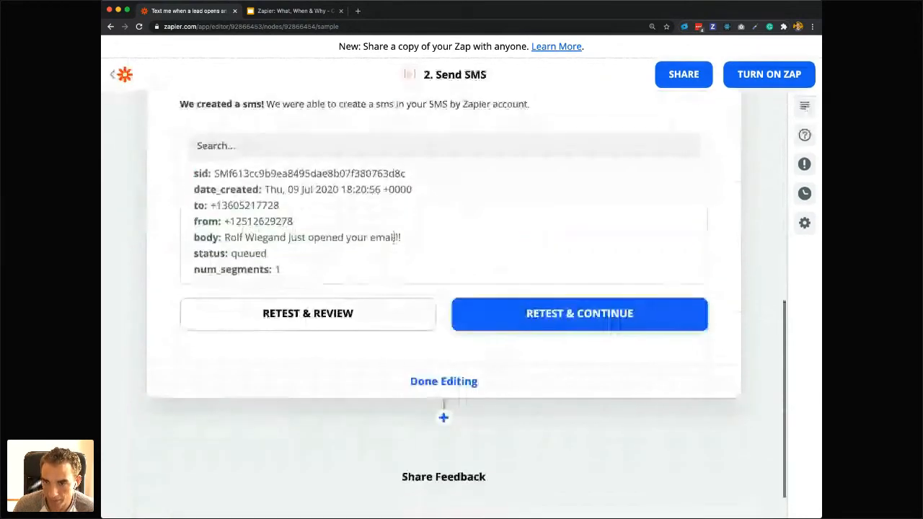
left_click(432, 367)
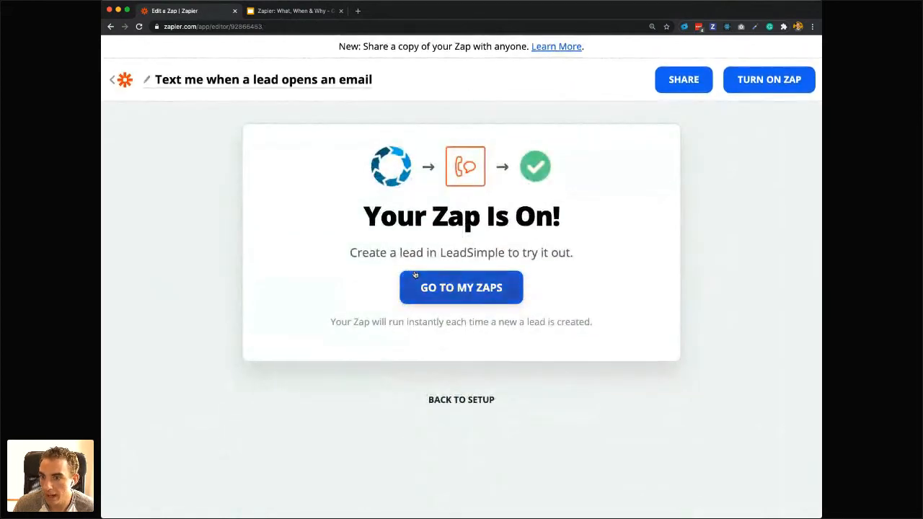
Reopen the "Text me when a lead opens an email" Zap from the Zaps list and browse the helpers and apps available after Send SMS.
left_click(459, 293)
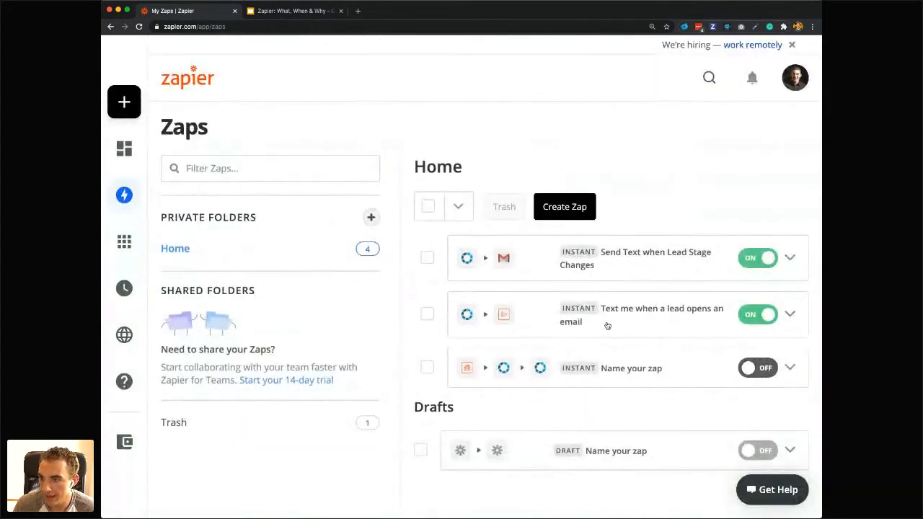
left_click(631, 315)
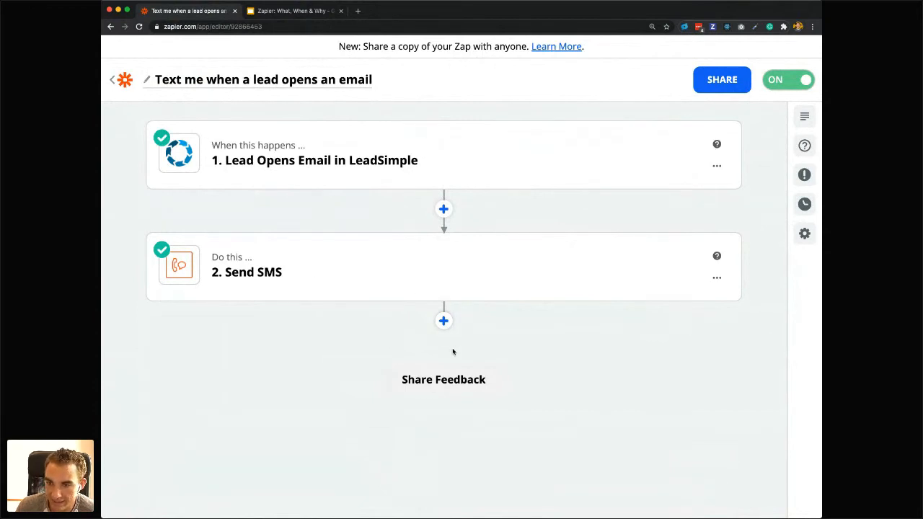
left_click(444, 320)
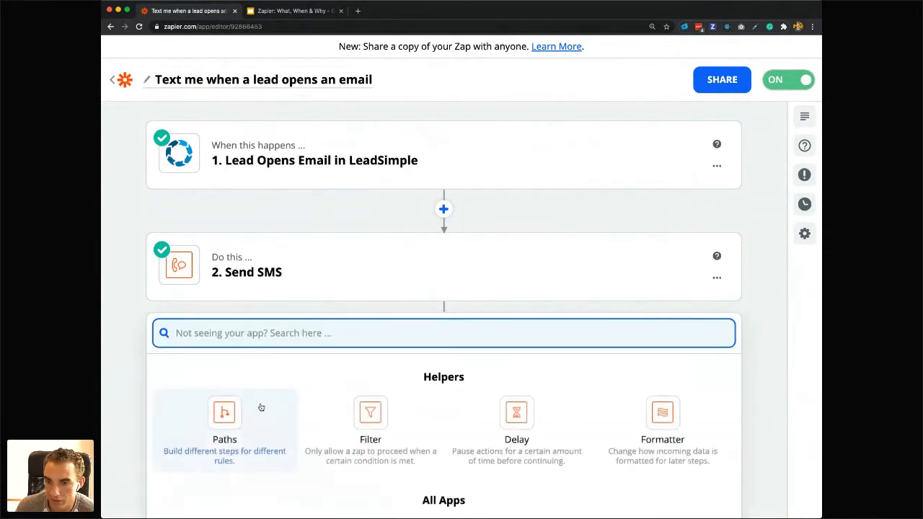
scroll(260, 406, "down", 2)
scroll(261, 407, "down", 3)
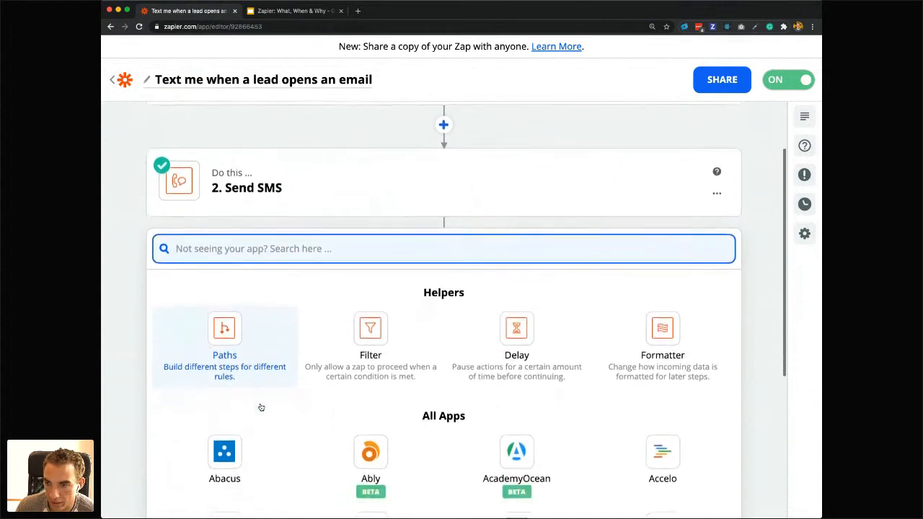
scroll(261, 407, "down", 1)
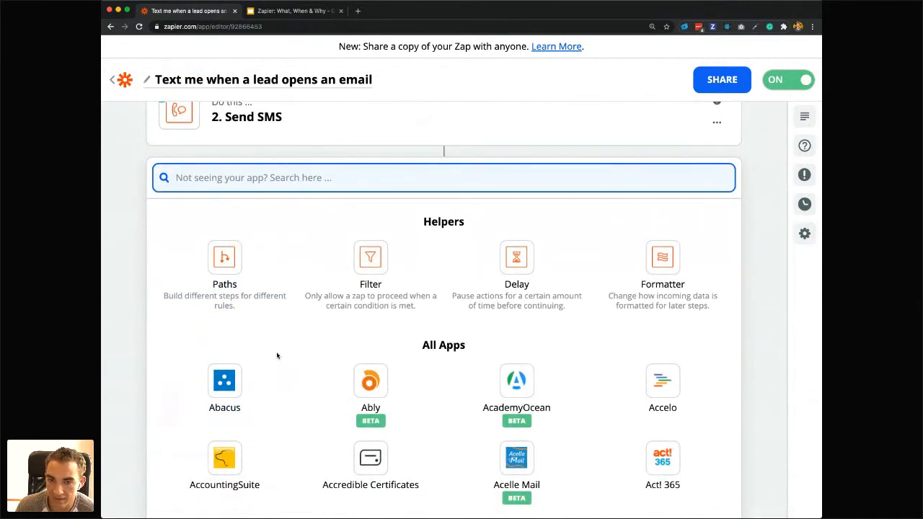
scroll(277, 355, "down", 2)
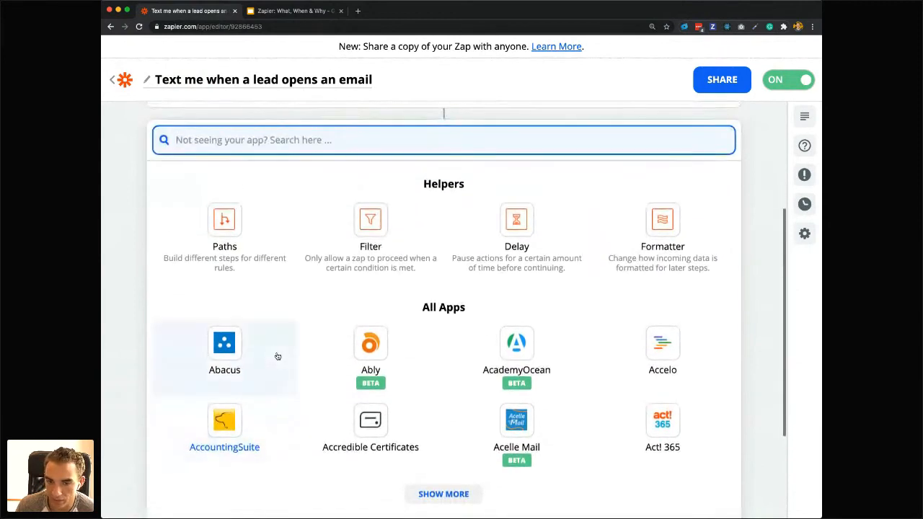
scroll(276, 356, "up", 5)
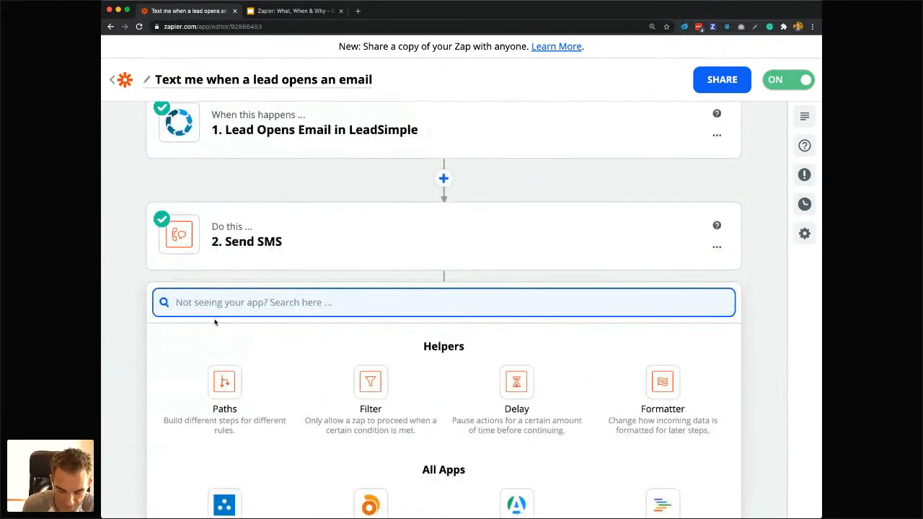
Search the apps for "google" and add Google Contacts as the action after Send SMS.
type("google")
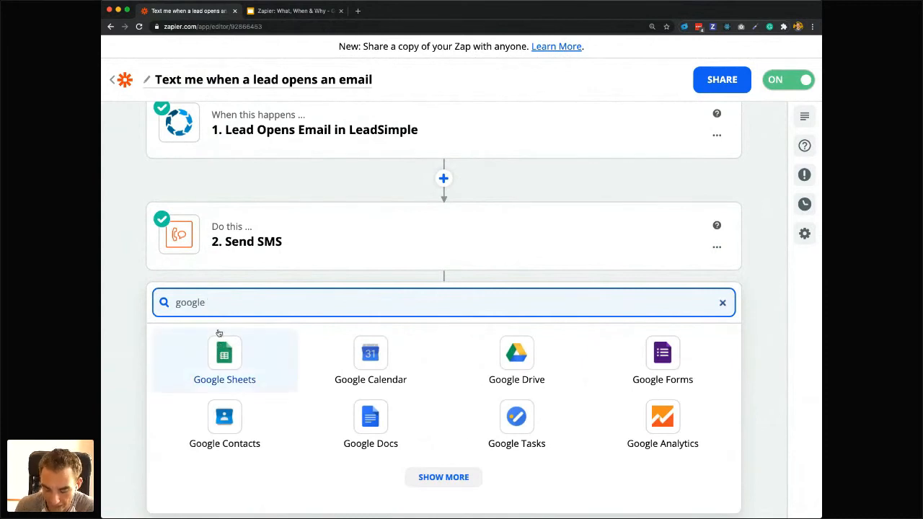
key("super+a")
type("google")
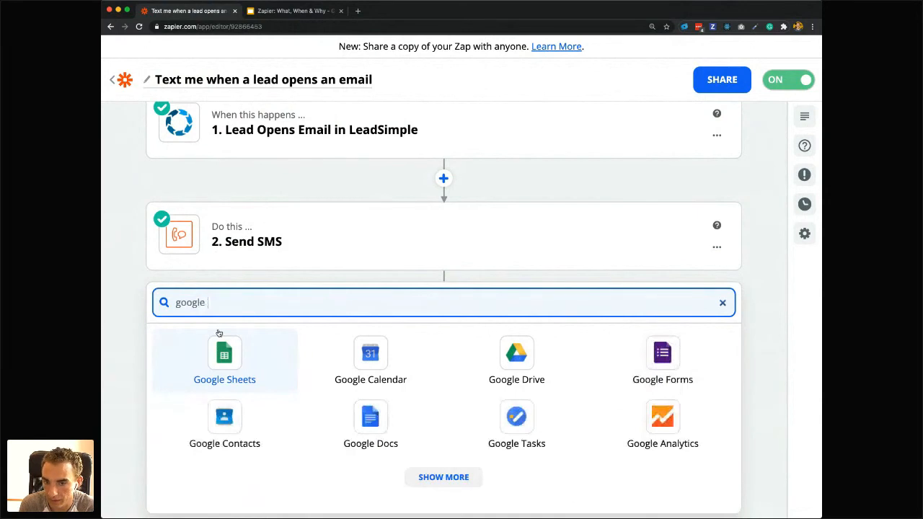
left_click(266, 390)
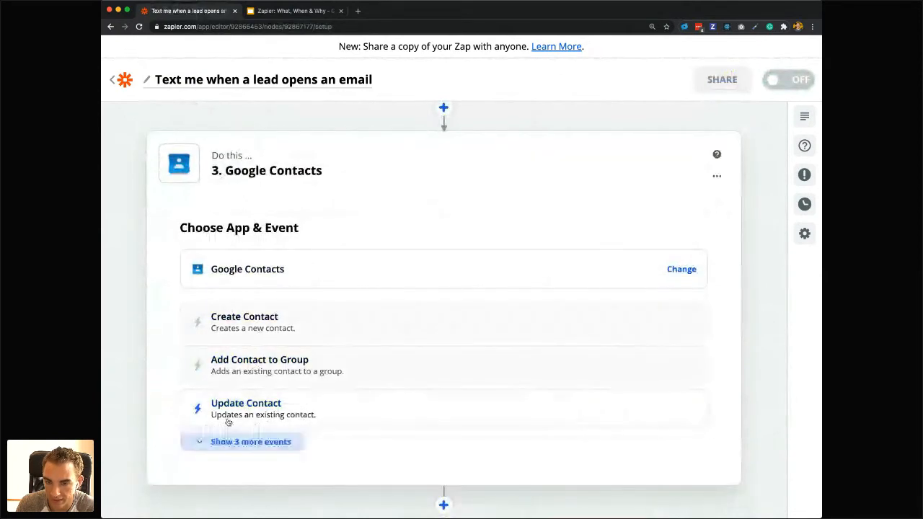
Expand the full list of Google Contacts action events and examine the options within the Zap.
left_click(217, 440)
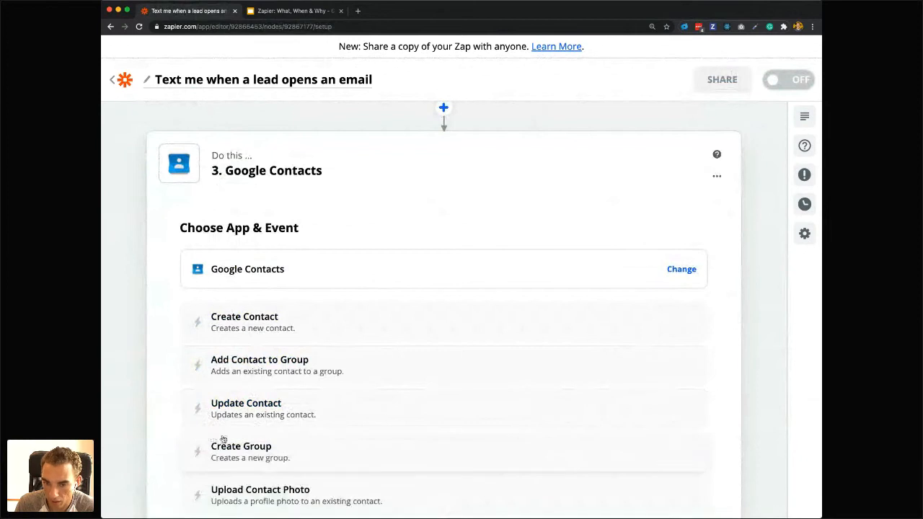
scroll(222, 440, "down", 3)
scroll(266, 437, "up", 4)
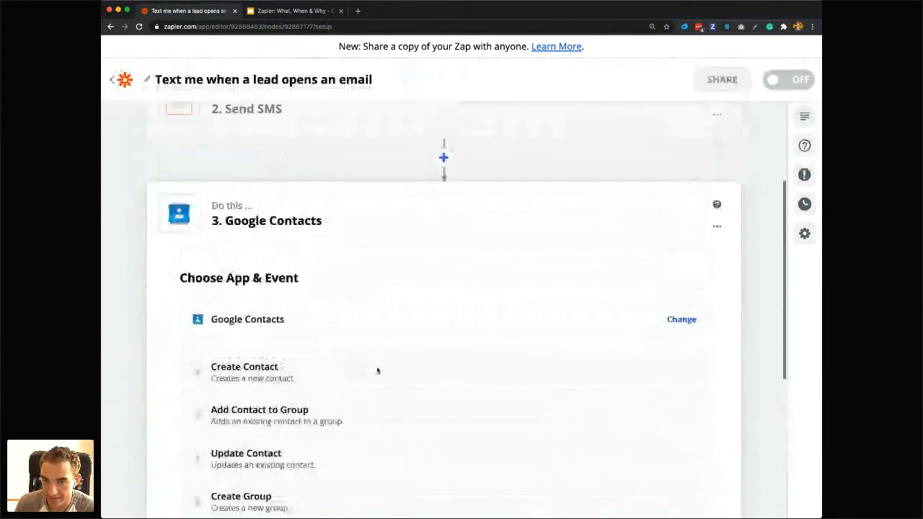
scroll(544, 257, "up", 3)
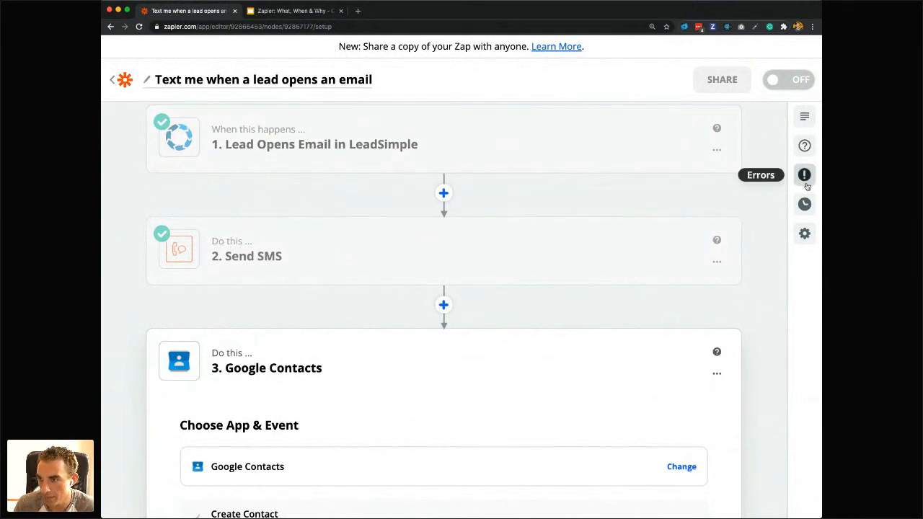
Check the Zap's task log in the task history and go to the overview of all Zaps.
left_click(805, 205)
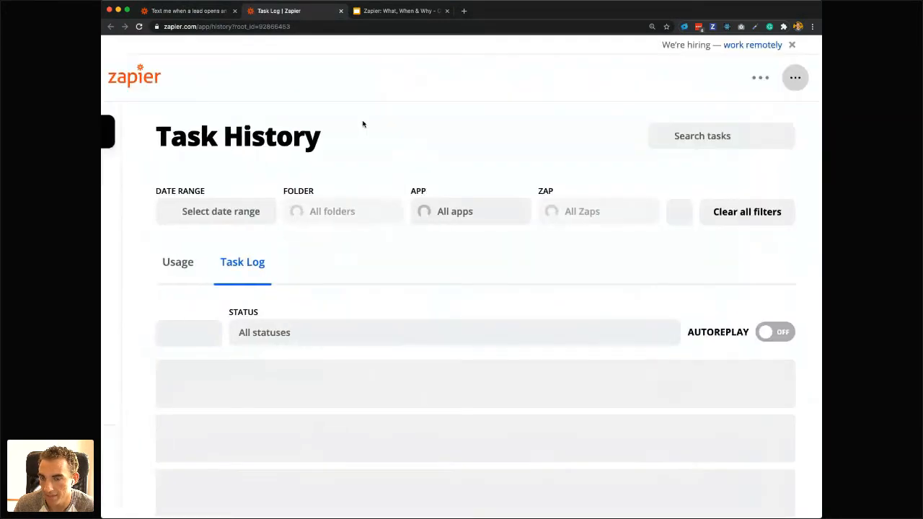
scroll(445, 274, "down", 2)
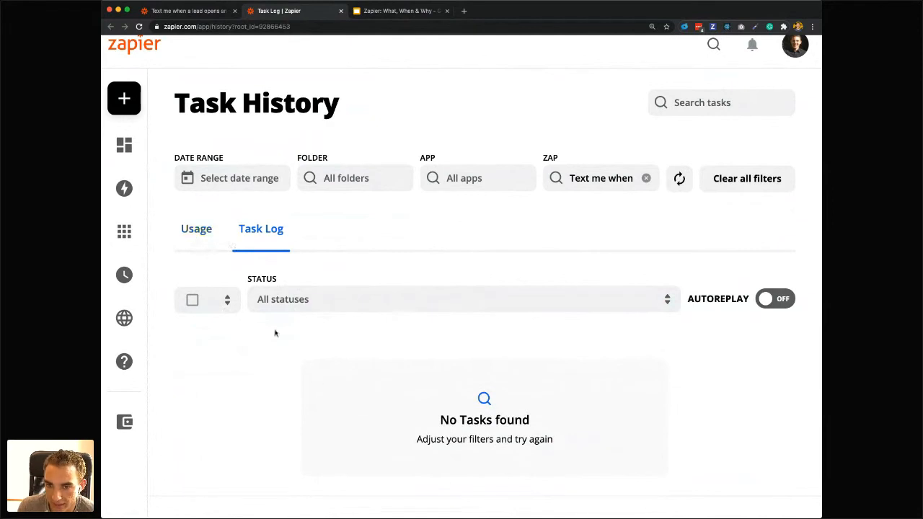
mouse_move(138, 277)
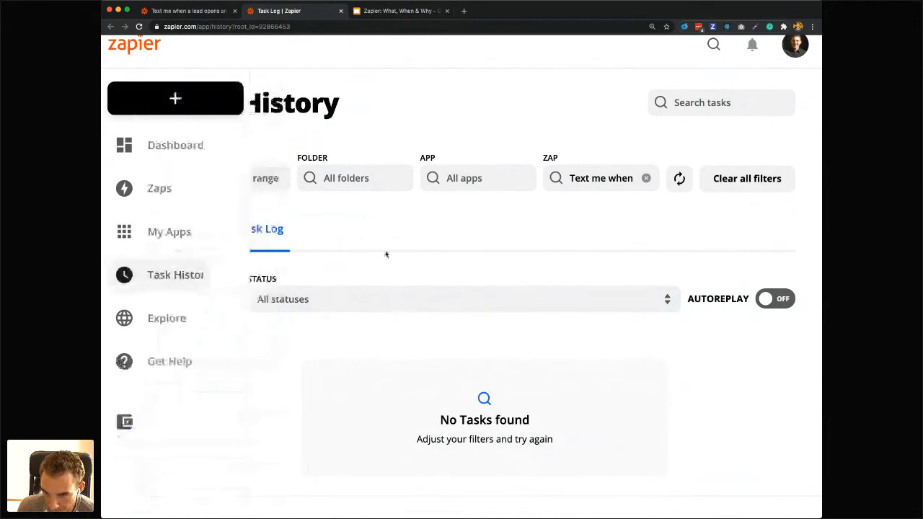
mouse_move(141, 144)
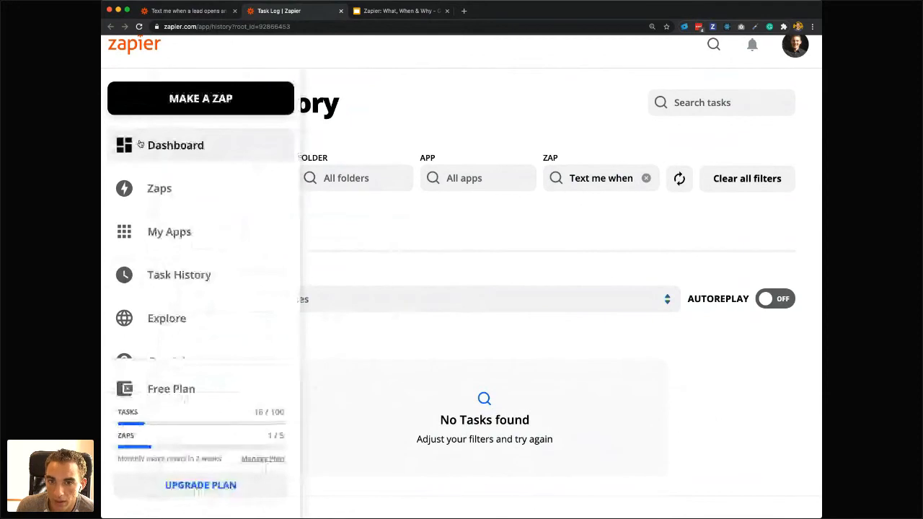
left_click(177, 148)
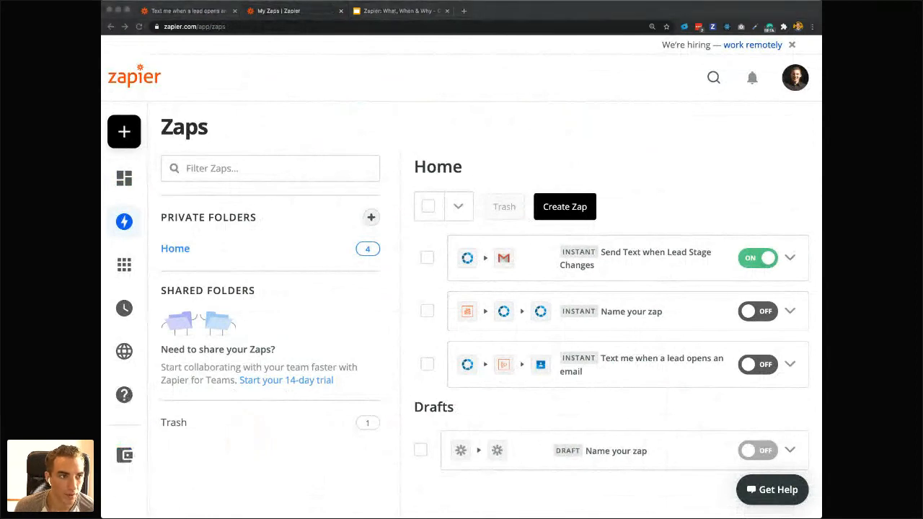
Consult the "How does Zapier work?" slide in Google Slides and return to Zapier.
left_click(295, 12)
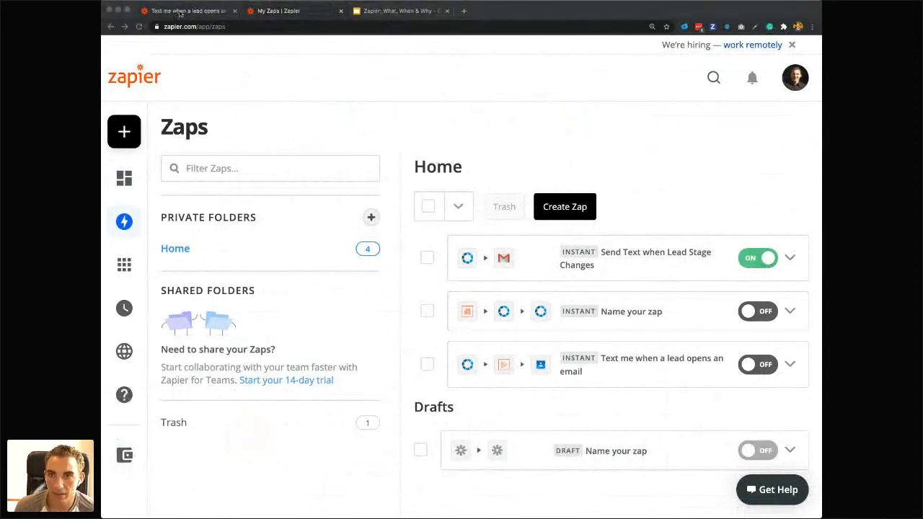
left_click(407, 11)
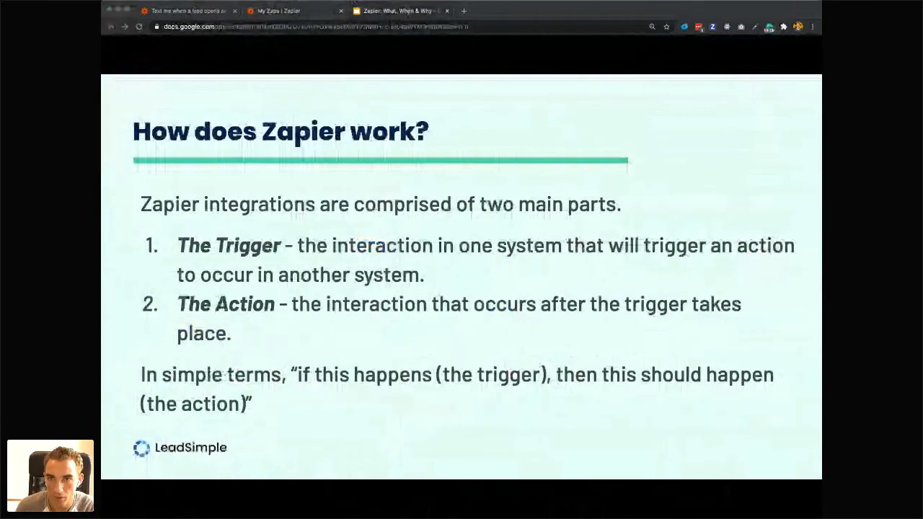
left_click(331, 10)
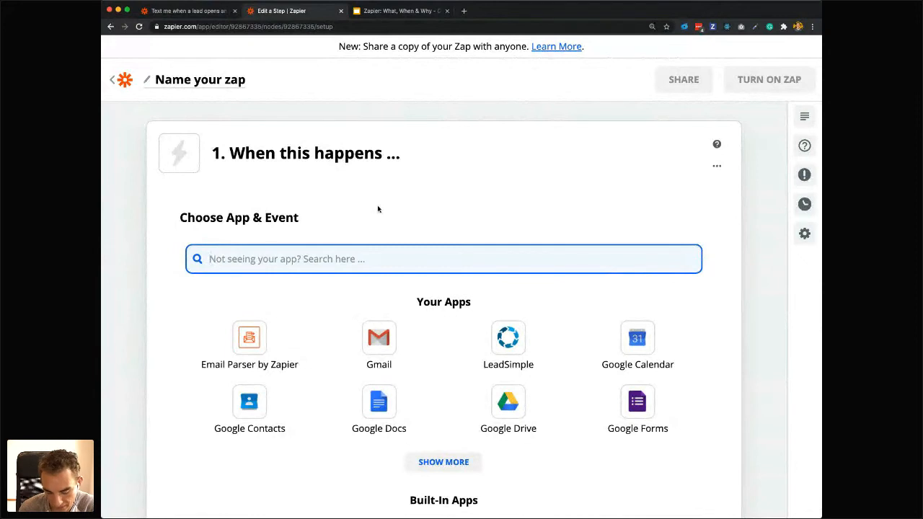
Set the new Zap's trigger to LeadSimple's Lead Changes Stage event, using the already connected LeadSimple account.
type("Leads")
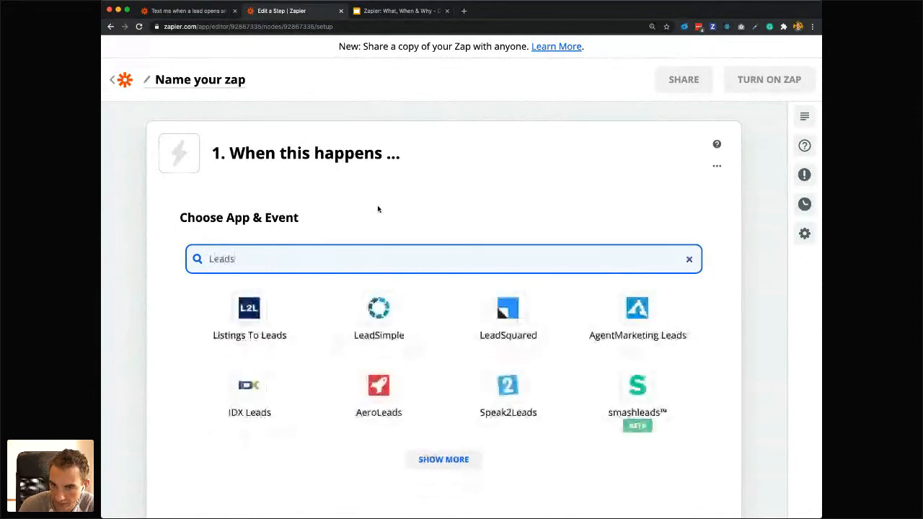
type("imple")
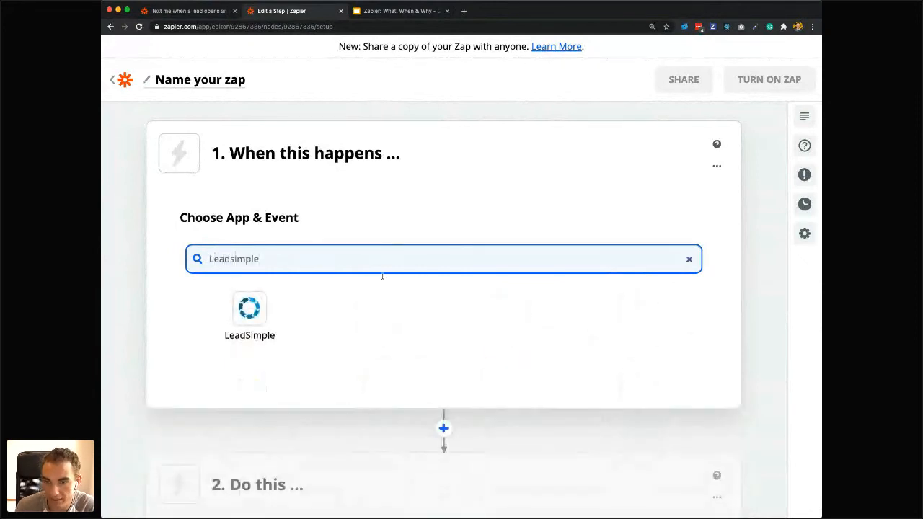
left_click(250, 320)
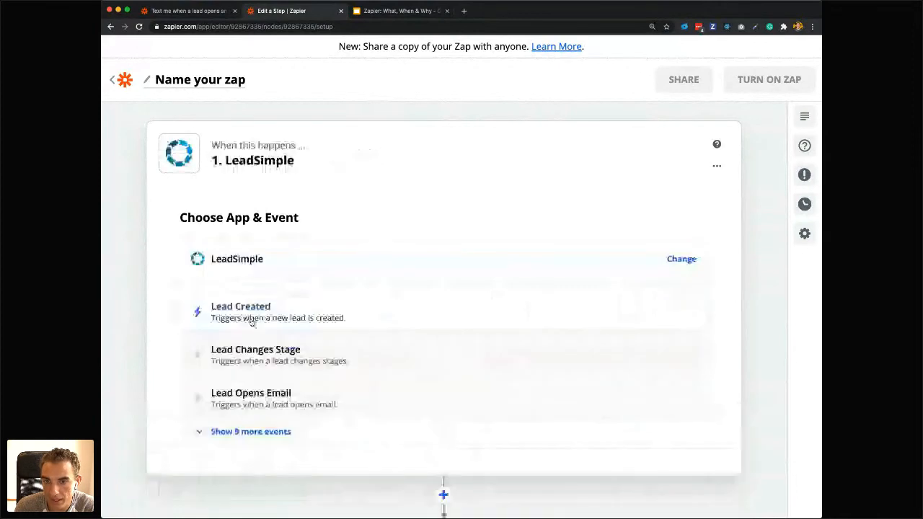
left_click(271, 361)
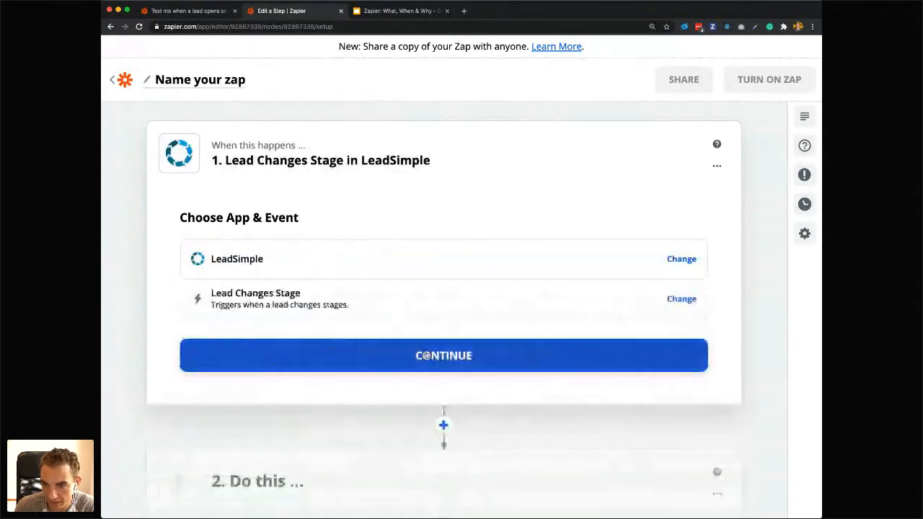
left_click(426, 355)
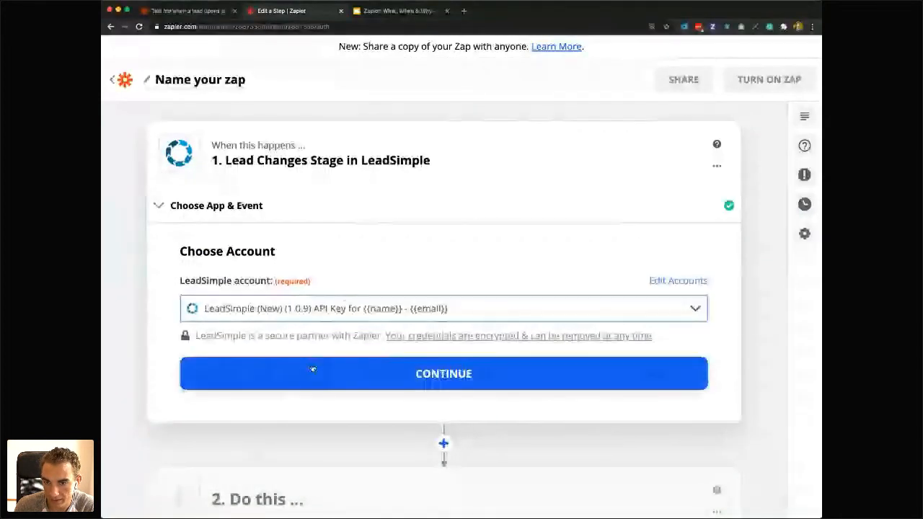
left_click(300, 384)
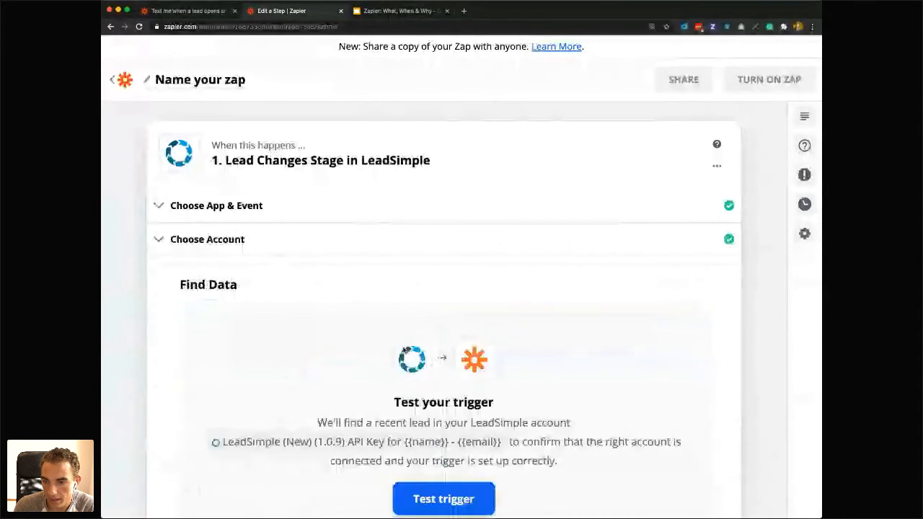
Test the Lead Changes Stage trigger to pull in recent leads.
scroll(425, 389, "down", 2)
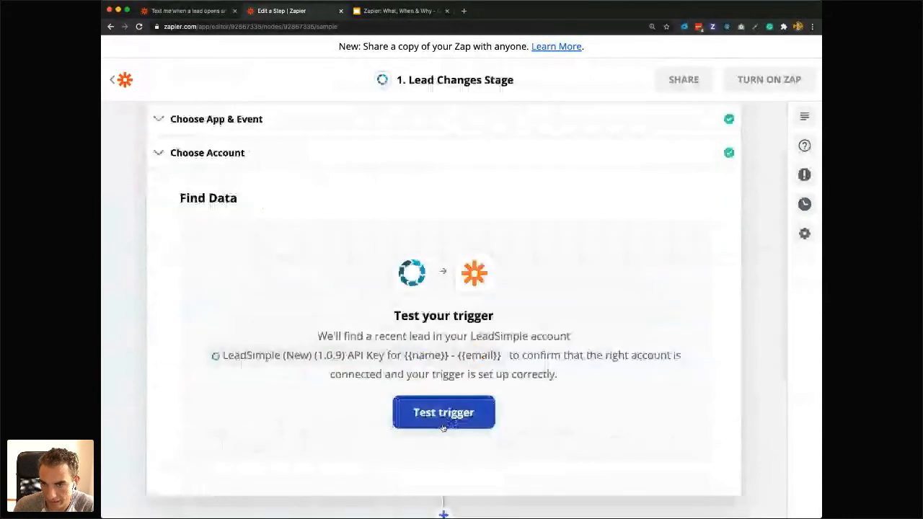
left_click(442, 418)
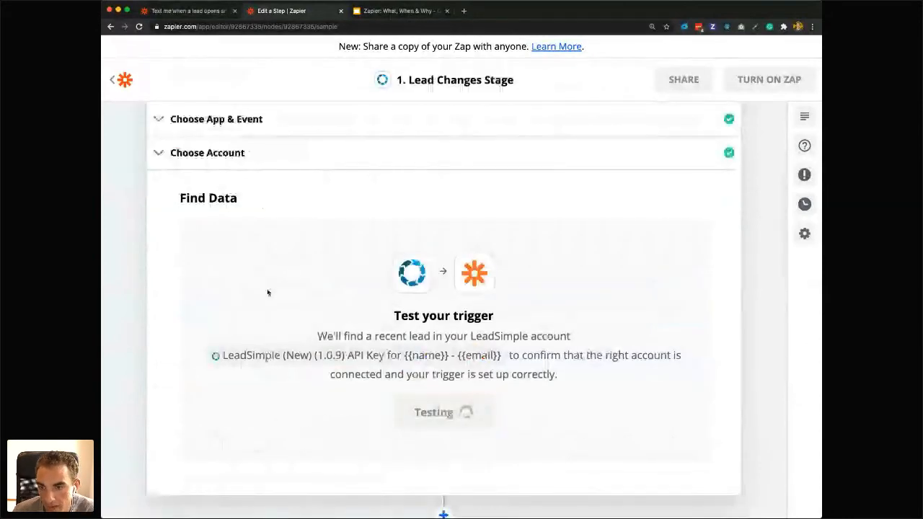
scroll(268, 294, "down", 2)
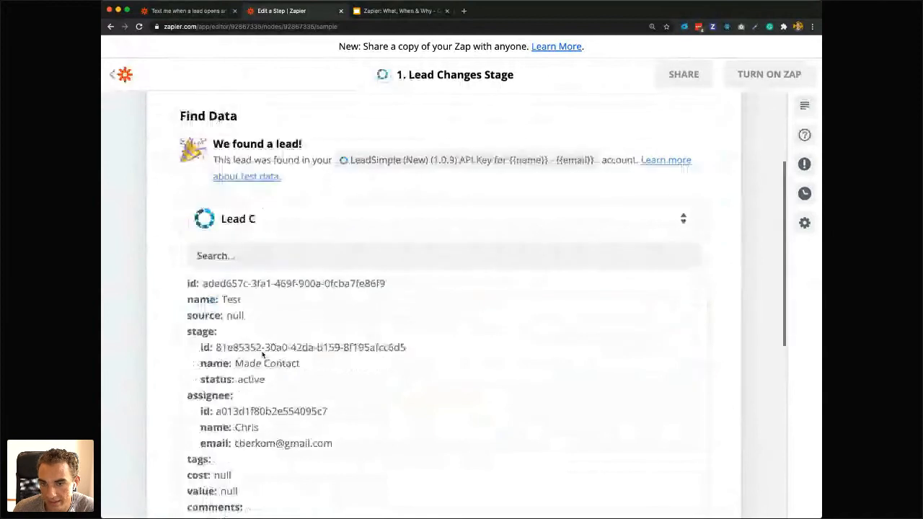
Choose Lead A as the trigger's sample data, review its fields and continue to the action step.
left_click(256, 209)
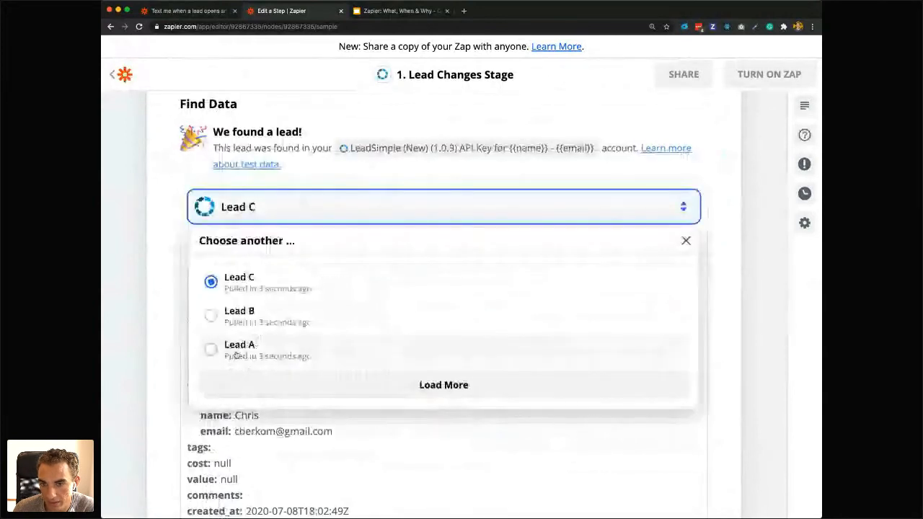
left_click(236, 349)
scroll(289, 287, "down", 3)
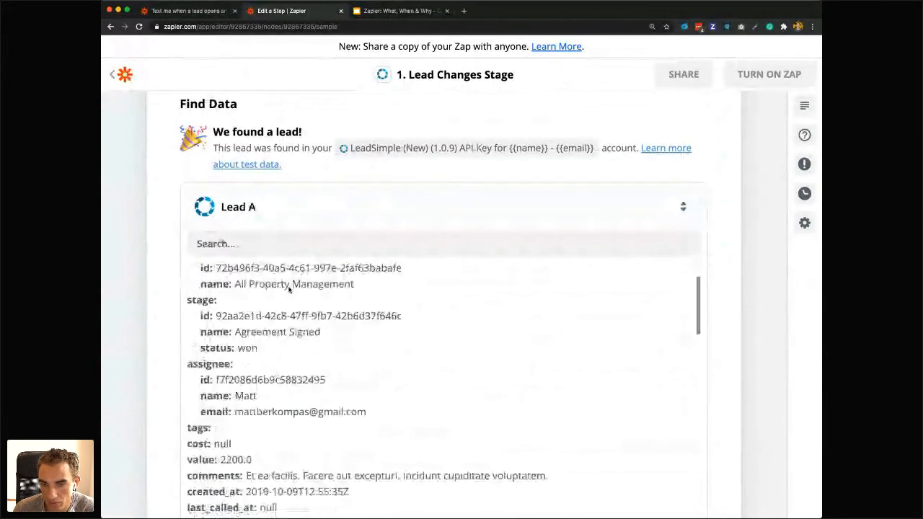
scroll(288, 287, "up", 3)
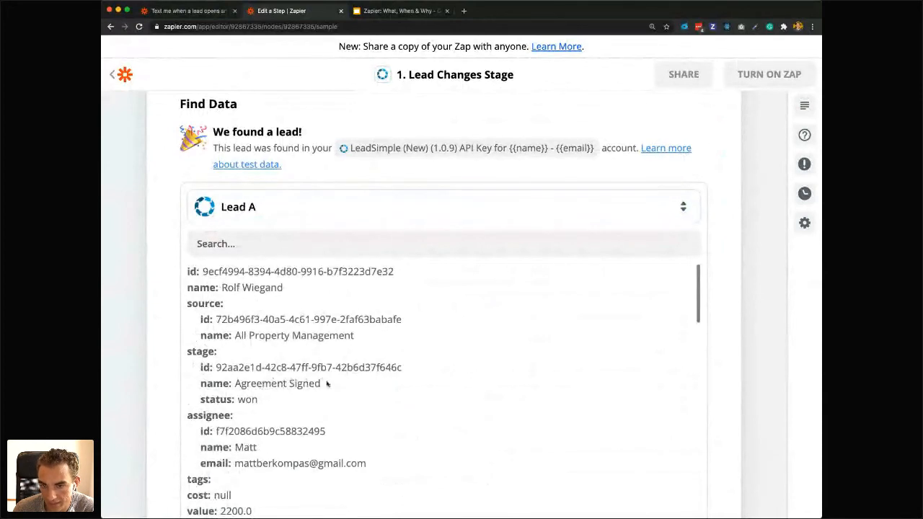
scroll(303, 382, "down", 1)
scroll(327, 384, "down", 10)
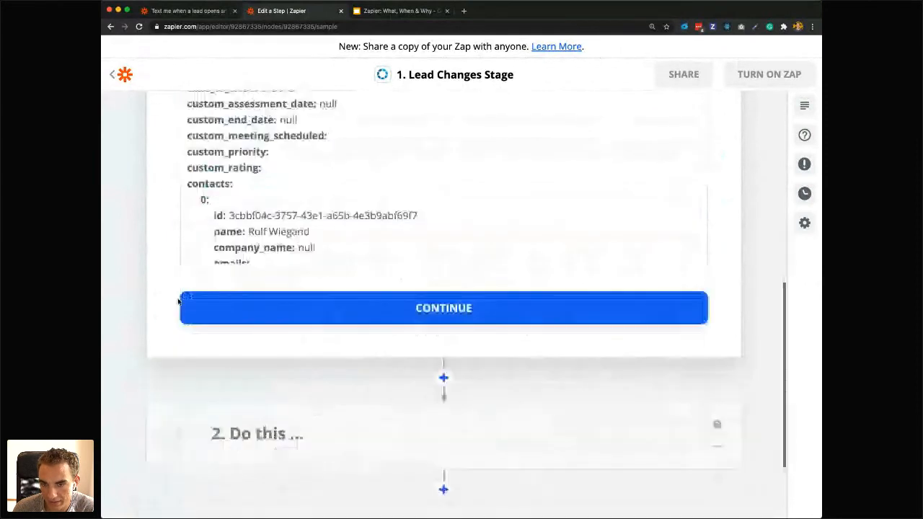
left_click(440, 308)
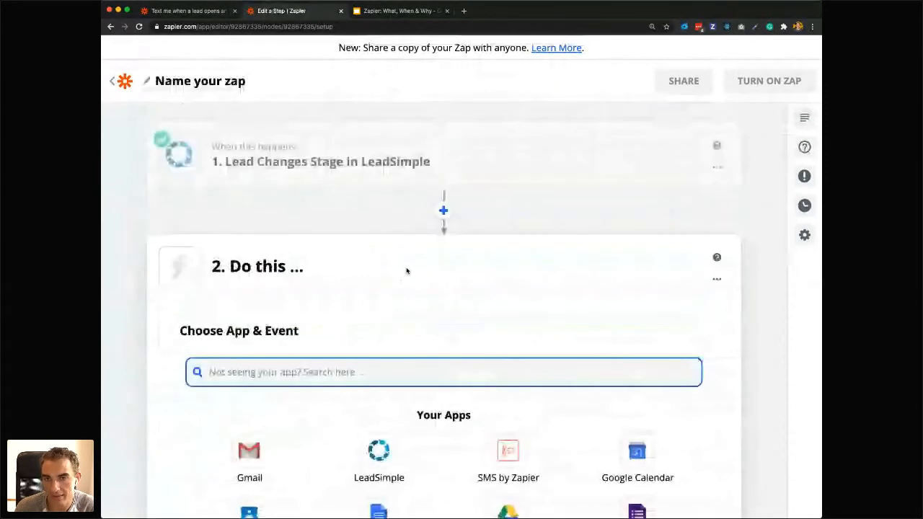
Insert a Filter after the trigger that only continues if Stage Name "(Text) Contains" the value Agreement.
left_click(447, 211)
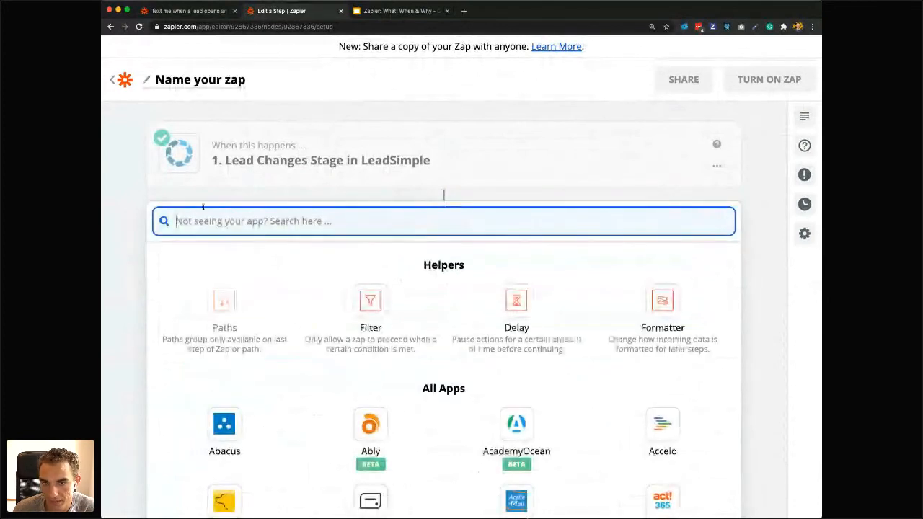
left_click(367, 345)
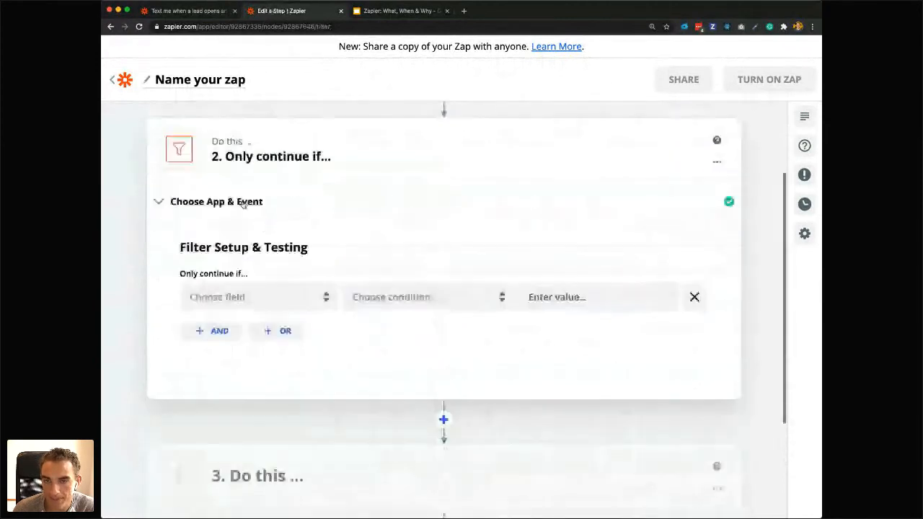
left_click(214, 303)
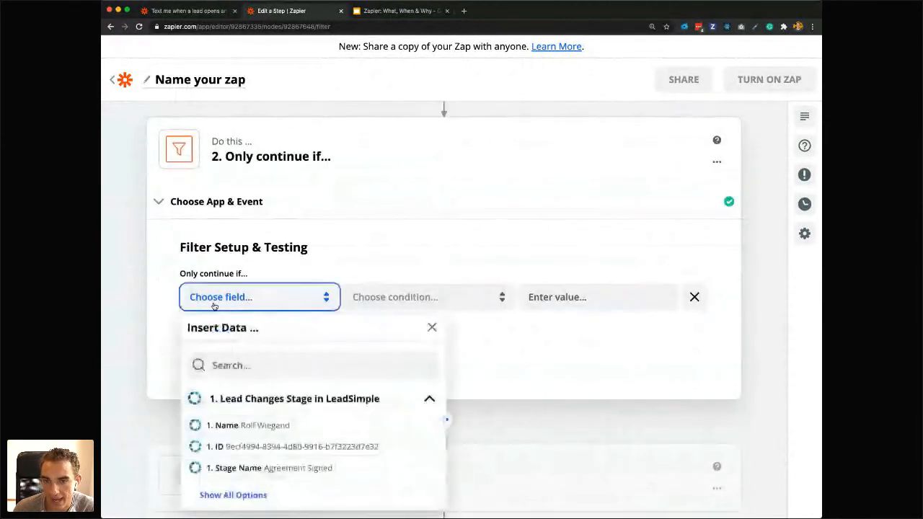
left_click(232, 469)
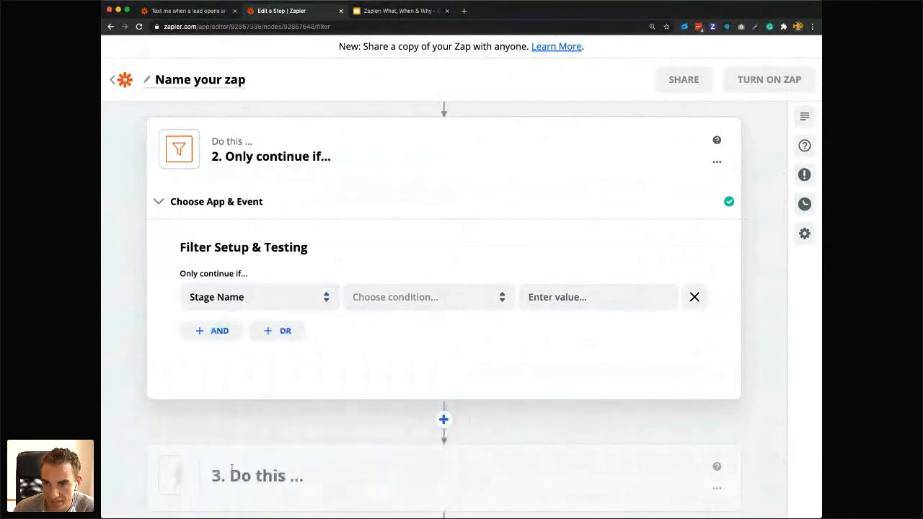
left_click(370, 296)
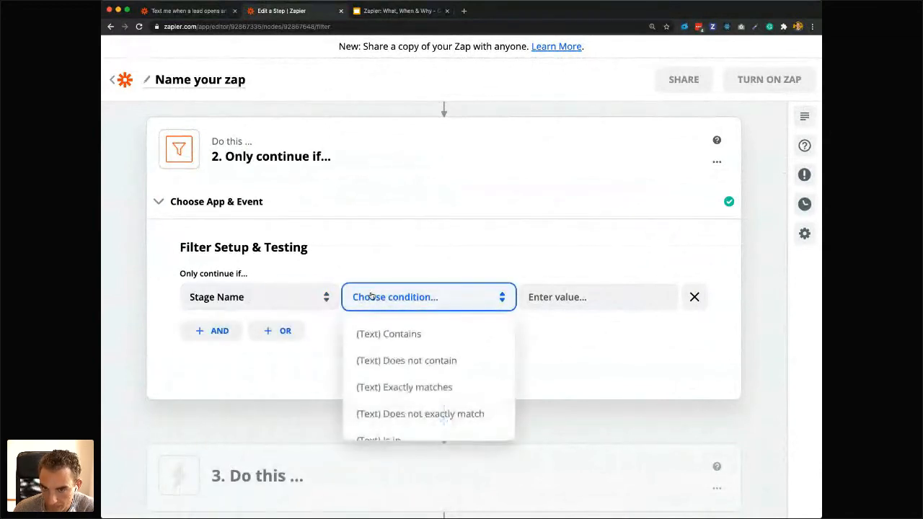
left_click(387, 334)
left_click(576, 293)
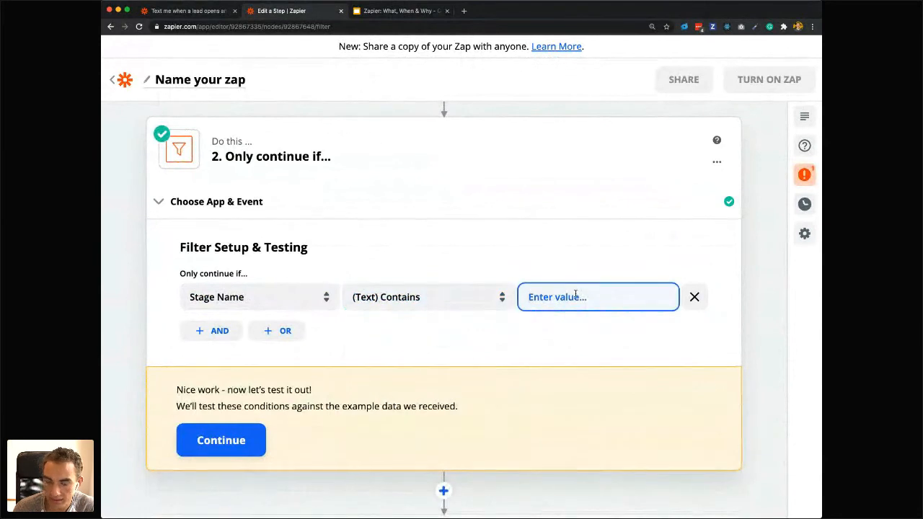
type("Agreement")
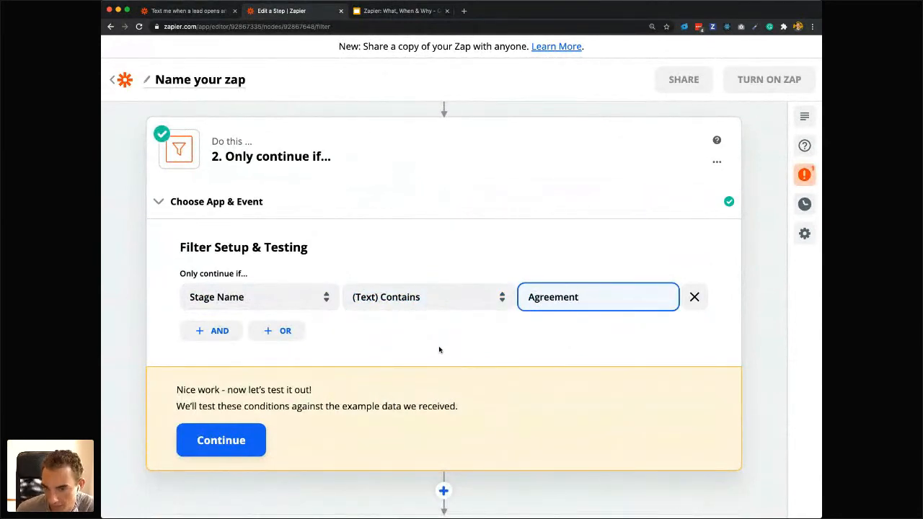
Test the filter condition against the sample data and finish editing the filter.
left_click(226, 451)
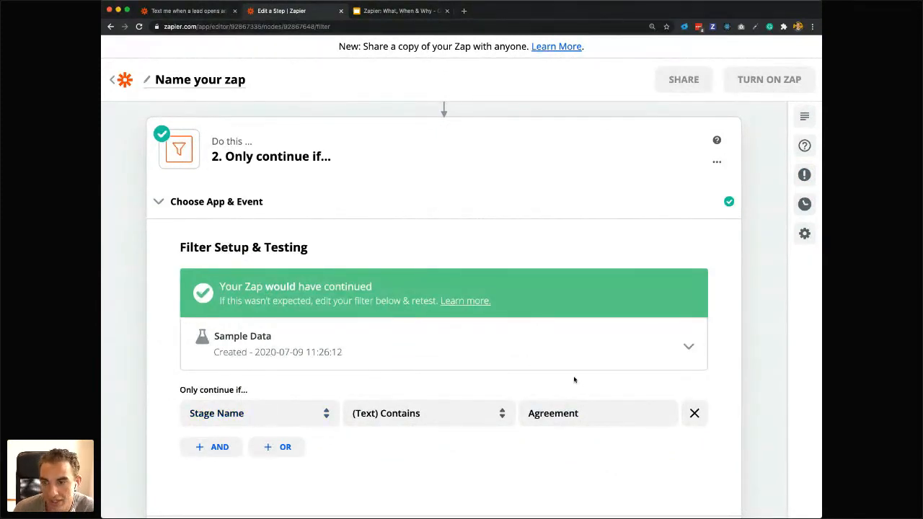
scroll(553, 403, "down", 1)
scroll(353, 435, "down", 1)
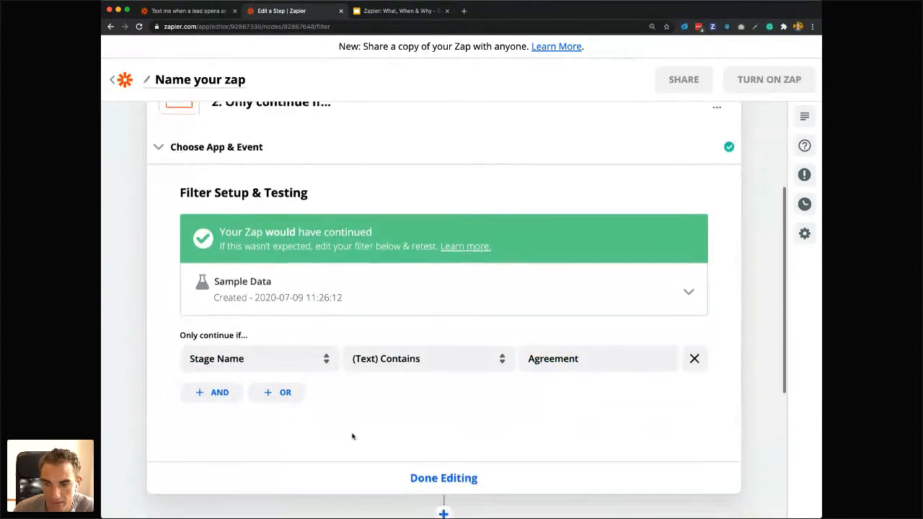
left_click(437, 471)
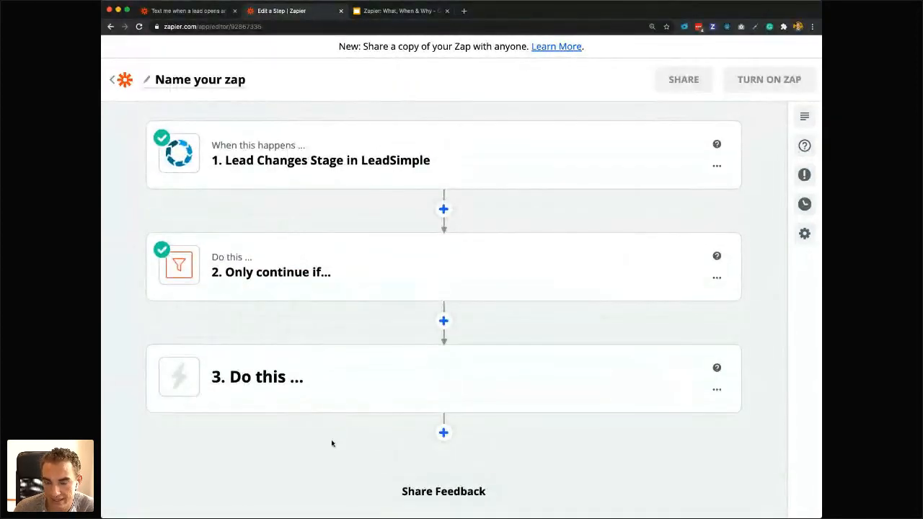
Search the apps for Google Docs and insert it as the action directly after the filter.
left_click(444, 320)
type("googles")
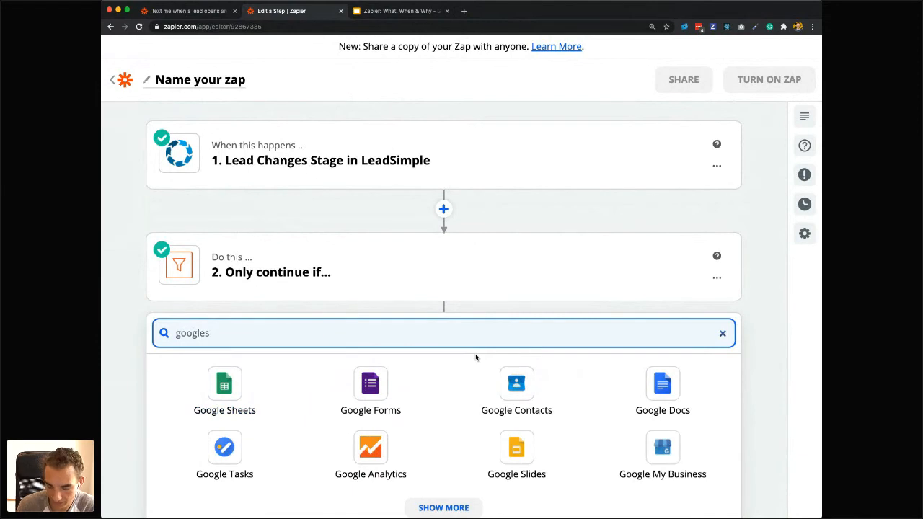
key("BackSpace")
type("doc")
left_click(223, 408)
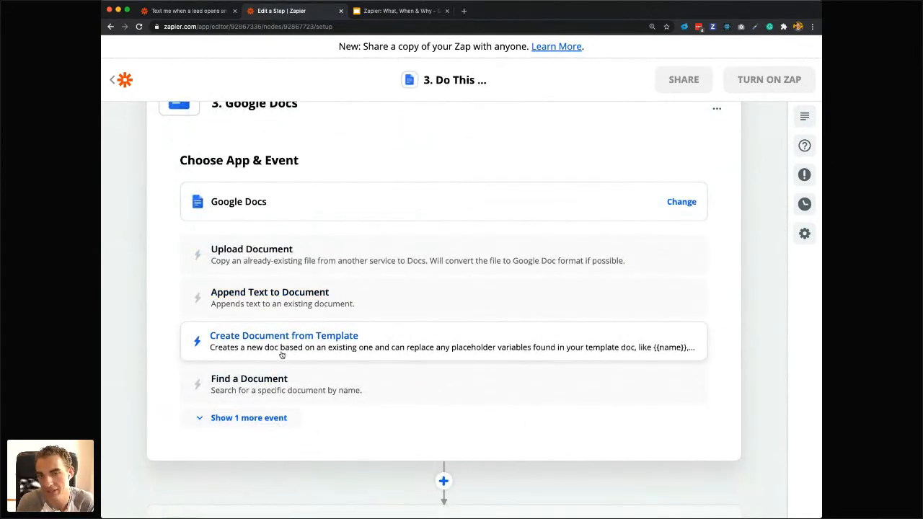
Insert DocuSign with the Create Signature Request event between the filter and the Google Docs action.
scroll(281, 355, "up", 4)
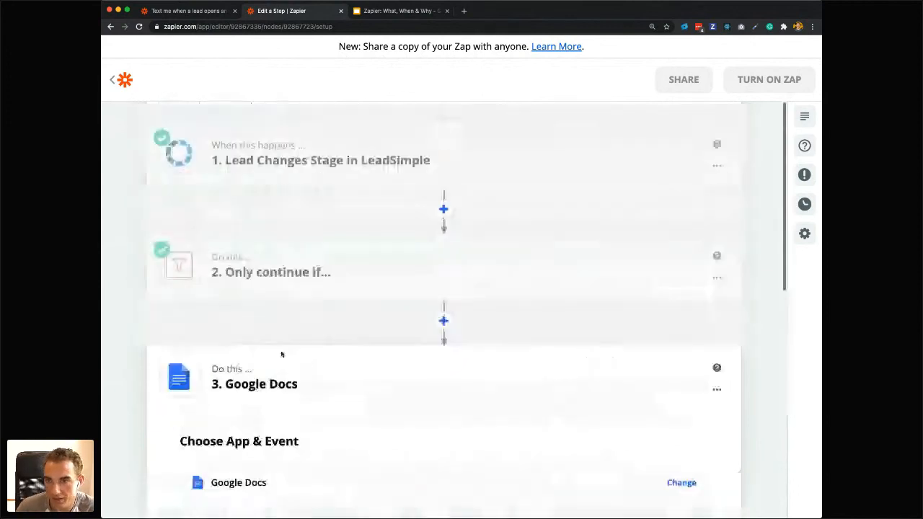
left_click(444, 321)
type("docu")
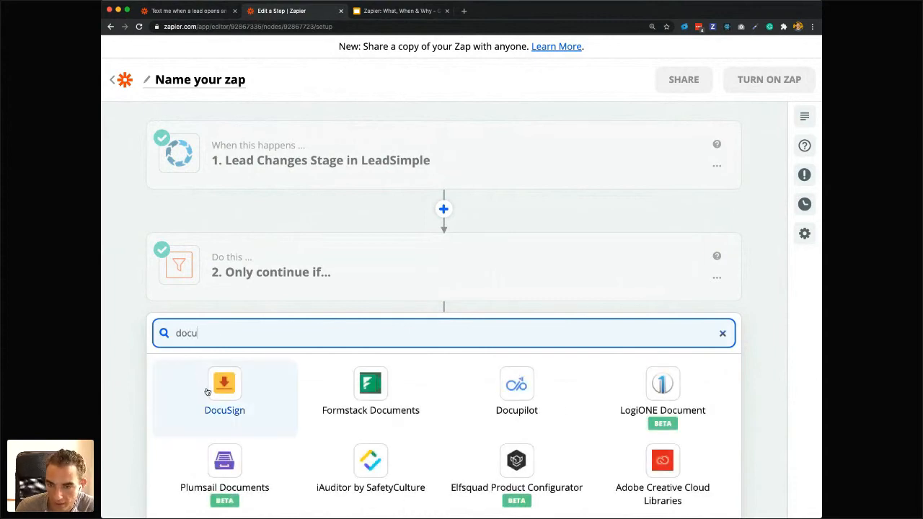
left_click(209, 391)
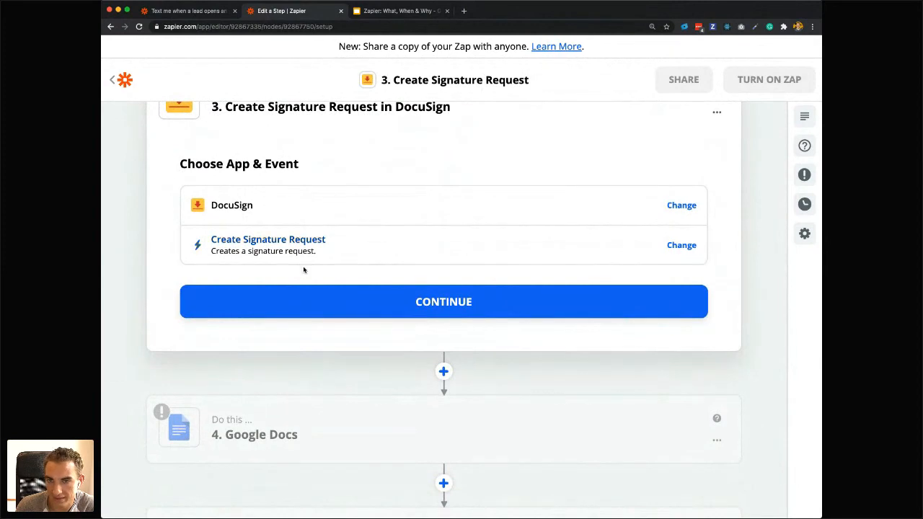
Delete the DocuSign Create Signature Request step from the Zap.
scroll(240, 250, "up", 4)
scroll(241, 250, "up", 1)
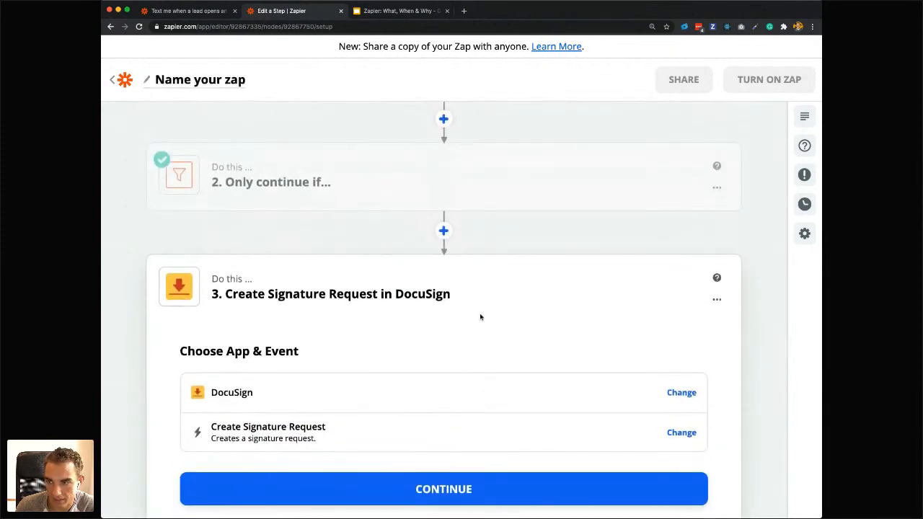
left_click(716, 300)
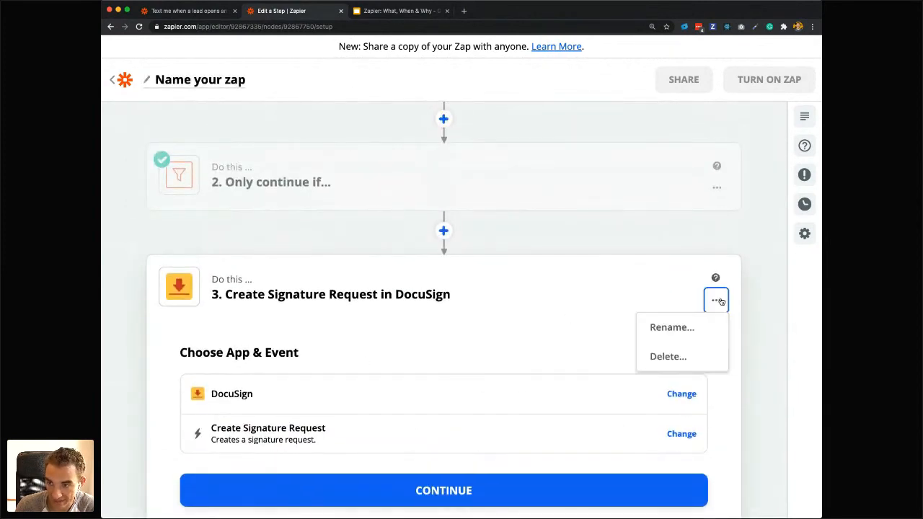
left_click(709, 354)
left_click(709, 353)
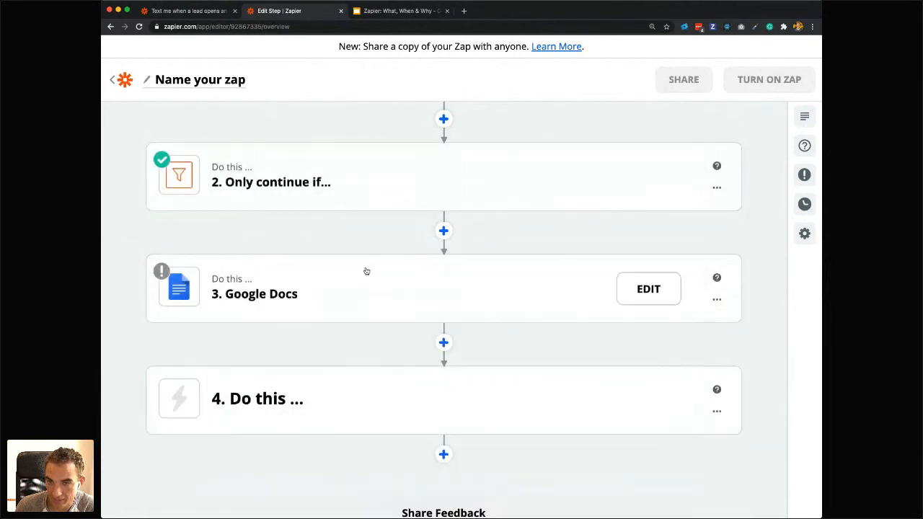
Leave the stage-change Zap and start a new Zap with Email Parser by Zapier as its trigger app.
scroll(235, 289, "up", 2)
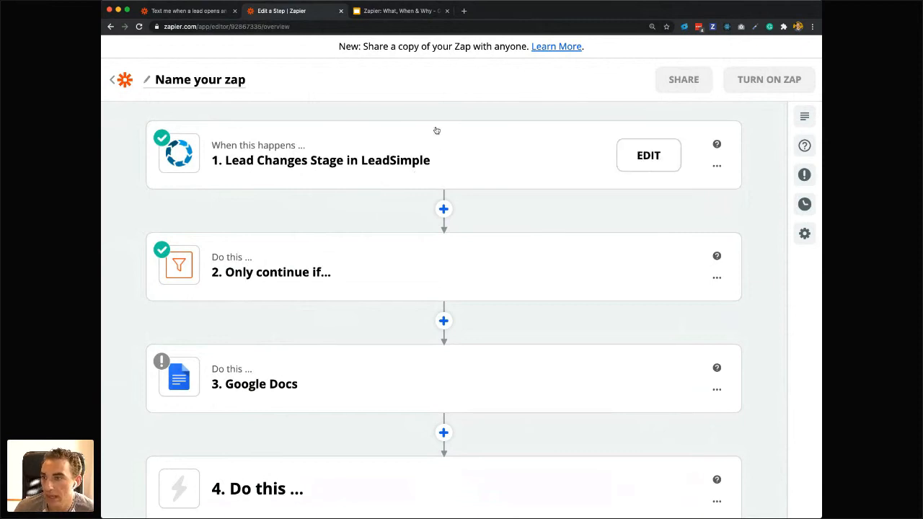
left_click(120, 80)
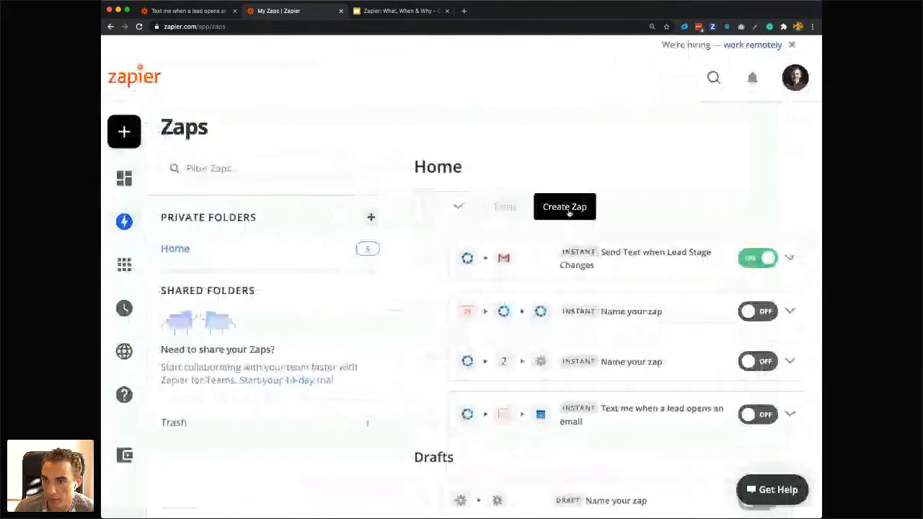
left_click(565, 207)
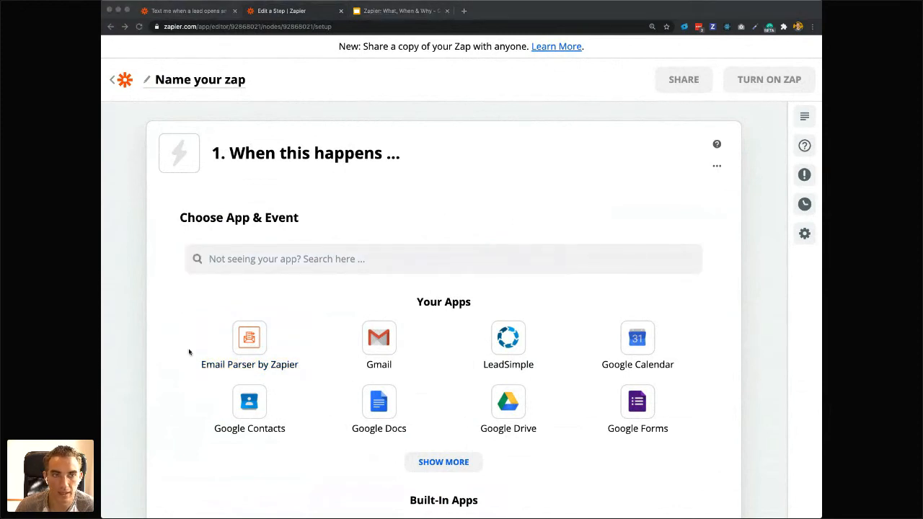
left_click(295, 334)
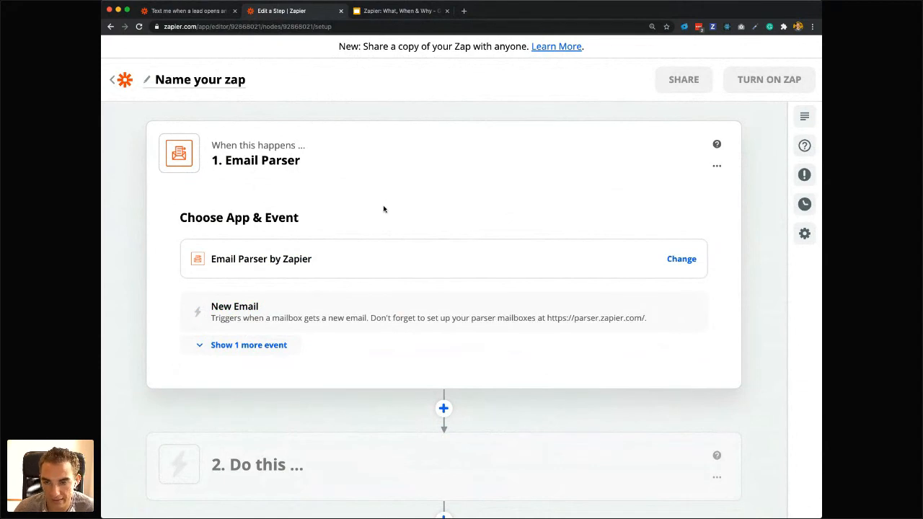
Search the apps for "lead" and add LeadSimple as the action directly after the Email Parser trigger.
left_click(444, 408)
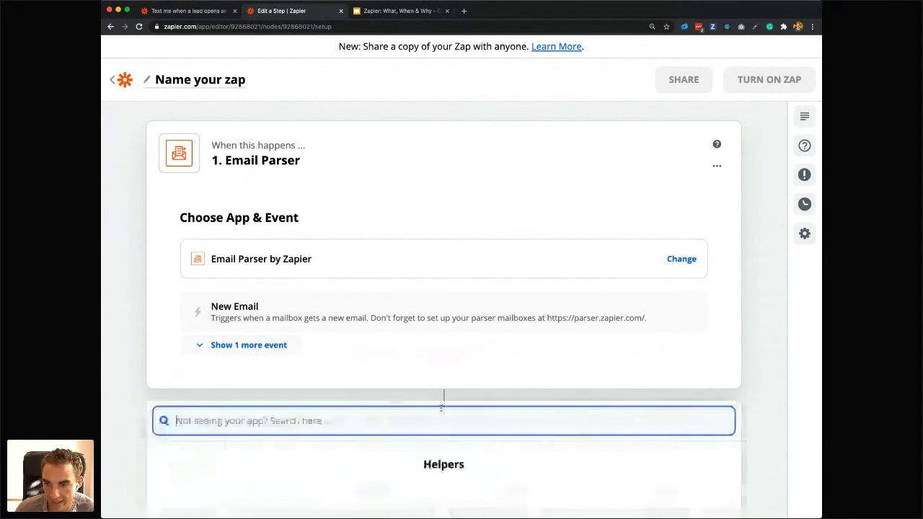
type("lead")
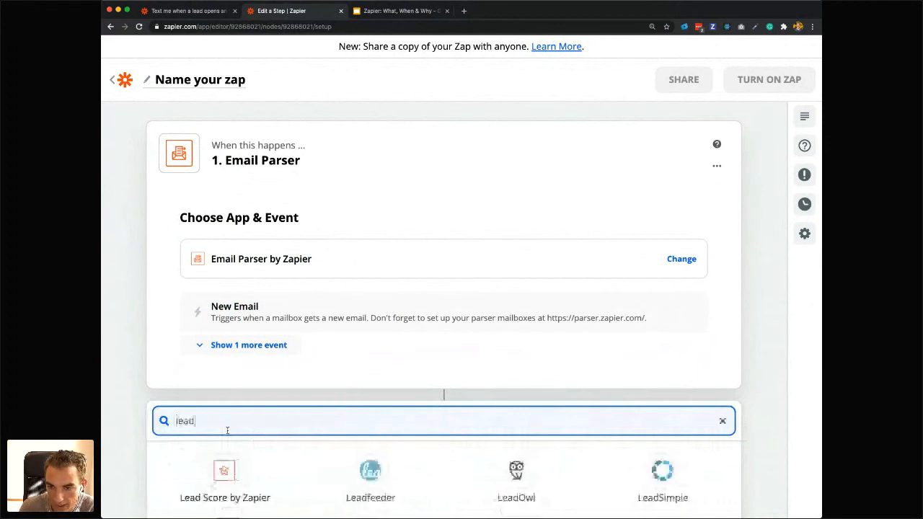
scroll(227, 430, "down", 2)
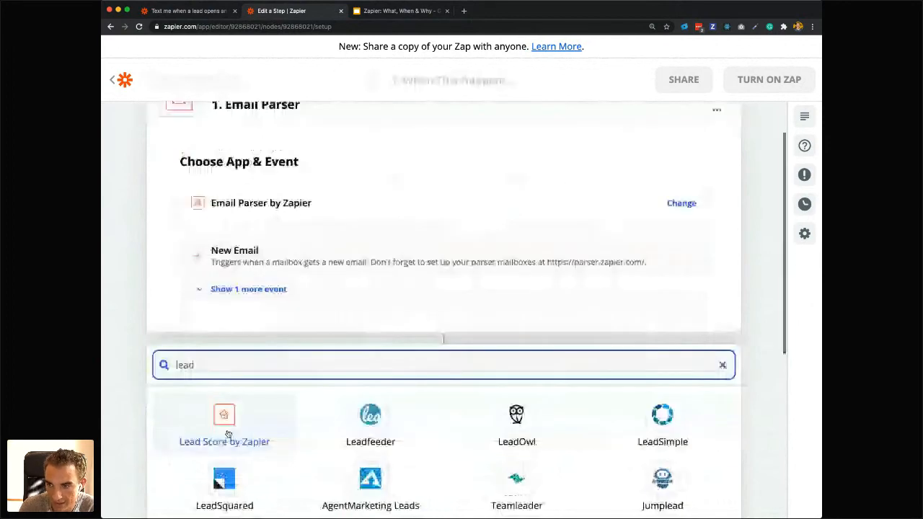
scroll(227, 433, "down", 3)
left_click(663, 324)
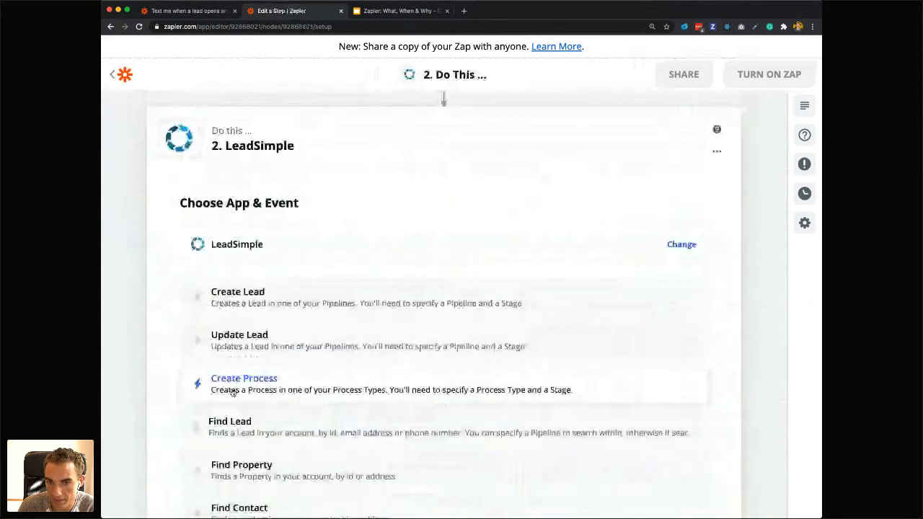
Choose the Create Process event for the LeadSimple action and connect it to the LeadSimple (New) (1.0.9) account.
left_click(232, 391)
left_click(310, 344)
left_click(287, 294)
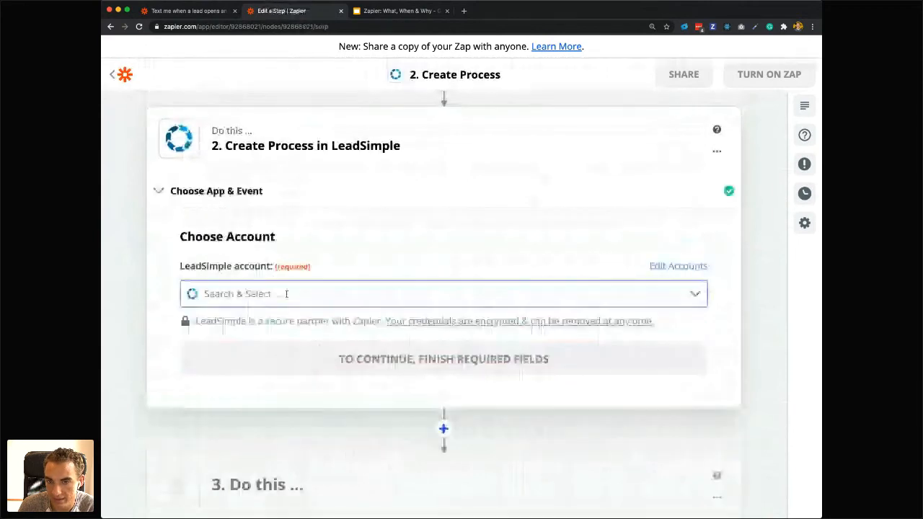
left_click(268, 366)
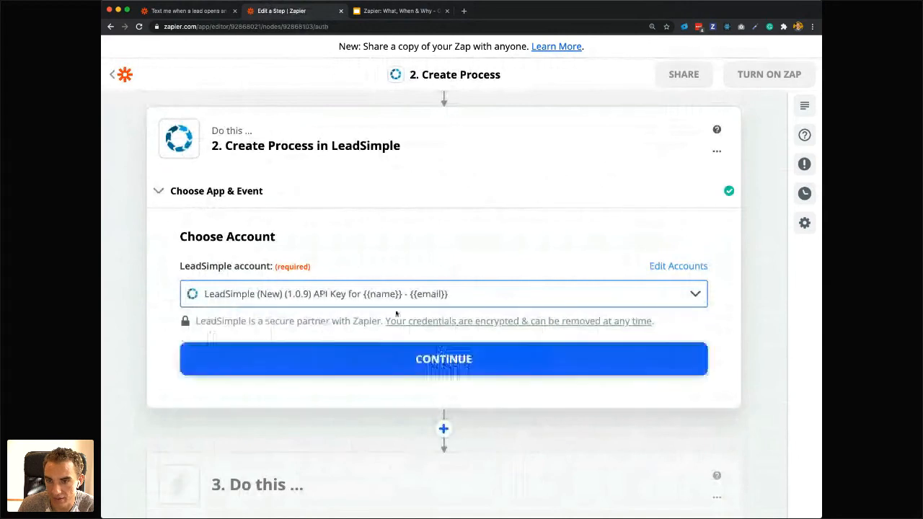
left_click(301, 360)
Examine the Create Process action's customizable fields, from Name and Comments through Property and Unit.
scroll(247, 325, "up", 2)
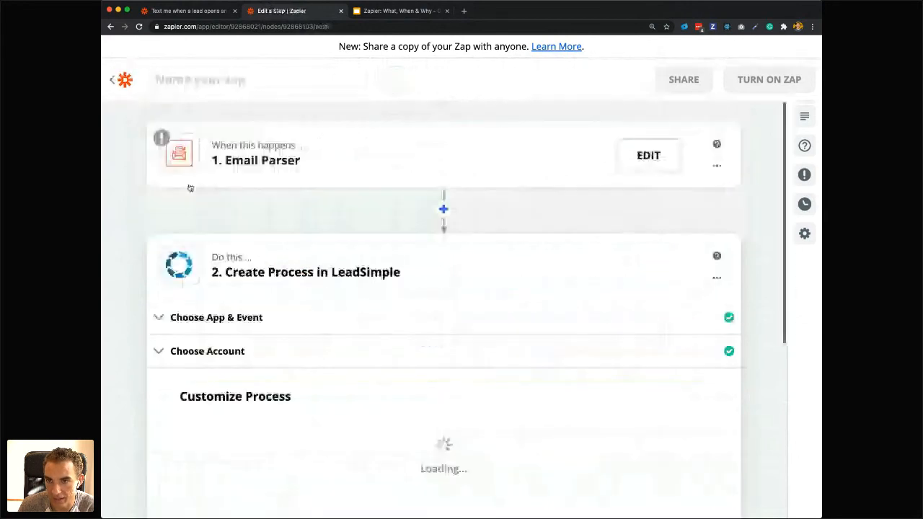
scroll(395, 295, "down", 2)
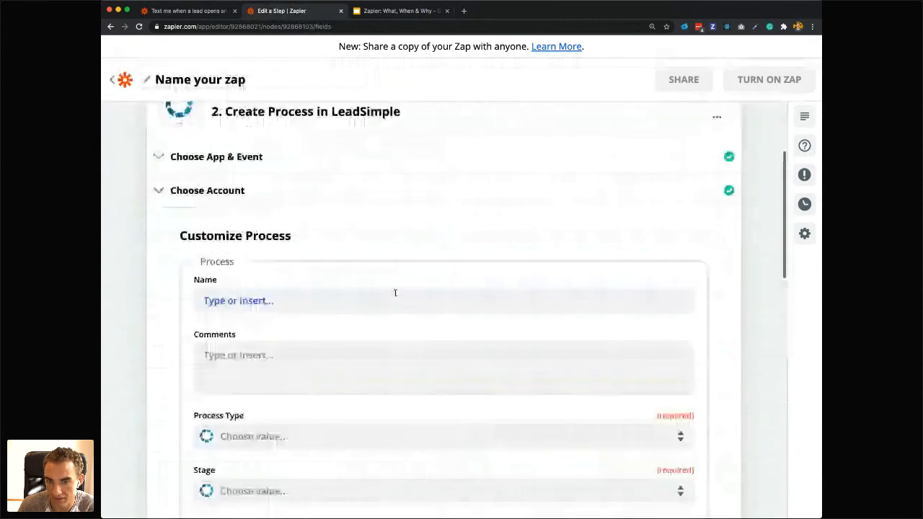
scroll(325, 292, "down", 1)
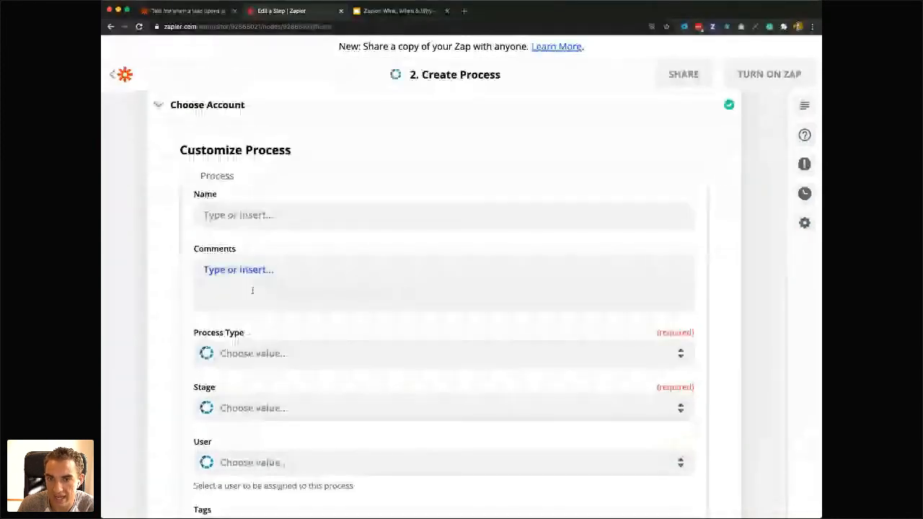
scroll(253, 290, "down", 2)
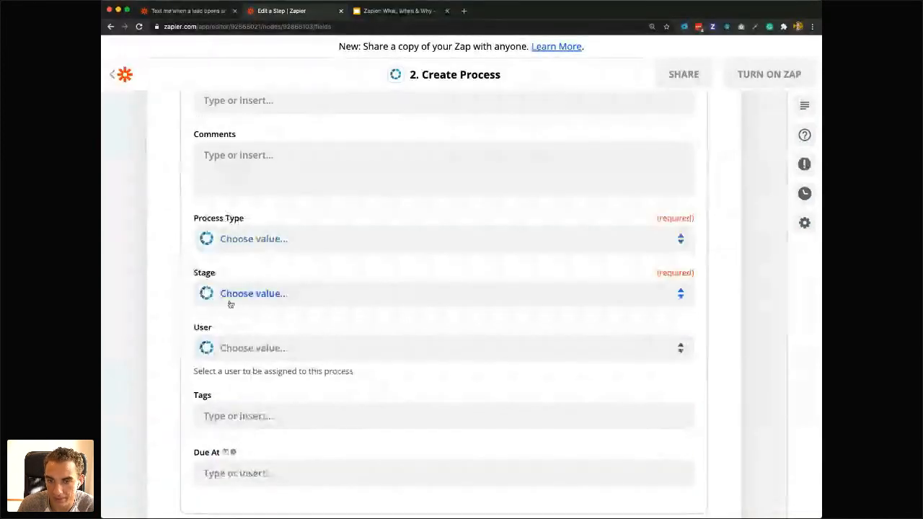
scroll(230, 303, "down", 2)
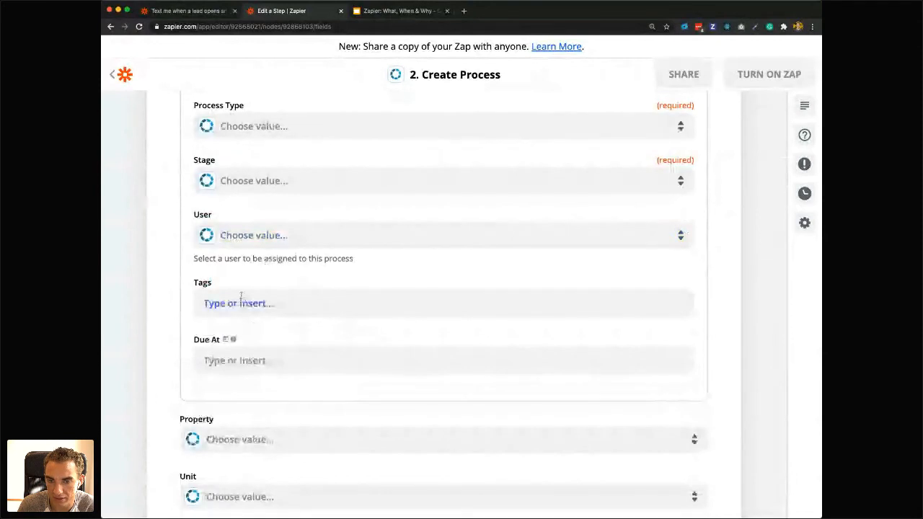
scroll(206, 387, "down", 1)
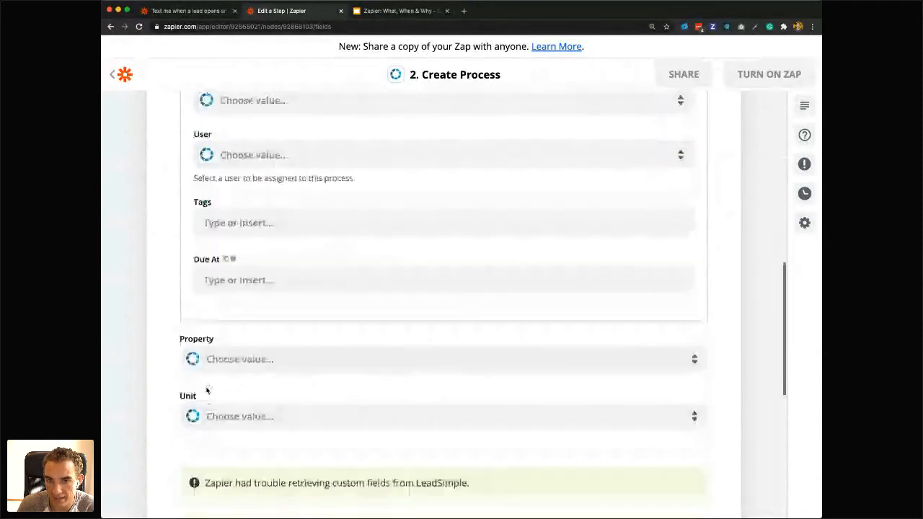
scroll(206, 390, "down", 1)
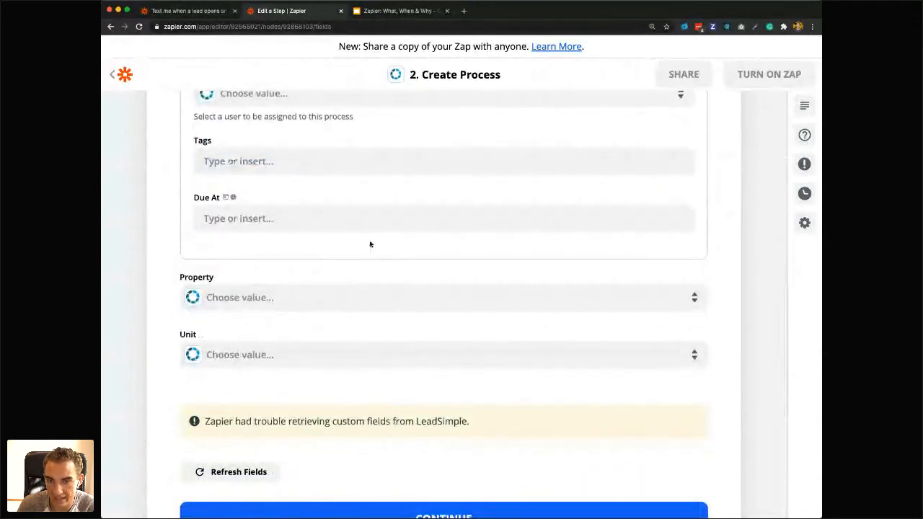
scroll(241, 385, "up", 5)
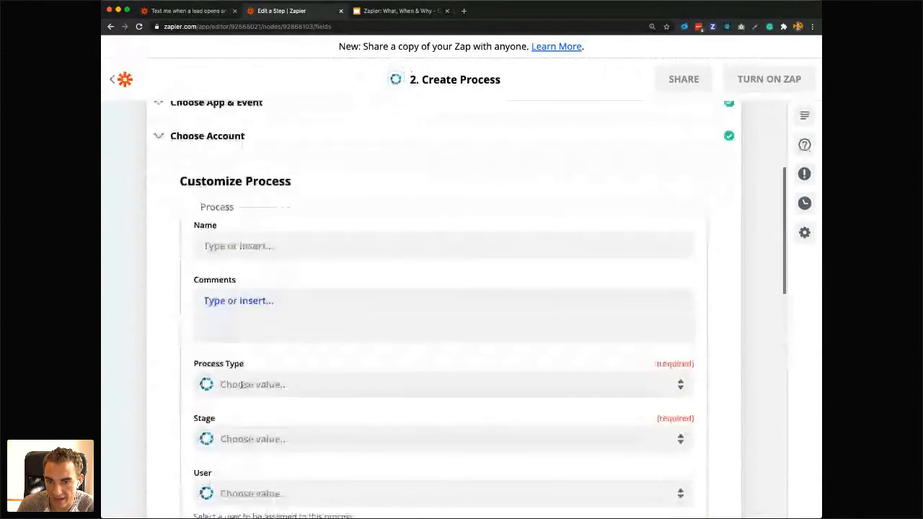
Set the Process Type of the Create Process action to Tenant Applications and look over the remaining fields.
left_click(242, 385)
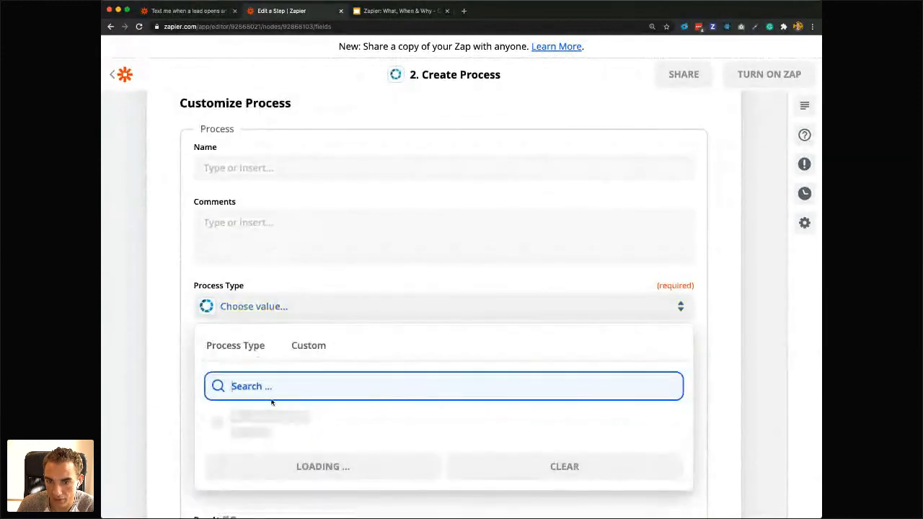
scroll(247, 423, "down", 2)
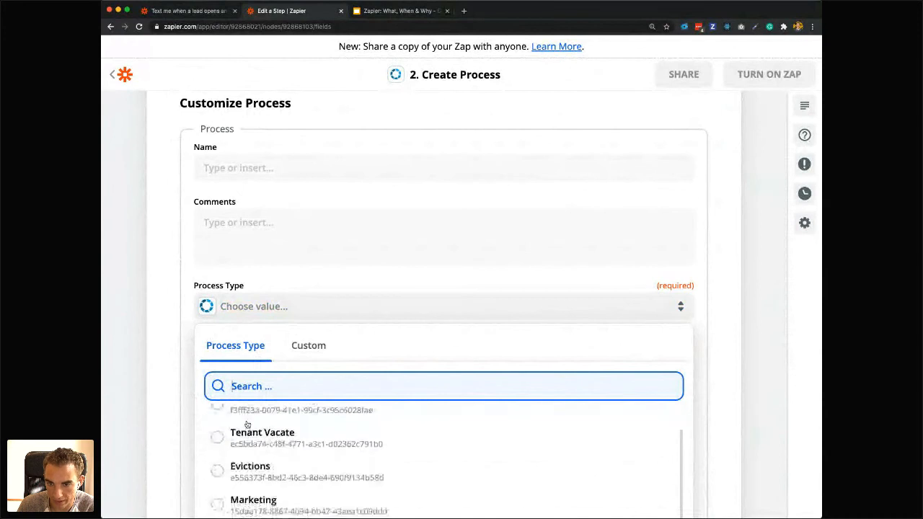
scroll(246, 447, "down", 2)
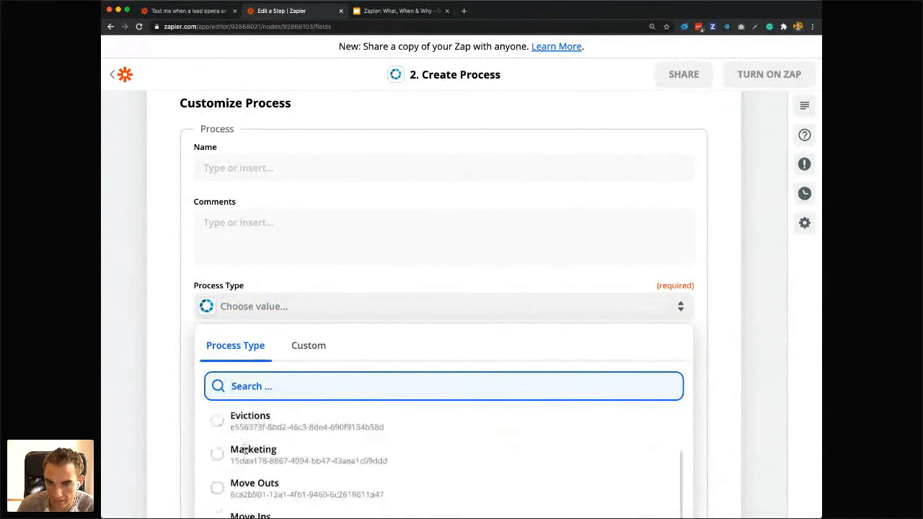
scroll(246, 451, "down", 2)
scroll(361, 356, "down", 2)
scroll(282, 439, "down", 1)
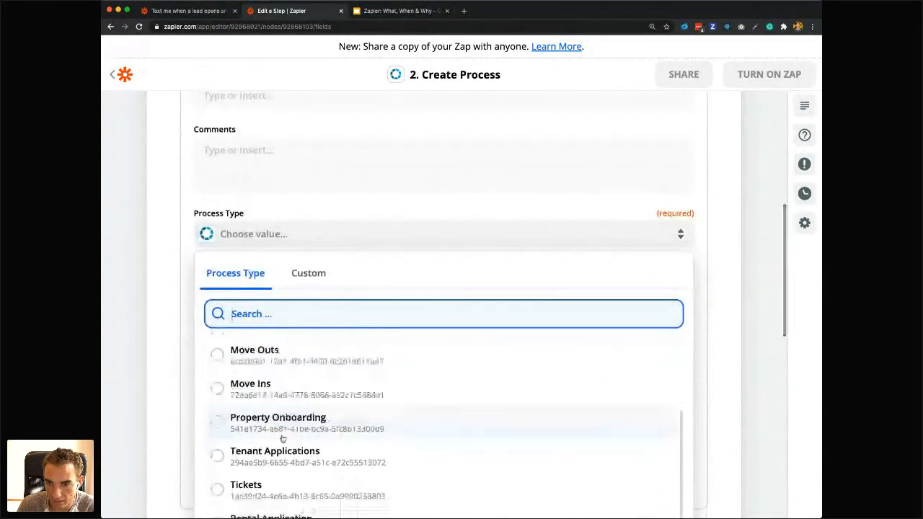
scroll(282, 438, "down", 1)
left_click(278, 432)
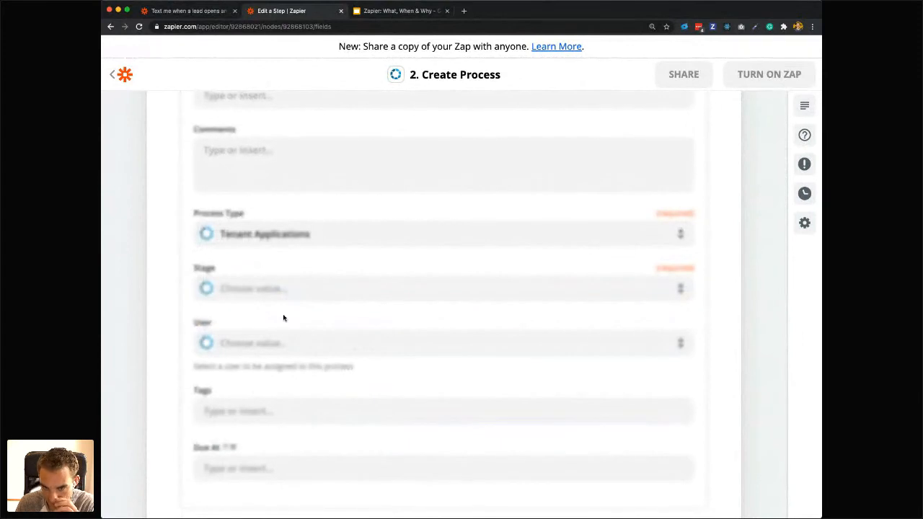
scroll(282, 318, "down", 2)
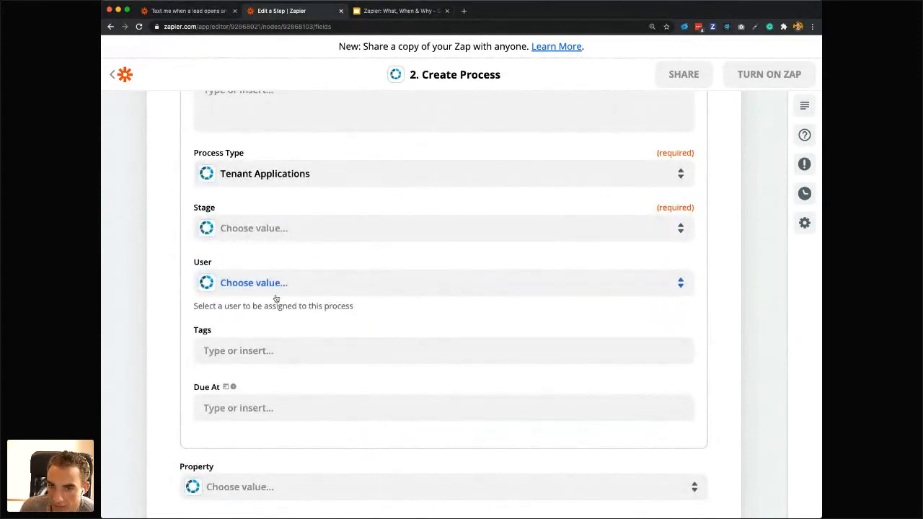
scroll(302, 340, "down", 2)
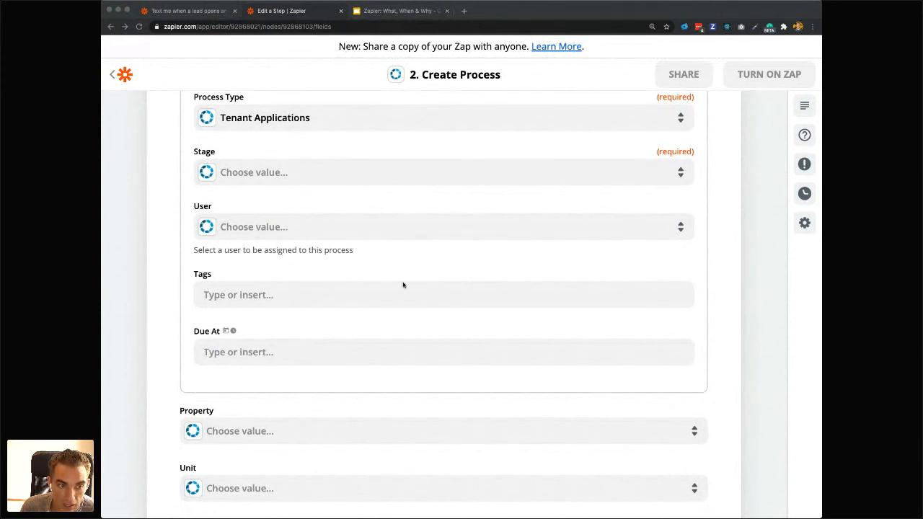
Leave the Email Parser Zap and start a new Zap triggered by New Spreadsheet Row in Google Sheets.
scroll(402, 285, "up", 5)
scroll(403, 285, "up", 8)
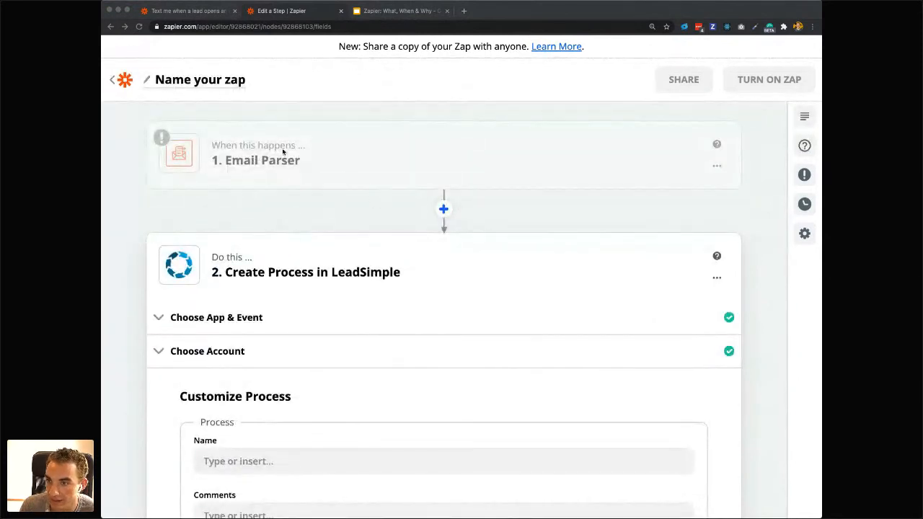
left_click(115, 81)
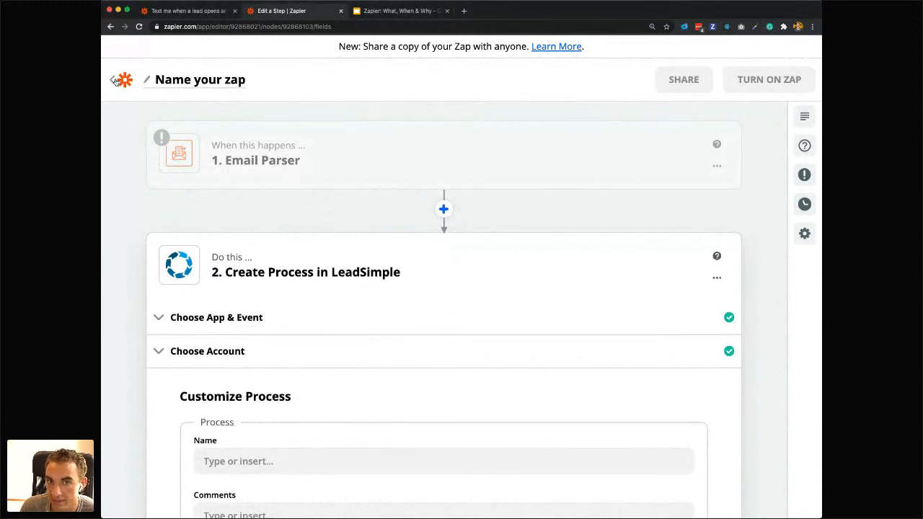
left_click(581, 209)
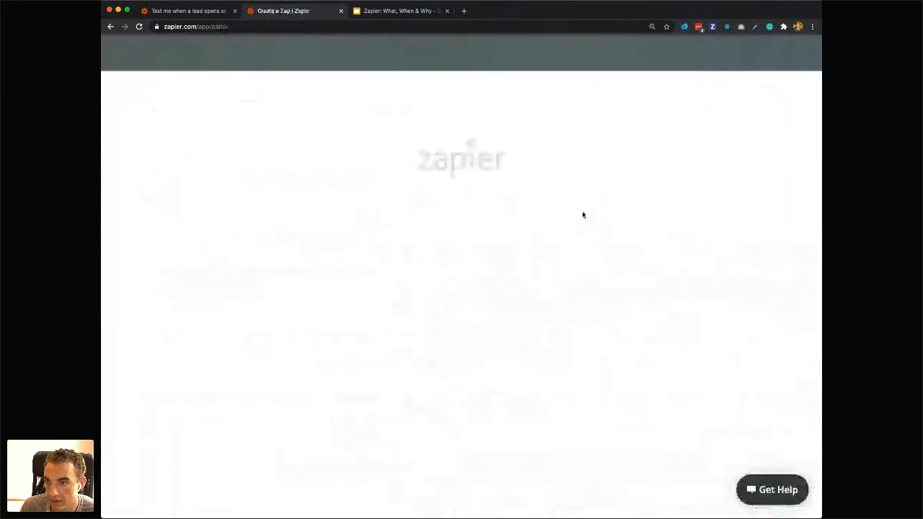
type("google")
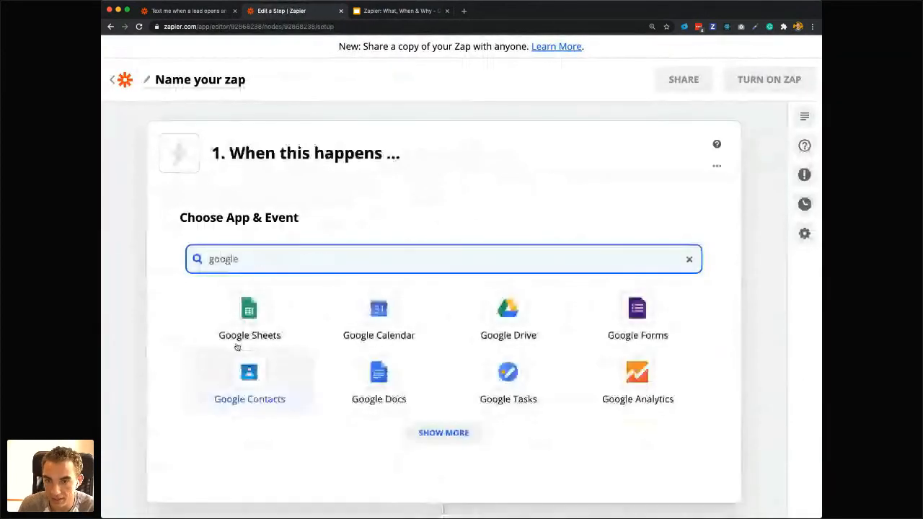
left_click(239, 342)
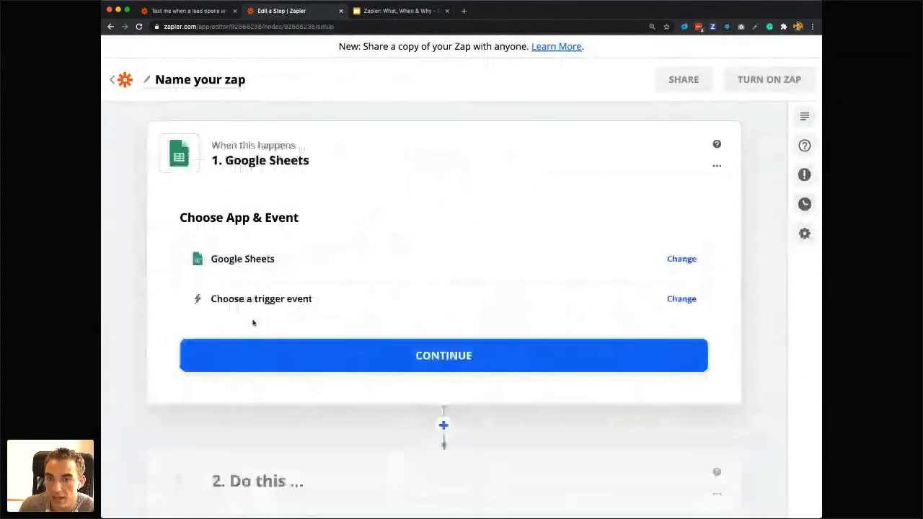
left_click(254, 312)
left_click(262, 315)
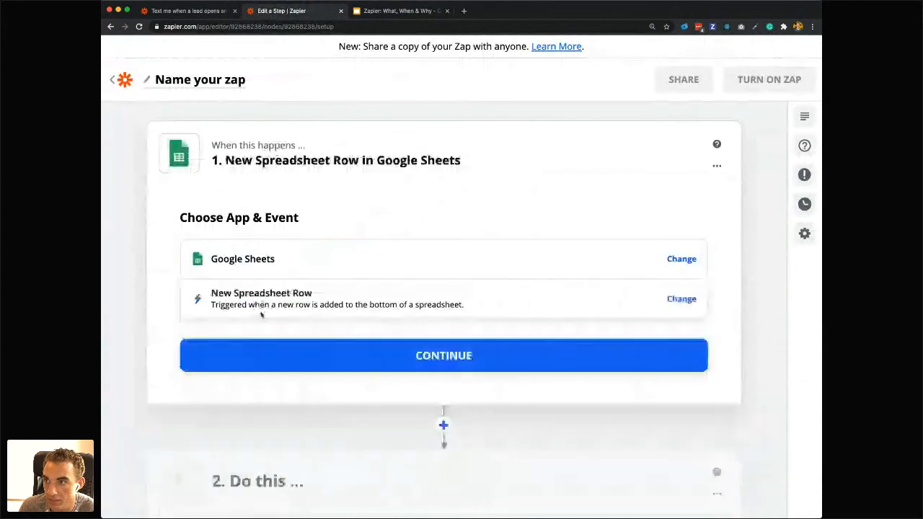
left_click(295, 358)
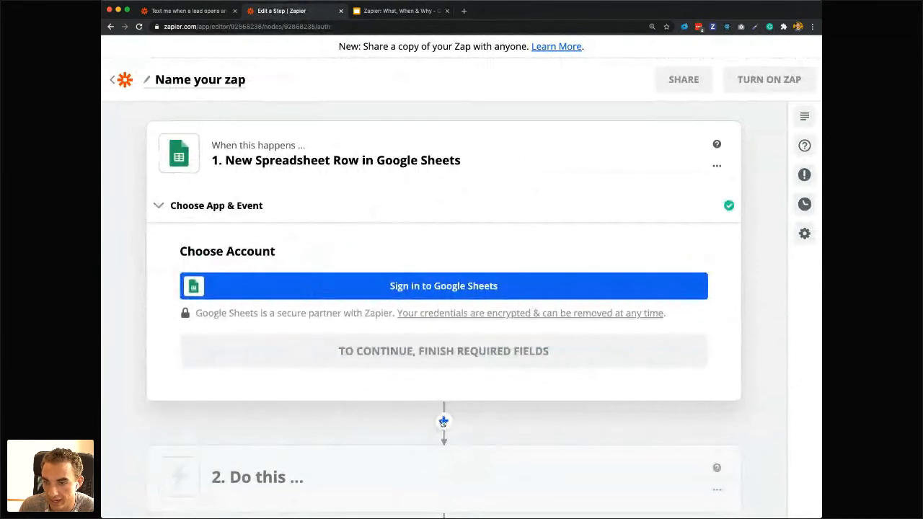
Search the apps for "lead" and add LeadSimple as the action following the Google Sheets trigger.
left_click(238, 477)
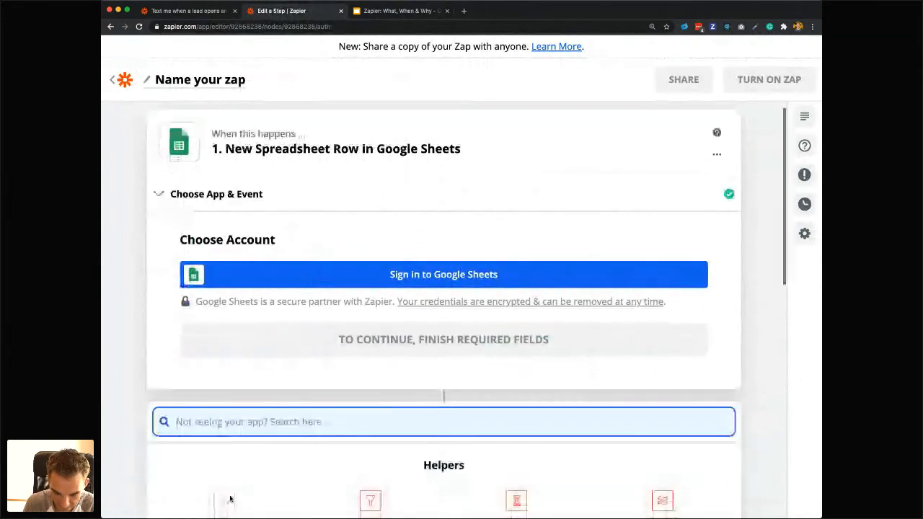
scroll(230, 497, "down", 2)
type("lead")
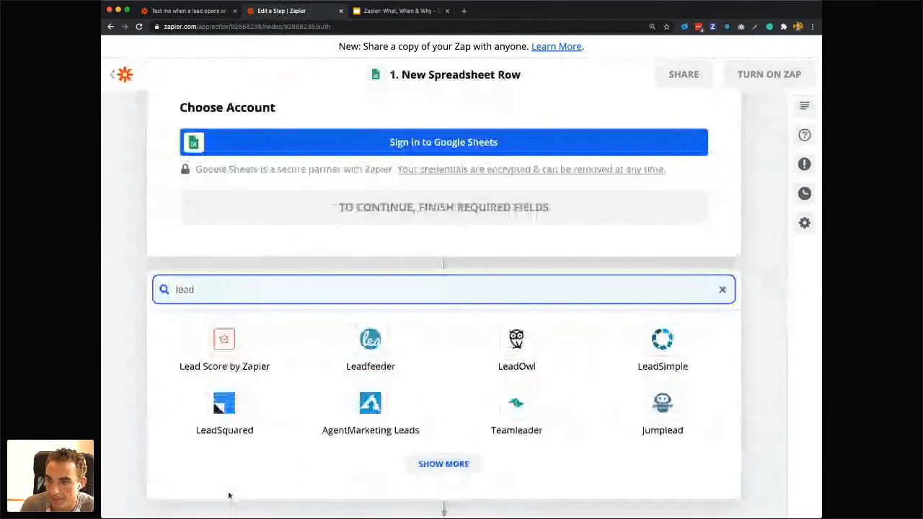
key("Return")
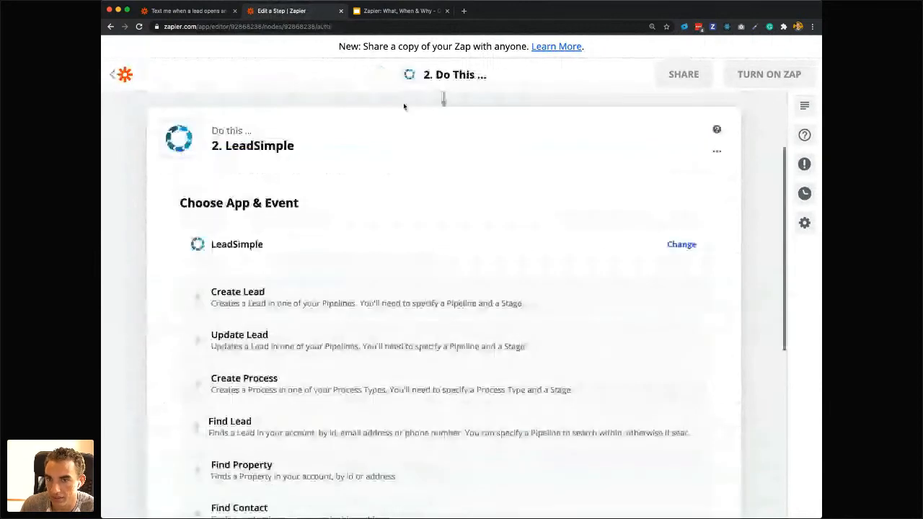
Set the LeadSimple action to Create Lead using the LeadSimple (New) (1.0.9) account and look over the lead fields.
scroll(375, 137, "up", 3)
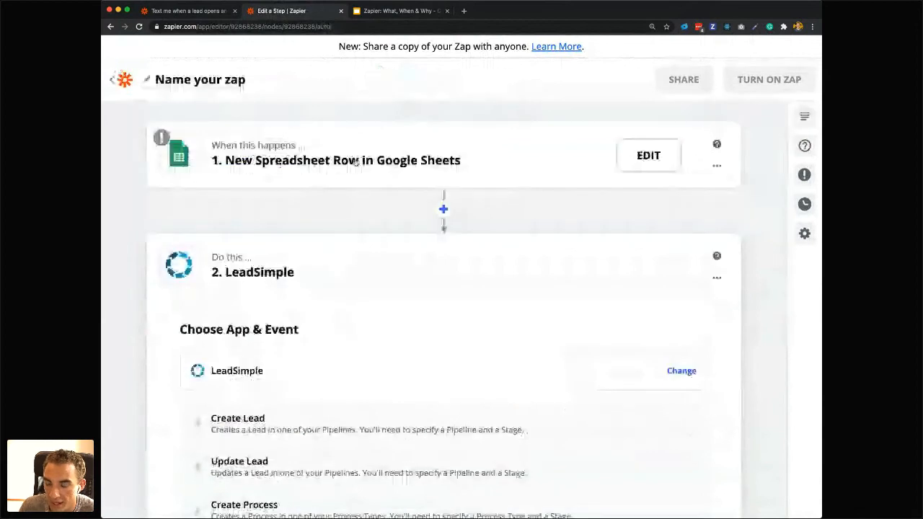
scroll(350, 333, "down", 3)
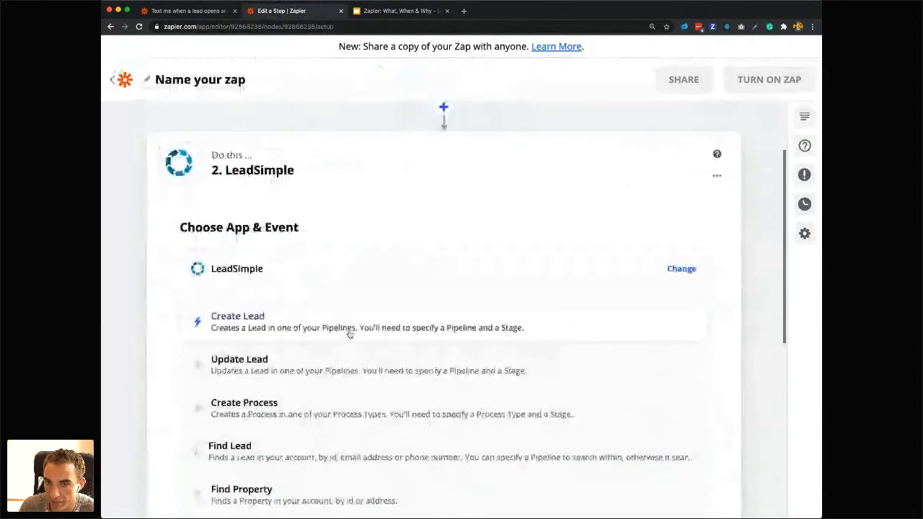
left_click(350, 330)
left_click(223, 309)
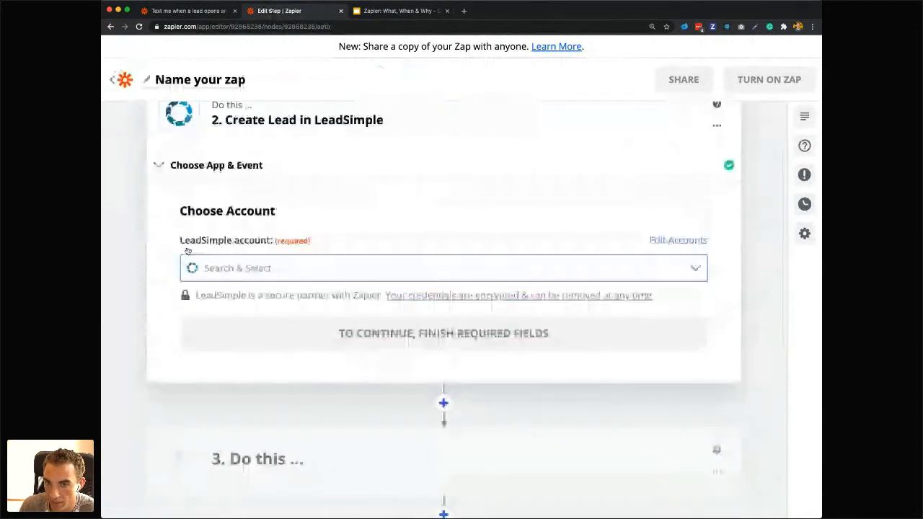
left_click(192, 265)
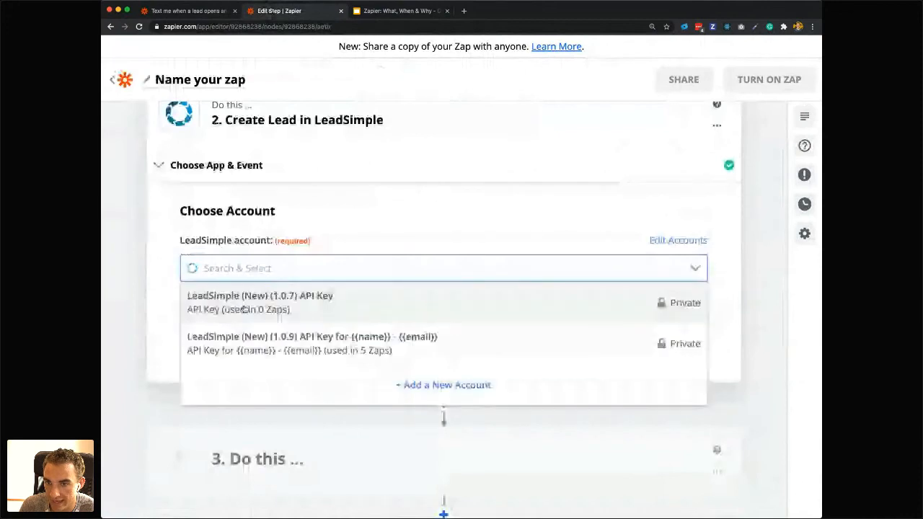
left_click(253, 348)
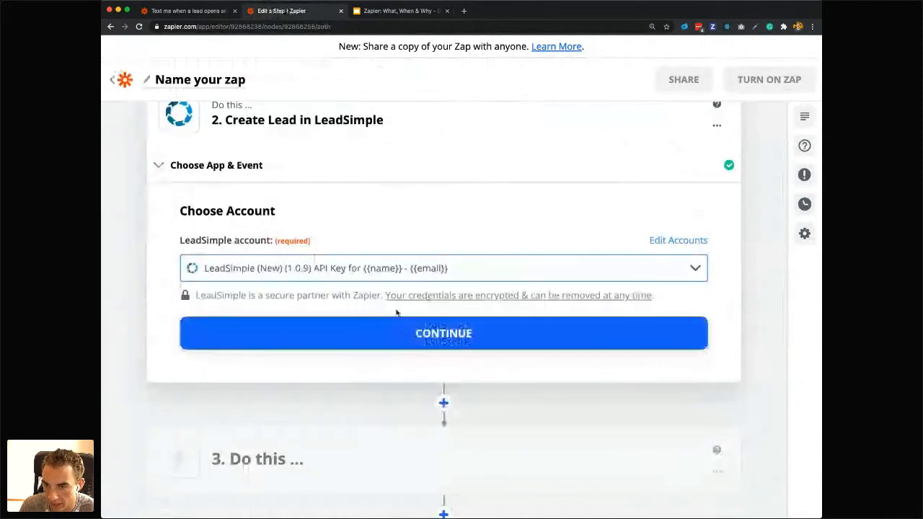
left_click(351, 337)
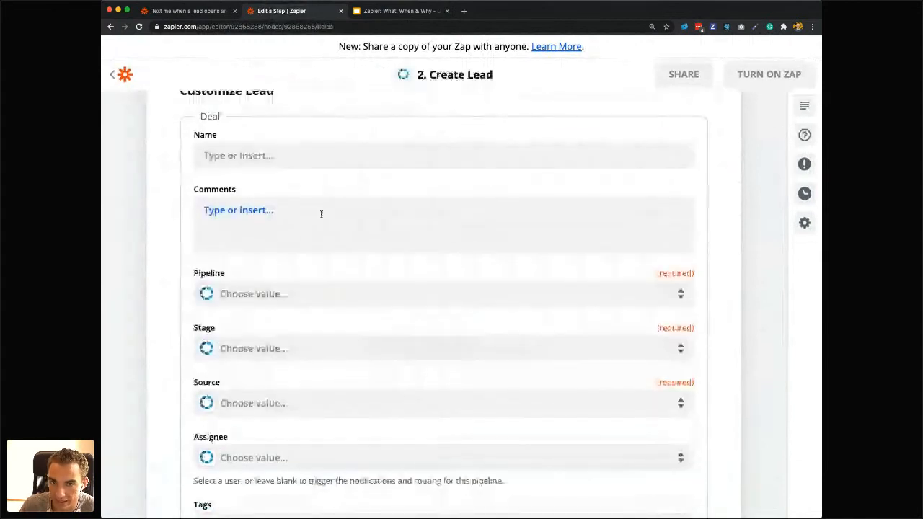
scroll(320, 213, "up", 5)
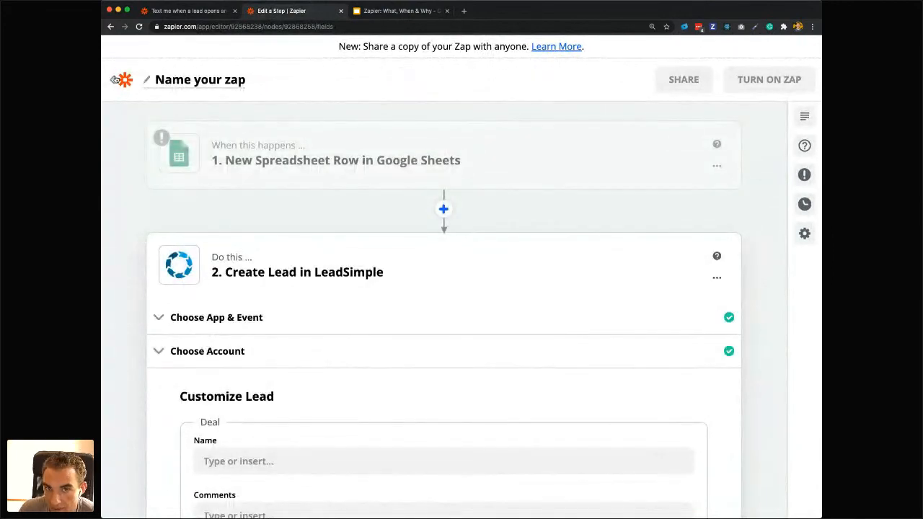
Leave the Google Sheets Zap and start a new Zap triggered by New Lead in Facebook Lead Ads.
left_click(115, 79)
left_click(555, 206)
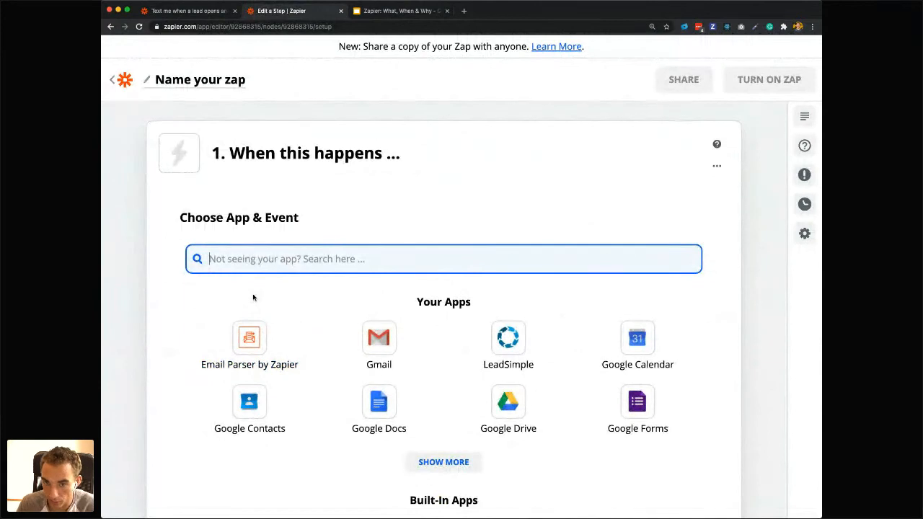
type("faceb")
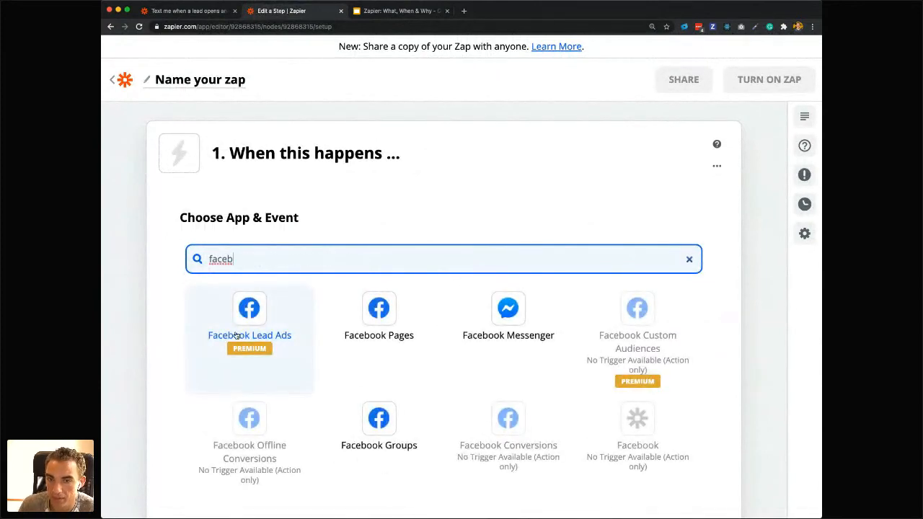
left_click(288, 336)
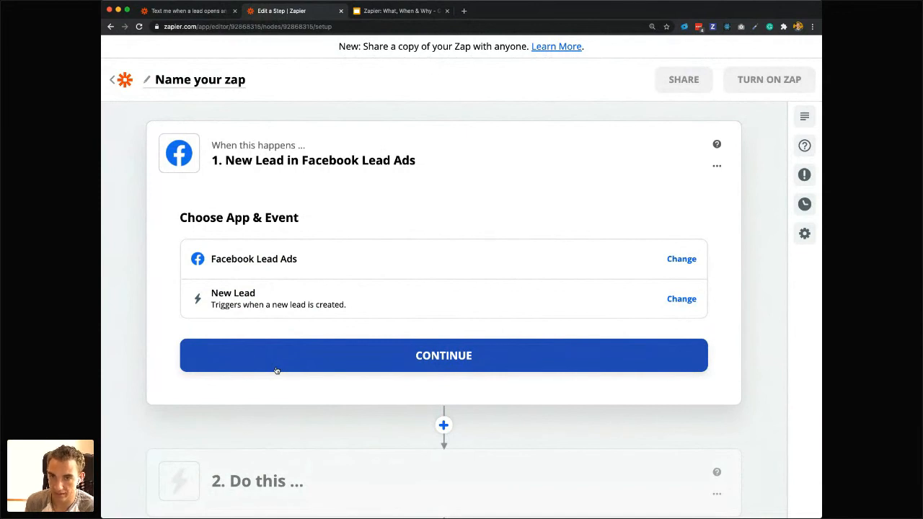
left_click(277, 369)
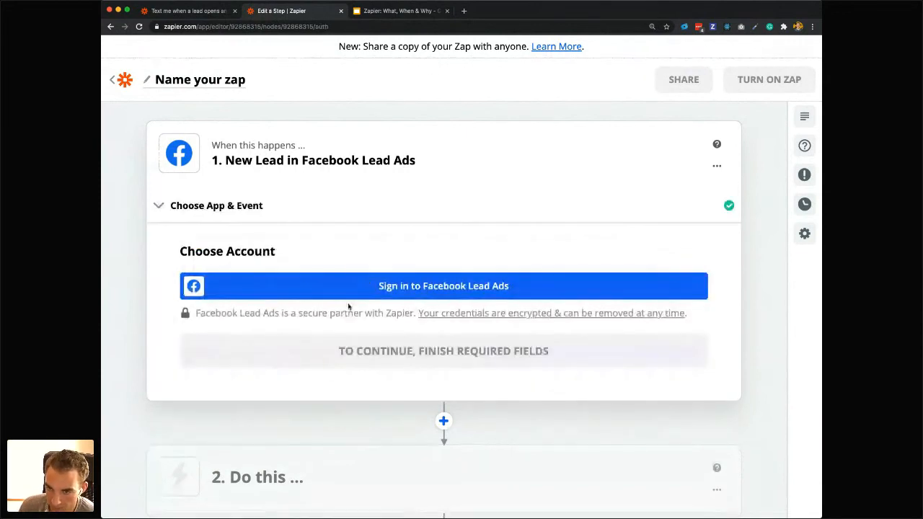
Search the apps for "lead" and add a LeadSimple Create Lead action after the Facebook Lead Ads trigger.
scroll(463, 288, "down", 3)
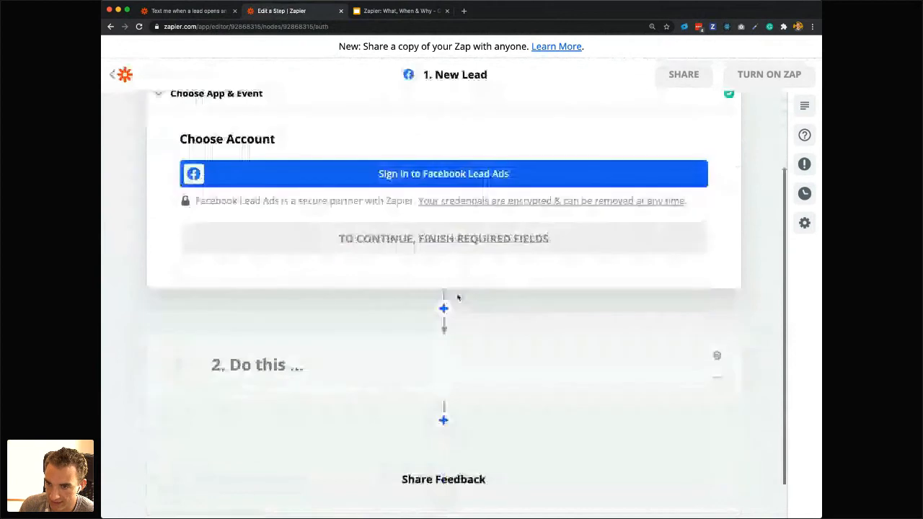
left_click(444, 310)
scroll(274, 492, "down", 4)
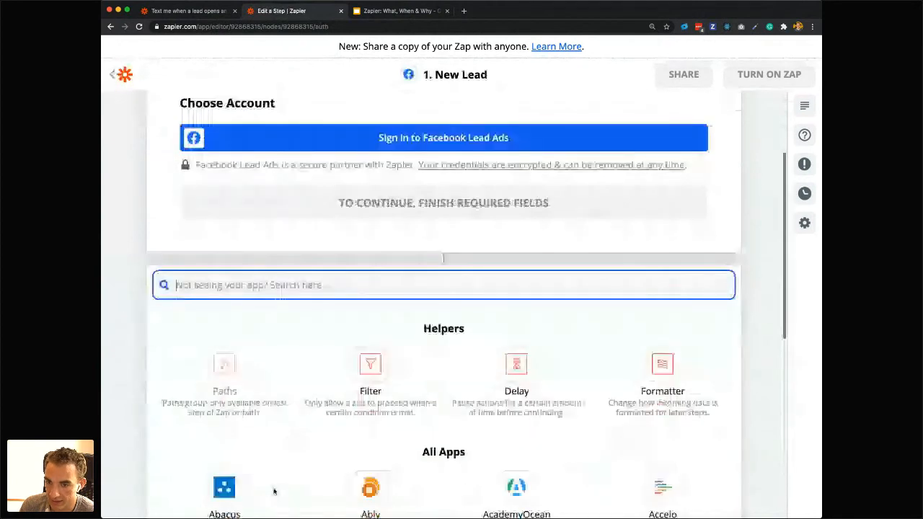
type("lead")
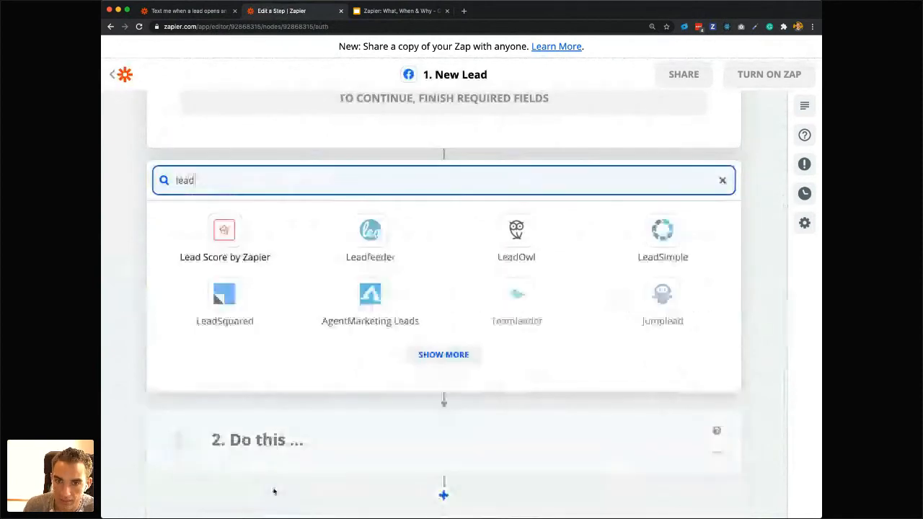
left_click(662, 238)
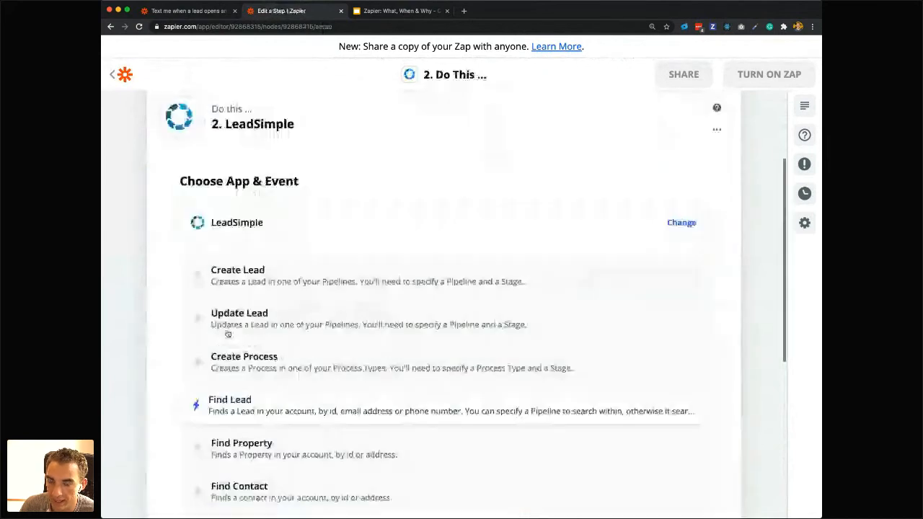
left_click(255, 305)
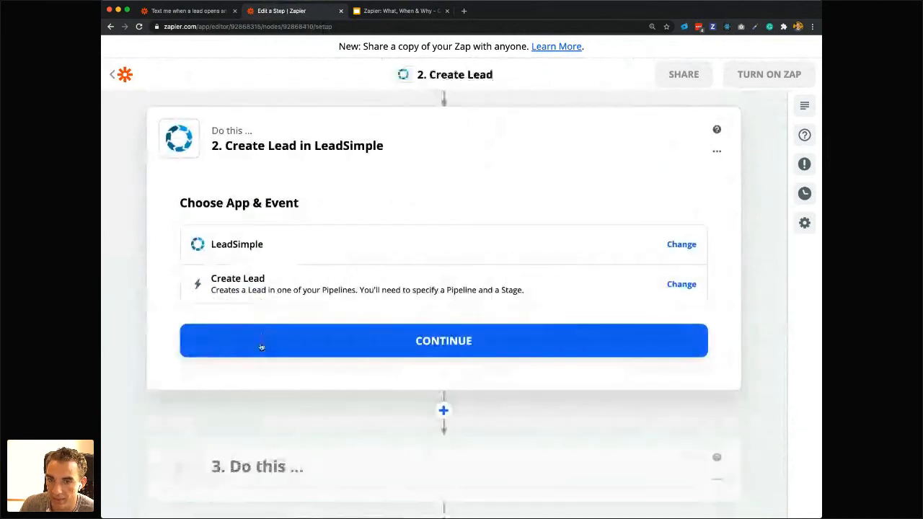
left_click(262, 340)
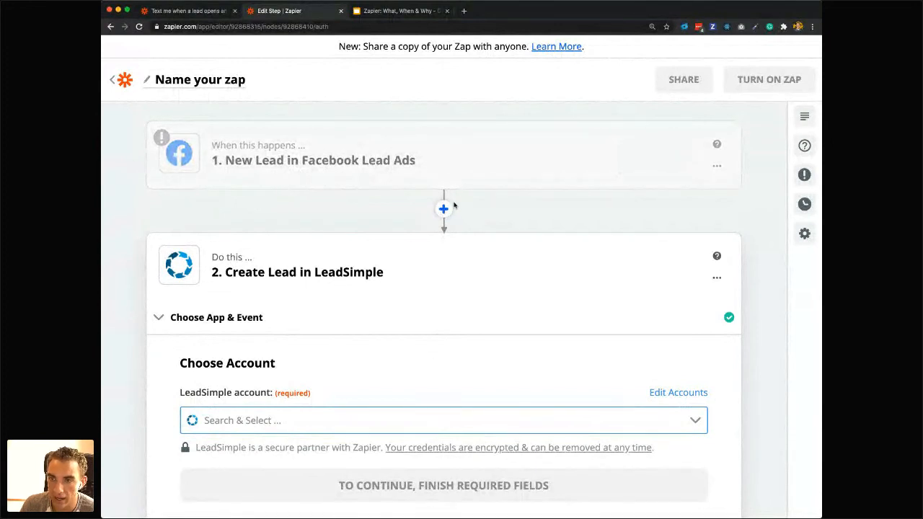
Insert a Filter step between the Facebook trigger and the Create Lead action and review its conditions within the Zap sequence.
left_click(446, 209)
left_click(345, 330)
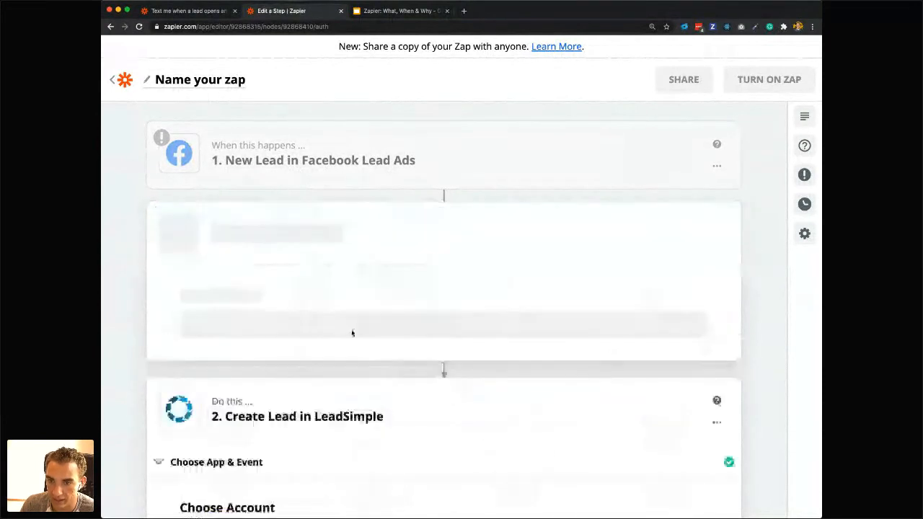
scroll(346, 163, "up", 2)
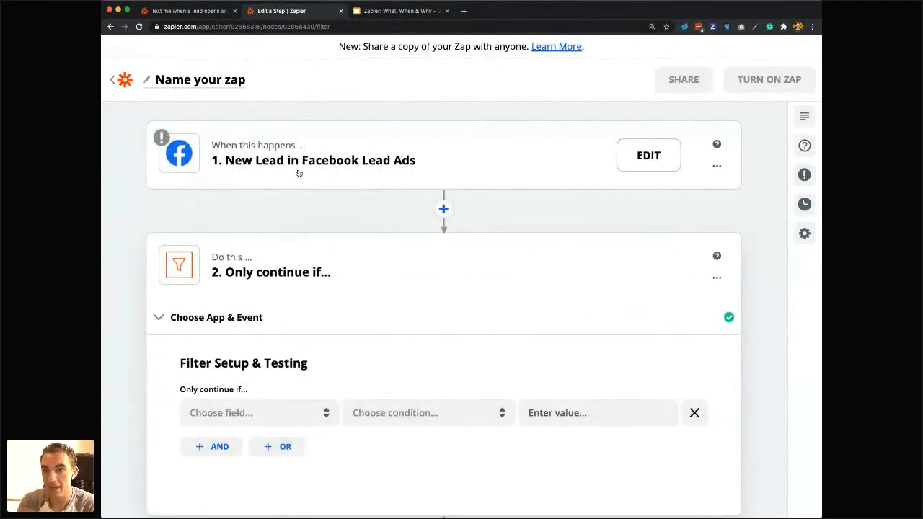
scroll(330, 324, "down", 2)
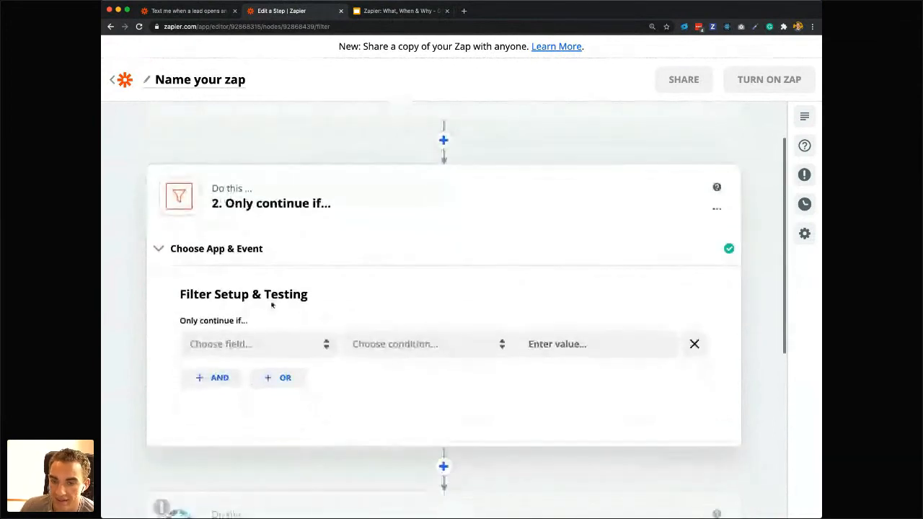
scroll(286, 394, "down", 5)
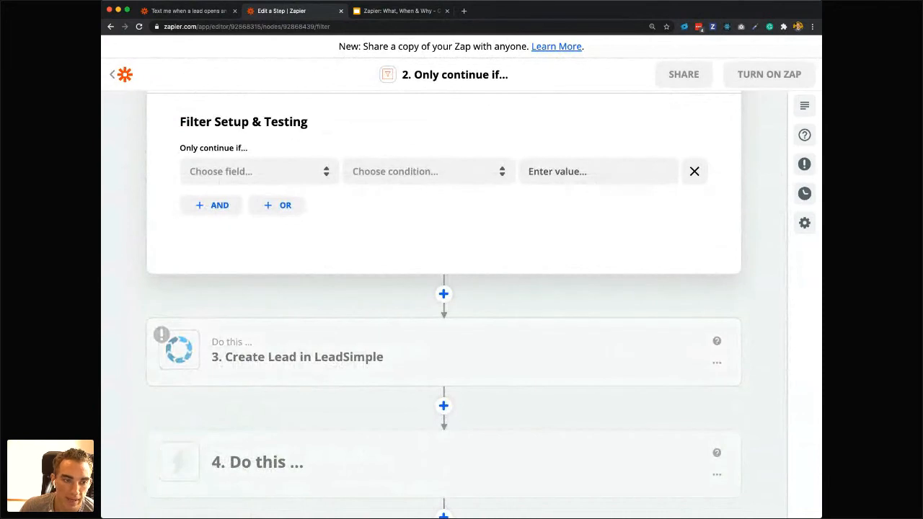
scroll(342, 243, "up", 7)
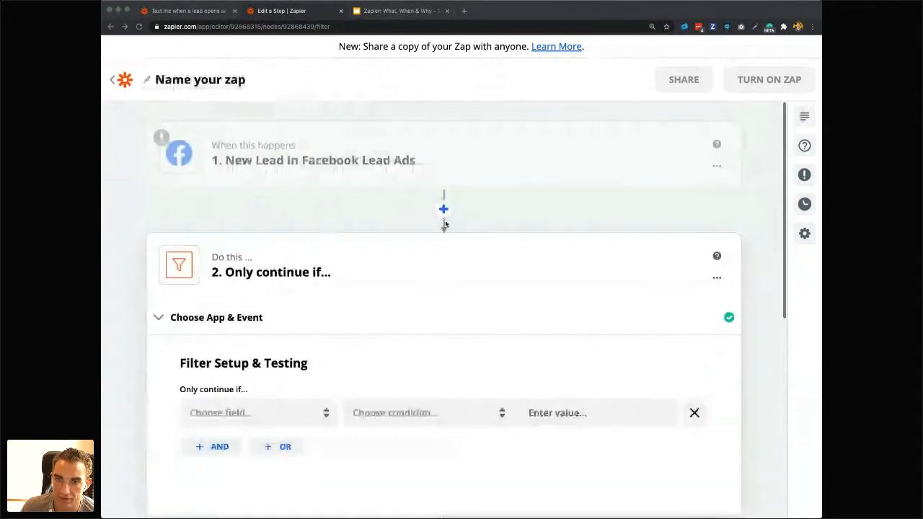
scroll(377, 314, "down", 4)
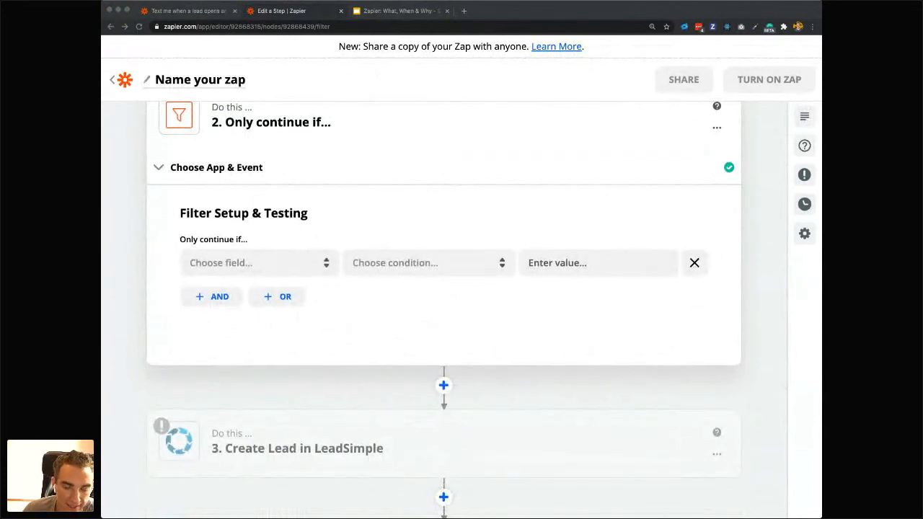
left_click(373, 315)
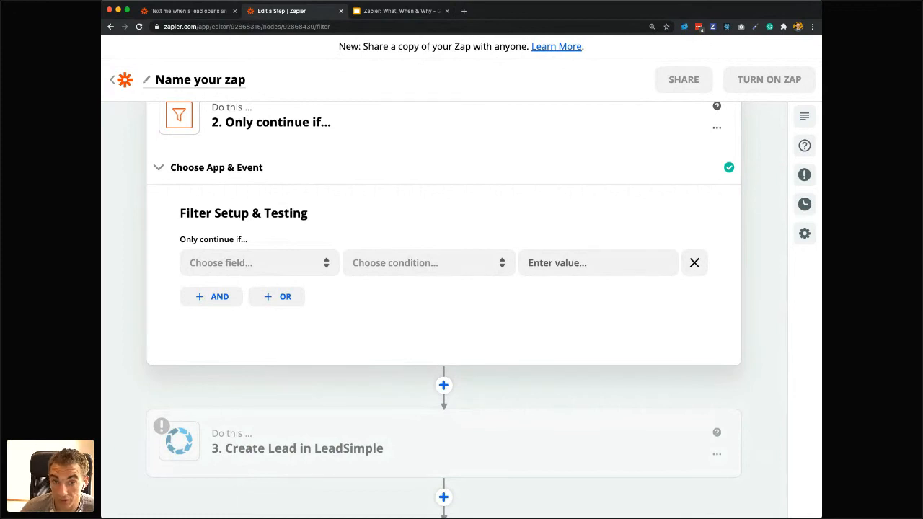
Leave the Facebook Zap and start a new Zap triggered by Lead Changes Stage in LeadSimple.
scroll(334, 313, "up", 3)
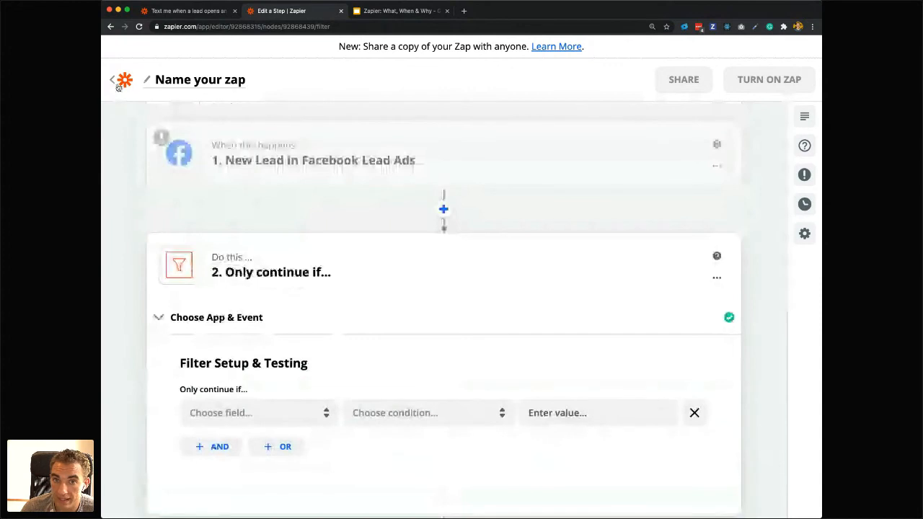
left_click(118, 85)
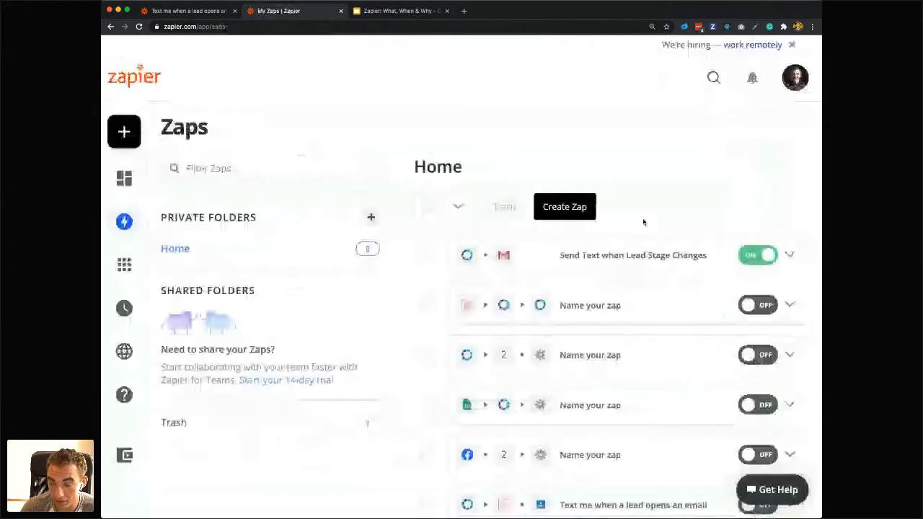
left_click(571, 207)
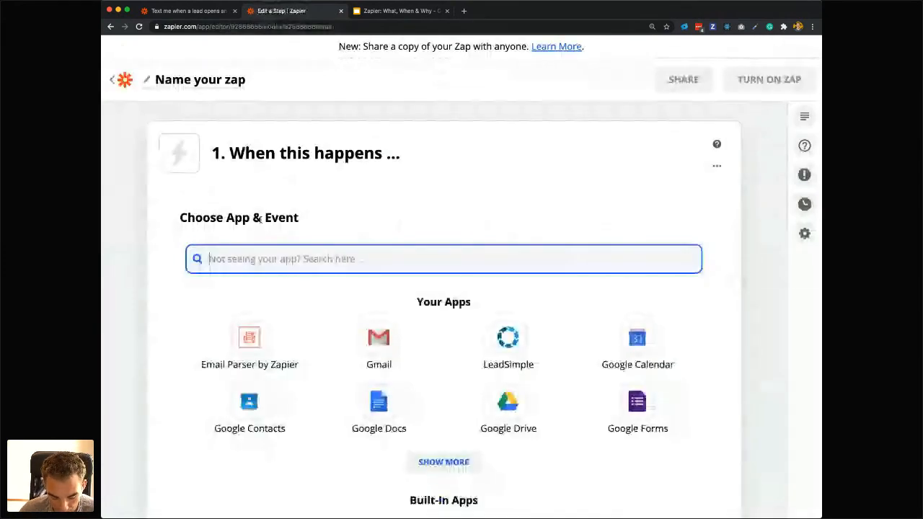
type("lead")
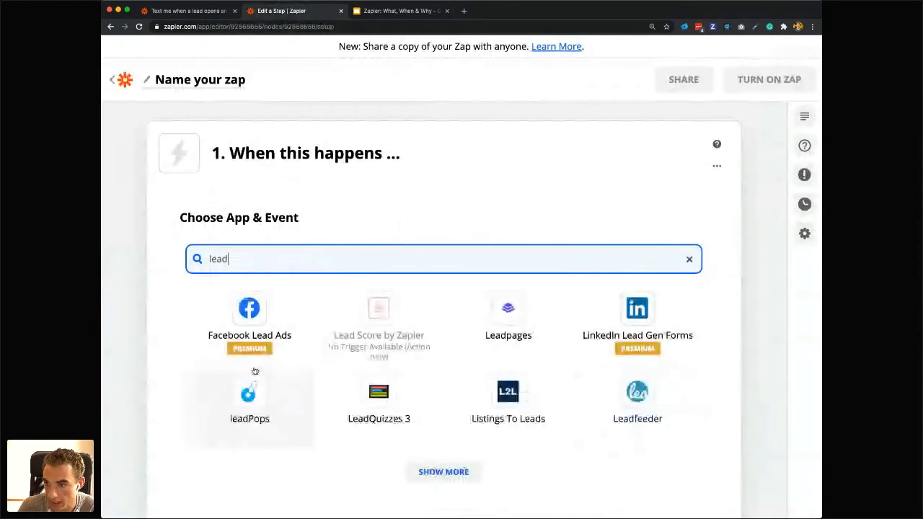
type("sim")
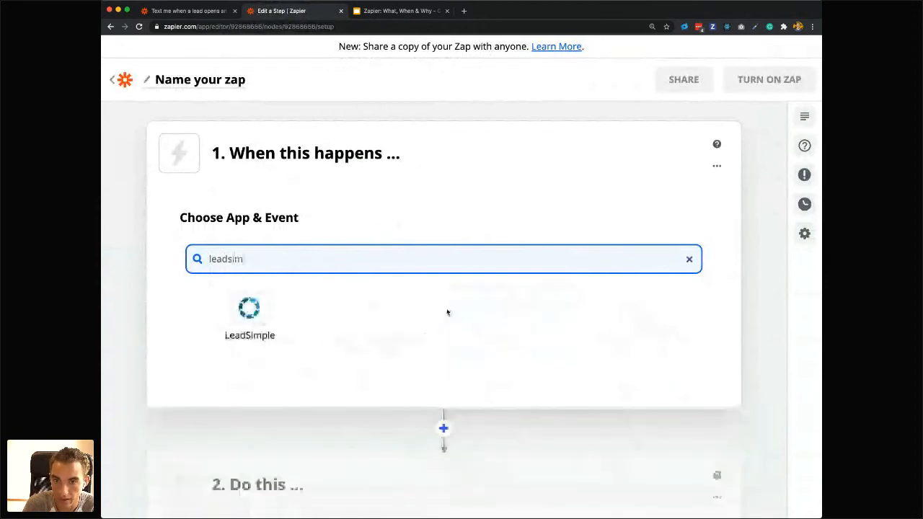
left_click(268, 330)
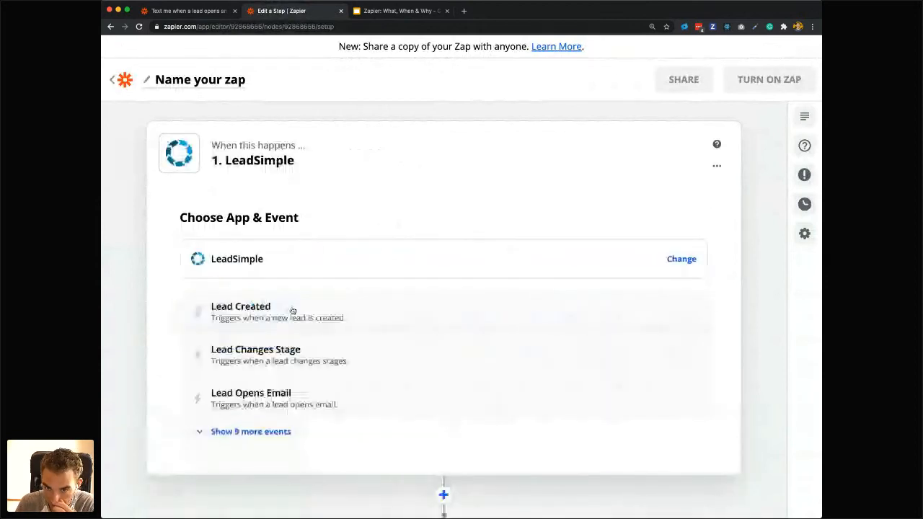
left_click(274, 362)
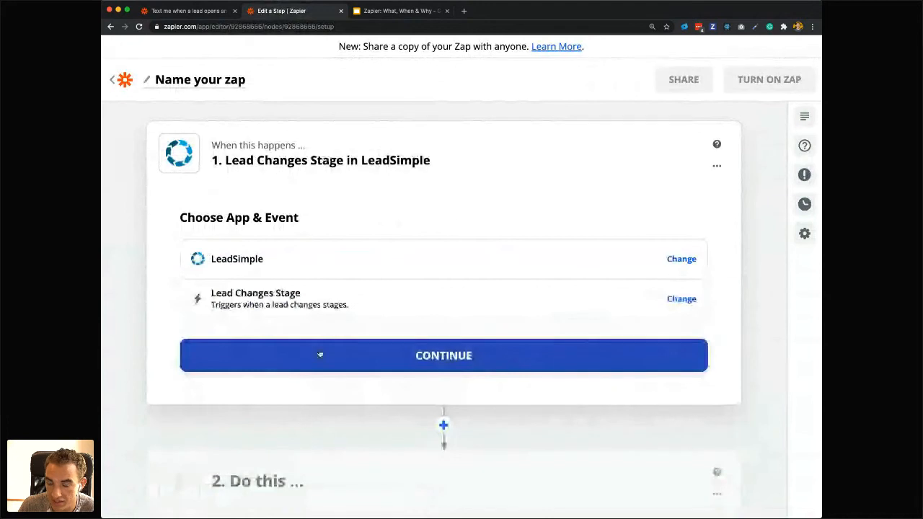
Connect the LeadSimple (New) (1.0.9) account to the Lead Changes Stage trigger and test the trigger.
left_click(322, 354)
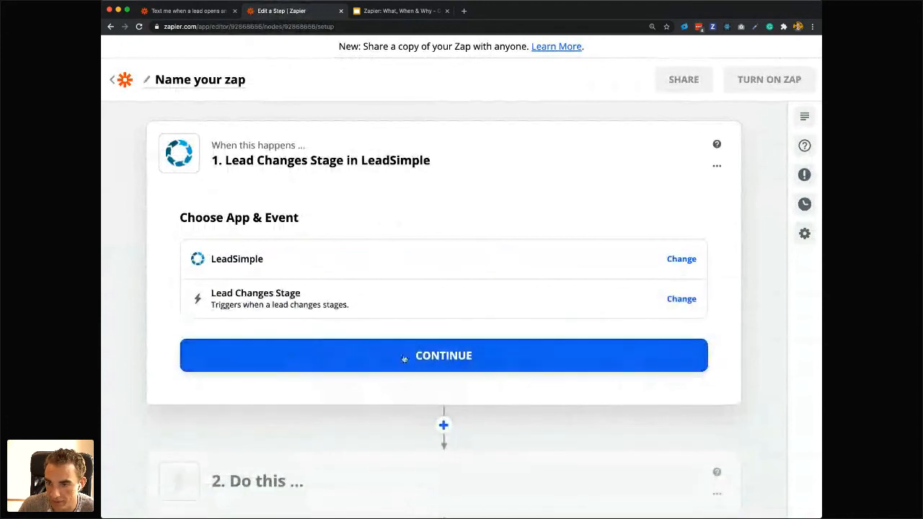
left_click(258, 377)
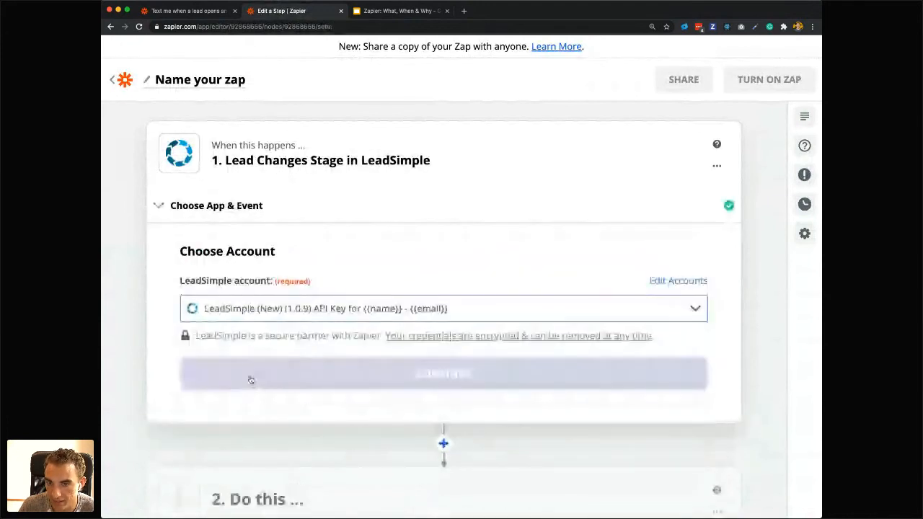
left_click(294, 377)
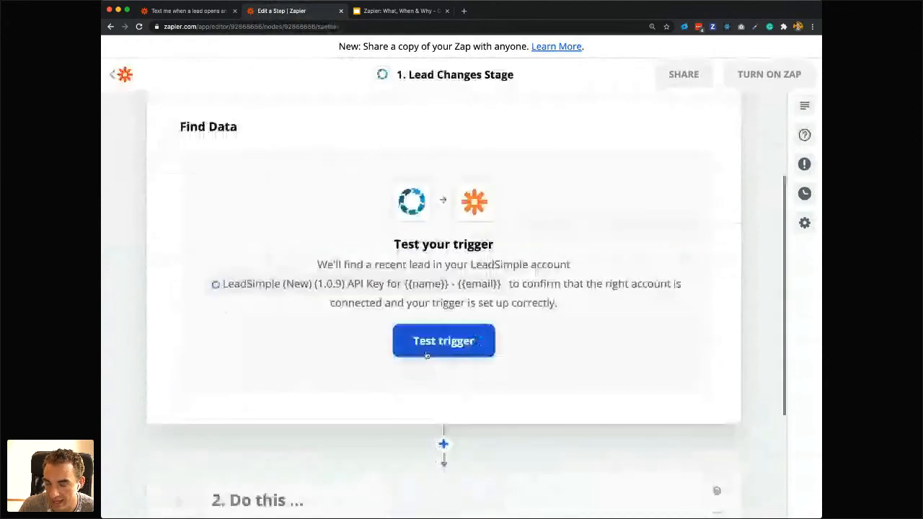
left_click(426, 355)
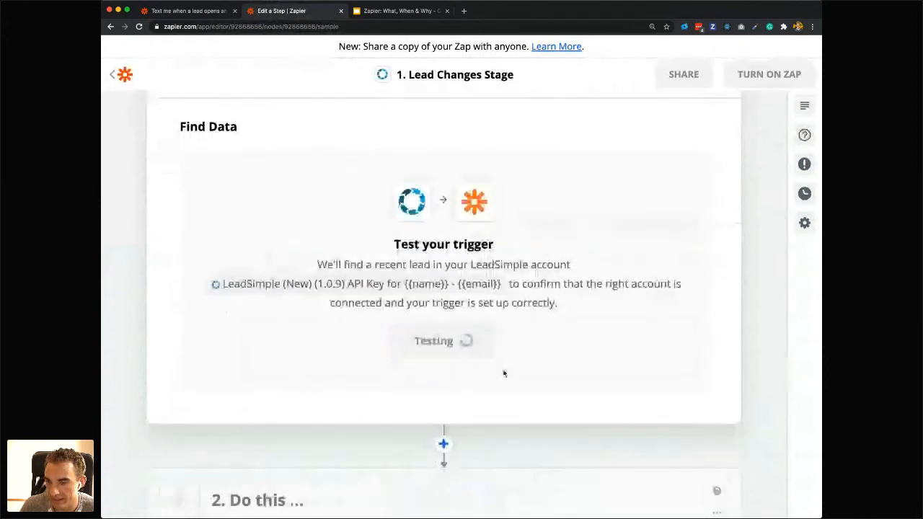
Select Lead A as the sample record for the Lead Changes Stage trigger and continue to the action step.
scroll(461, 332, "down", 1)
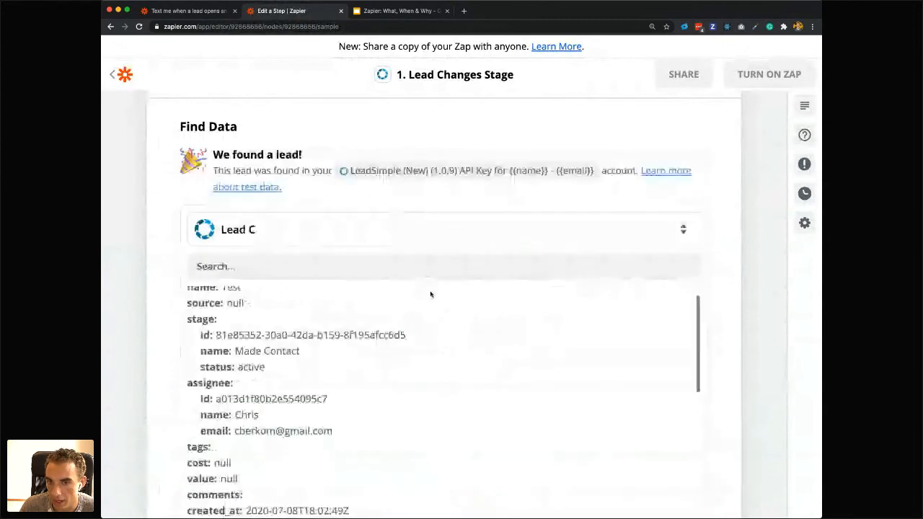
left_click(433, 229)
left_click(230, 371)
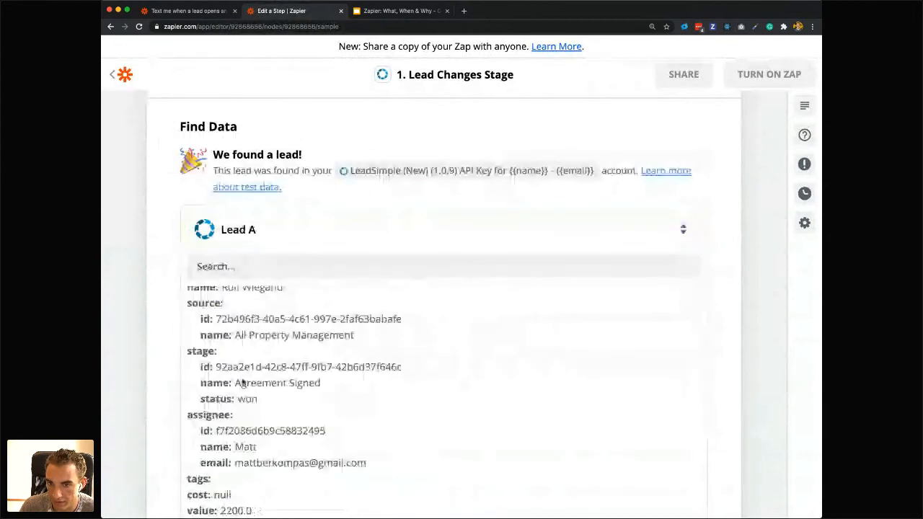
scroll(243, 383, "down", 3)
scroll(351, 292, "down", 5)
left_click(439, 242)
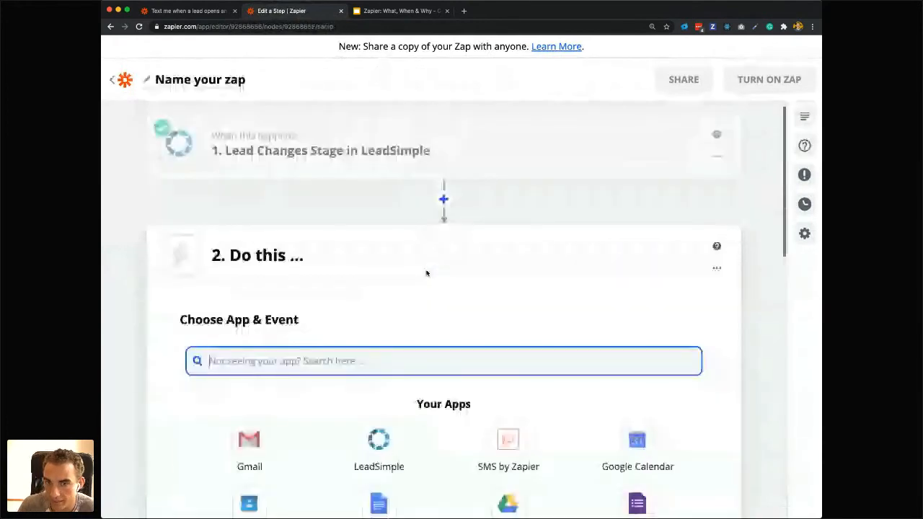
Search the apps for "Lob" and choose Lob as the app for the action step.
type("l")
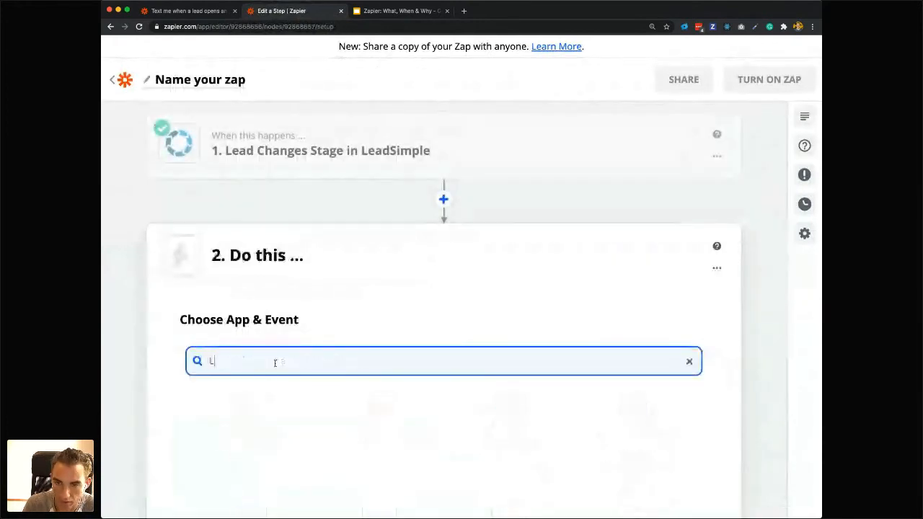
type("ov")
key("BackSpace")
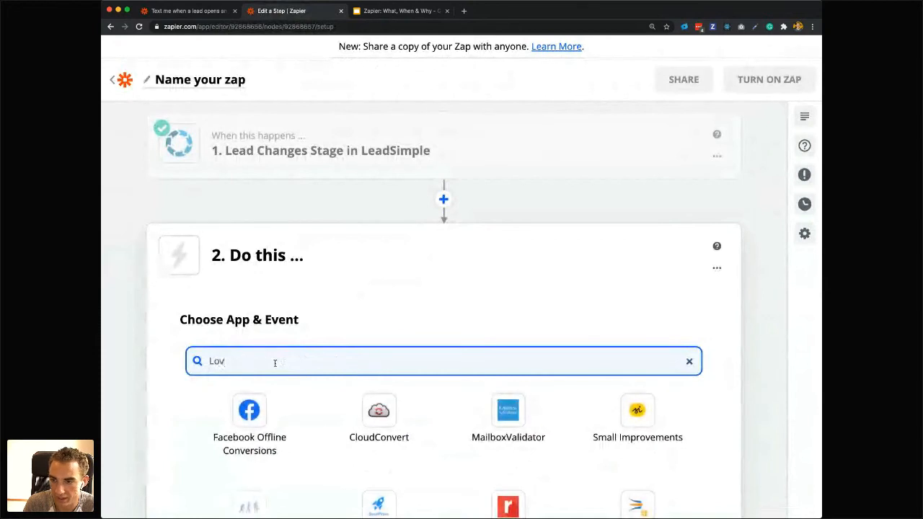
type("b")
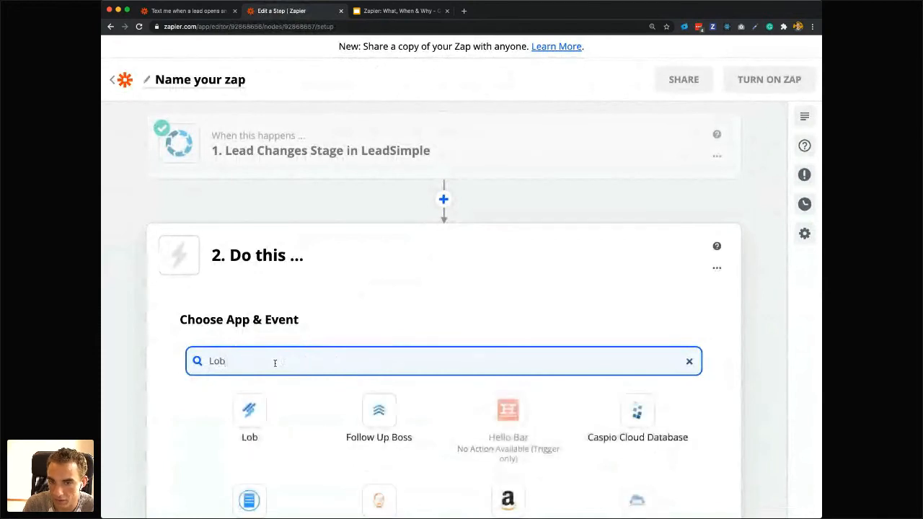
left_click(252, 431)
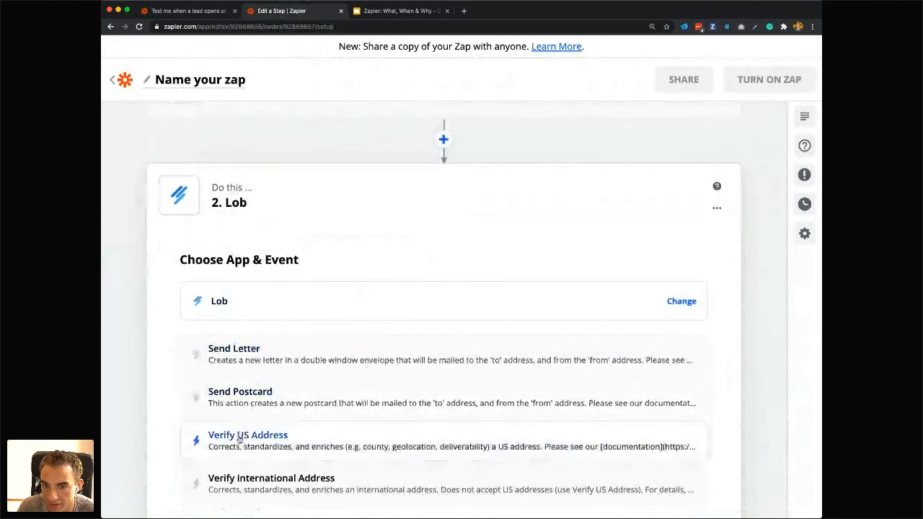
Examine the action events offered by Lob and how the action follows the Lead Changes Stage trigger.
scroll(241, 446, "down", 1)
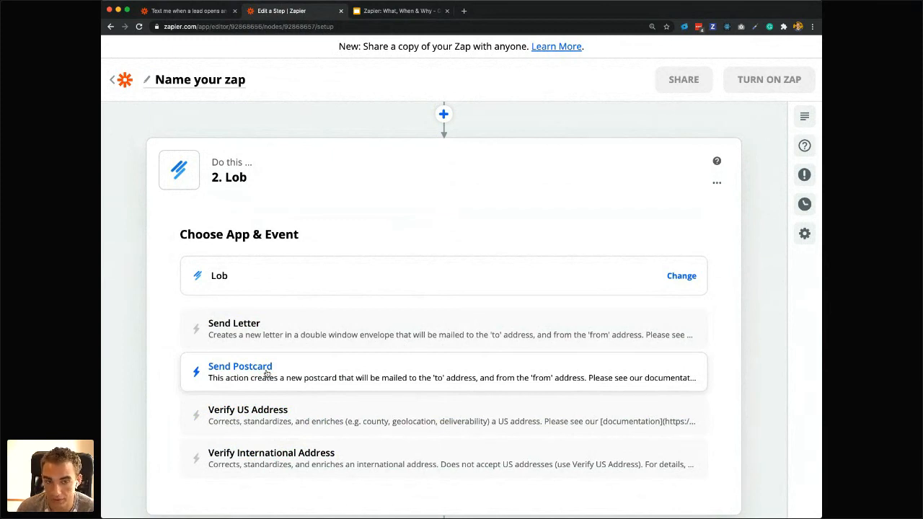
key("super+Tab")
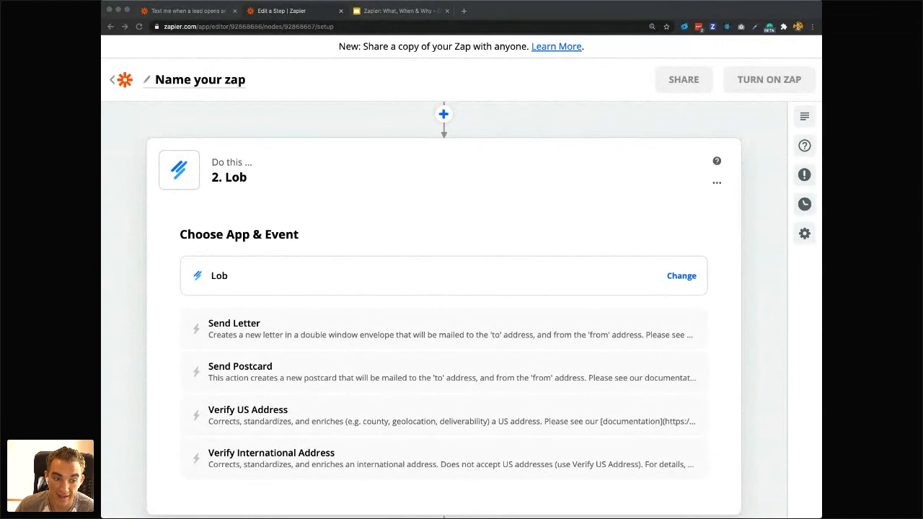
left_click(437, 251)
scroll(437, 251, "up", 2)
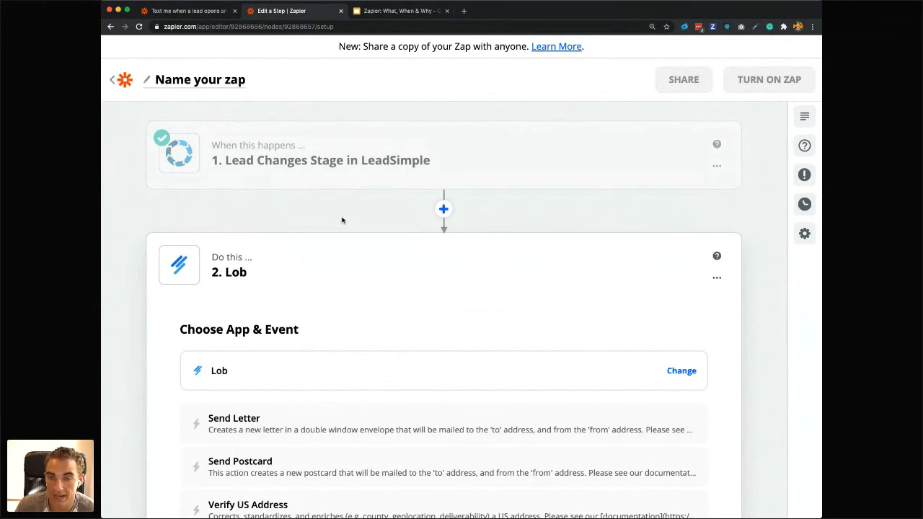
scroll(412, 340, "down", 2)
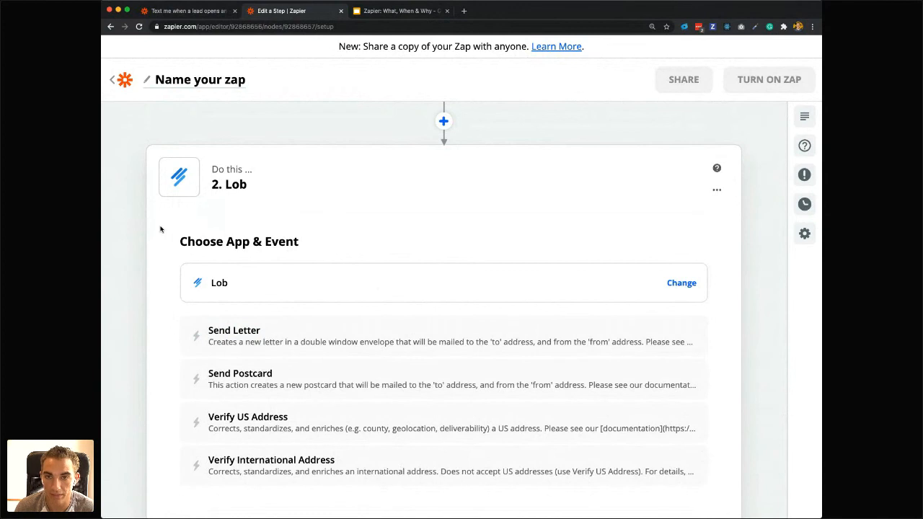
scroll(160, 229, "up", 1)
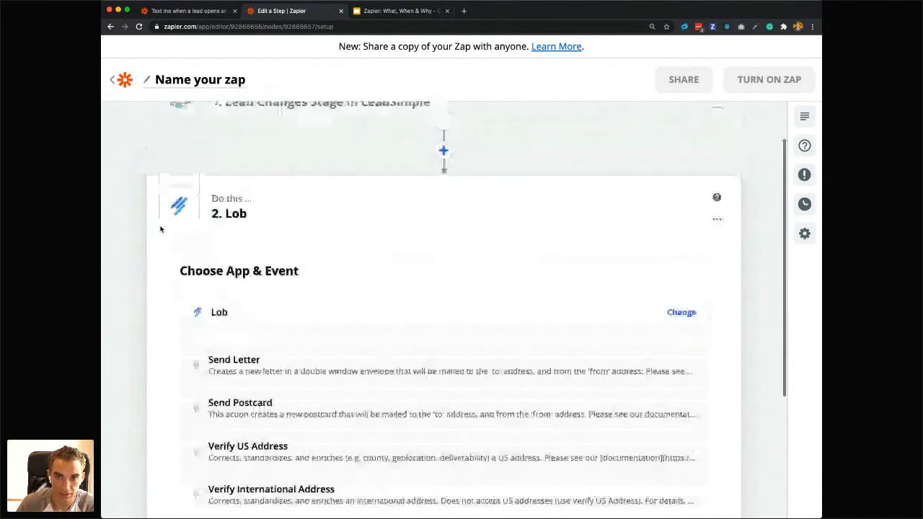
scroll(160, 230, "up", 2)
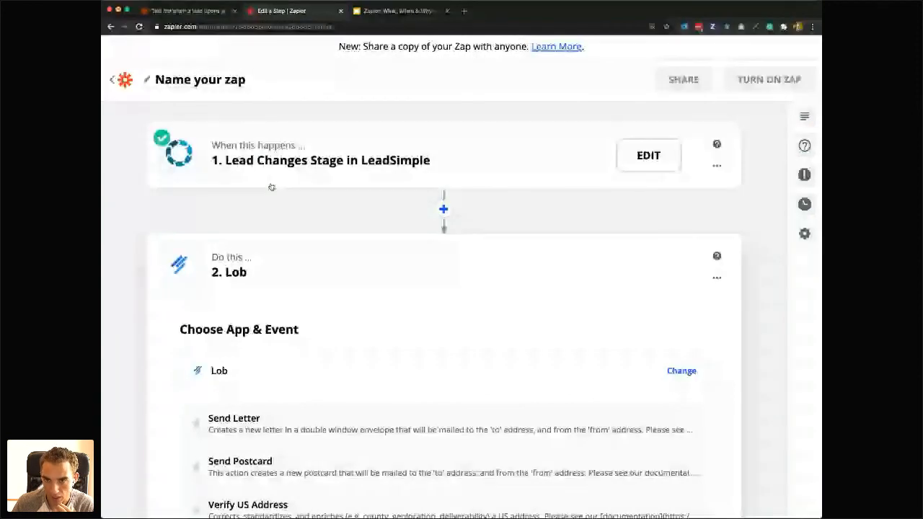
scroll(269, 229, "down", 1)
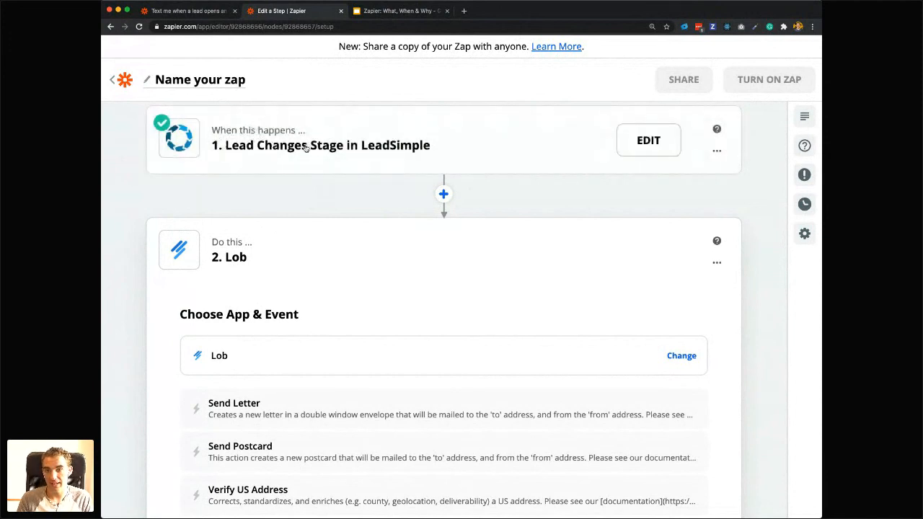
Insert a Filter step between the Lead Changes Stage trigger and the Lob action.
left_click(443, 193)
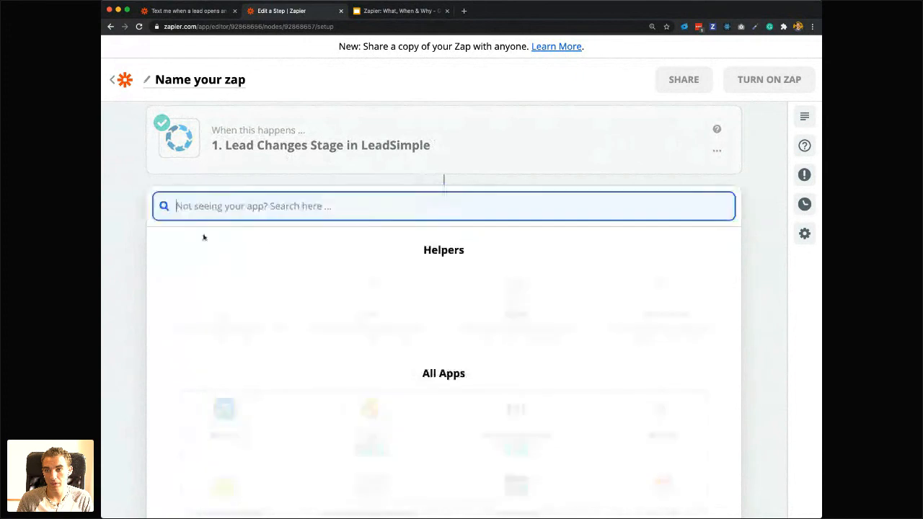
left_click(372, 306)
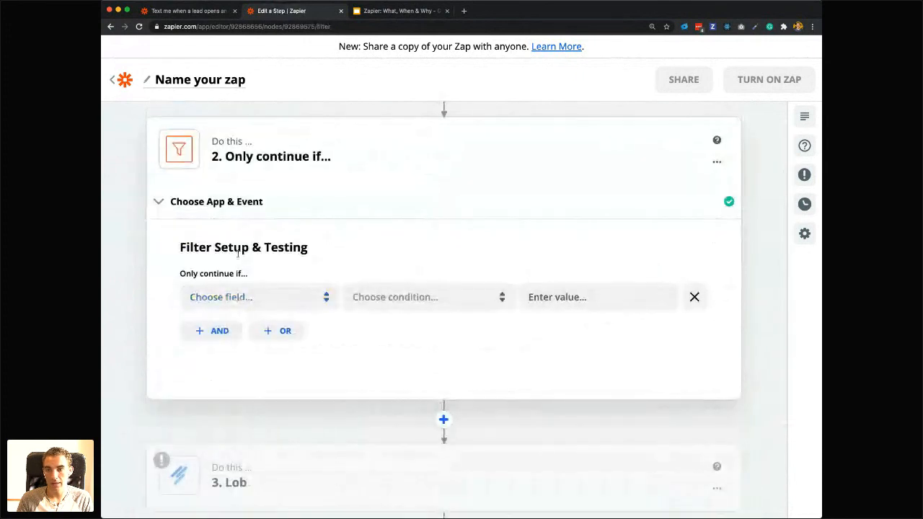
scroll(281, 176, "up", 3)
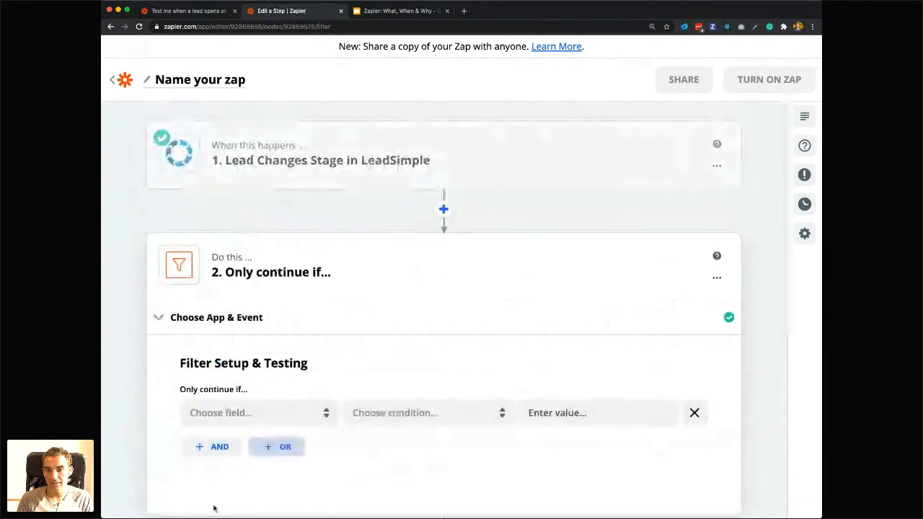
Set the filter to continue only if Assignee Name (Text) Contains the assignee's first name, and test it against the sample data.
left_click(218, 418)
scroll(220, 433, "down", 3)
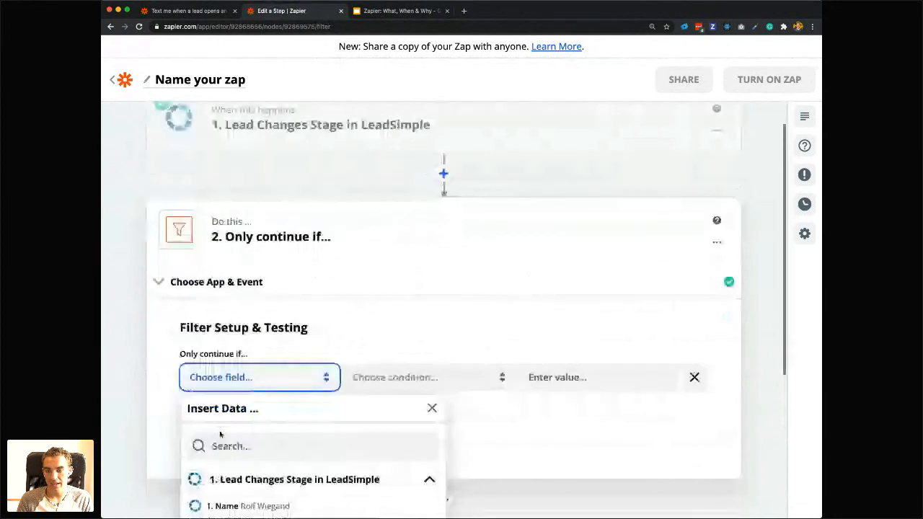
left_click(228, 375)
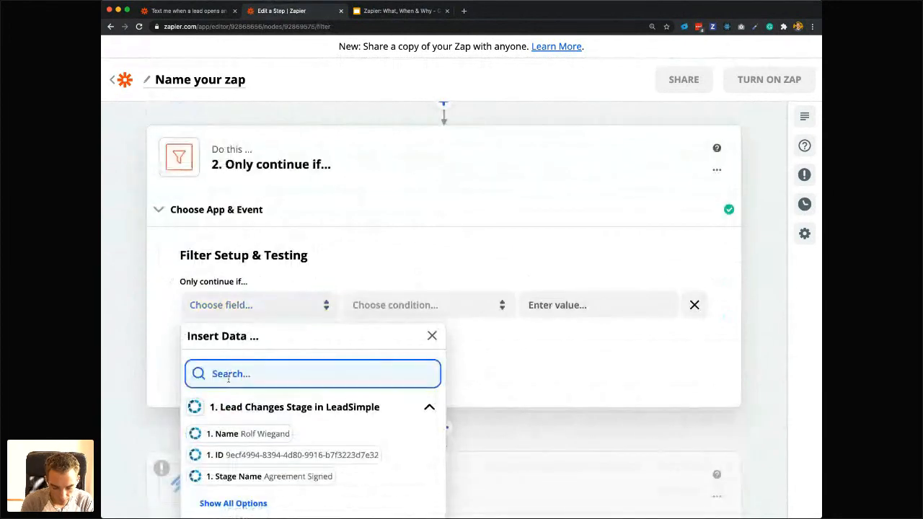
type("assi")
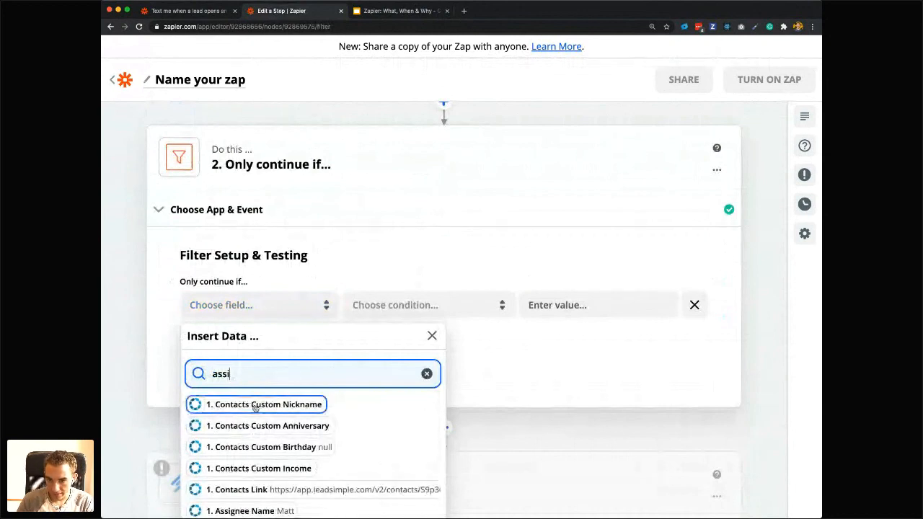
scroll(254, 408, "down", 1)
left_click(238, 498)
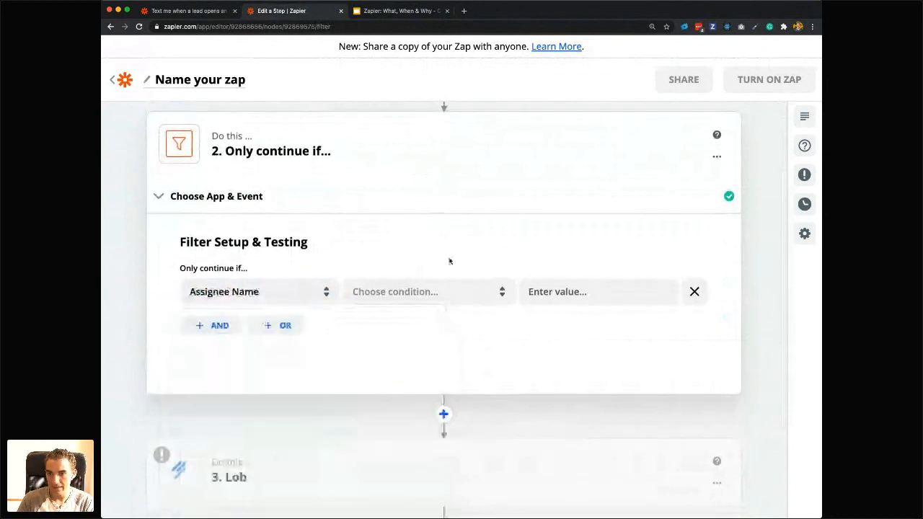
left_click(397, 307)
left_click(400, 327)
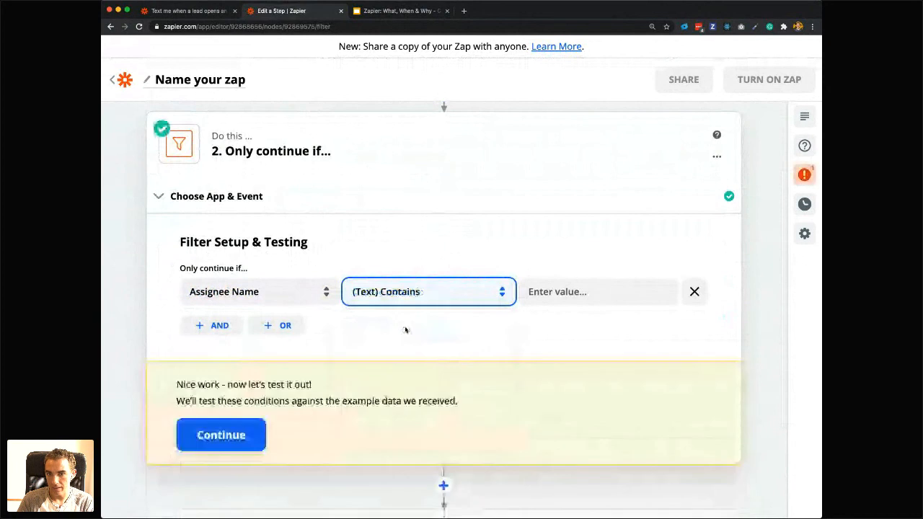
left_click(615, 291)
type("Matt")
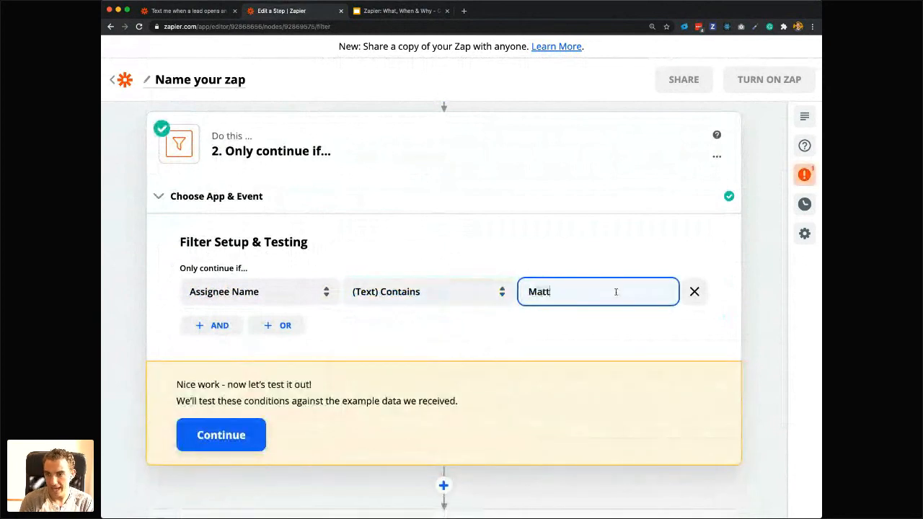
left_click(252, 445)
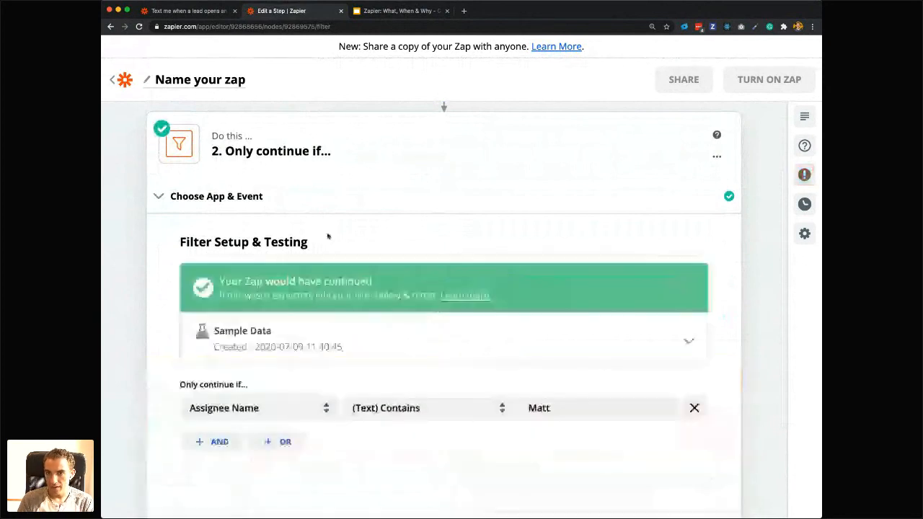
Delete the Filter step from the Zap, keeping only the Lead Changes Stage trigger and the Lob action.
scroll(339, 289, "up", 1)
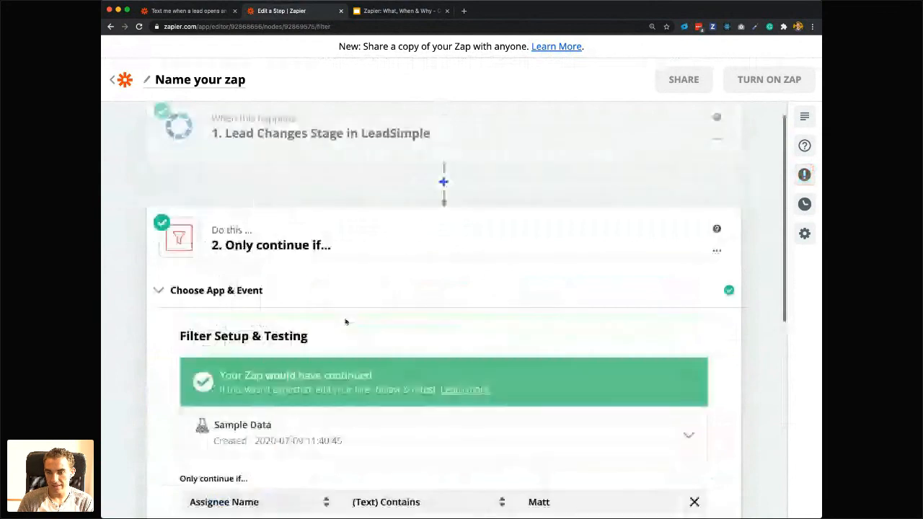
scroll(303, 289, "down", 3)
scroll(333, 373, "down", 3)
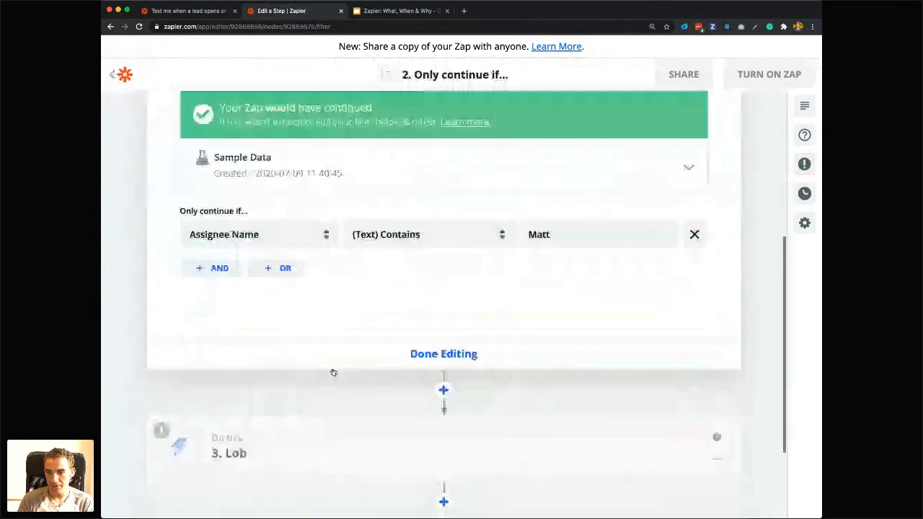
scroll(333, 372, "down", 2)
scroll(324, 354, "up", 7)
scroll(327, 354, "up", 2)
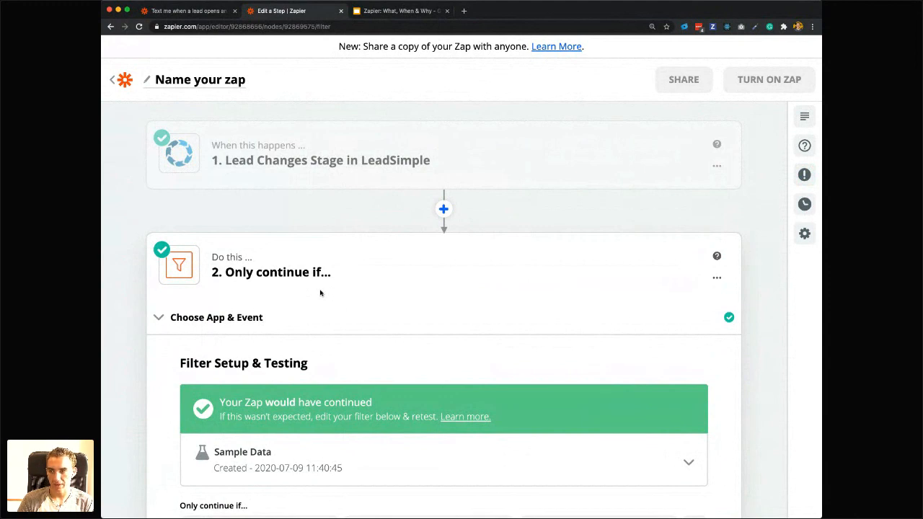
left_click(717, 281)
left_click(658, 346)
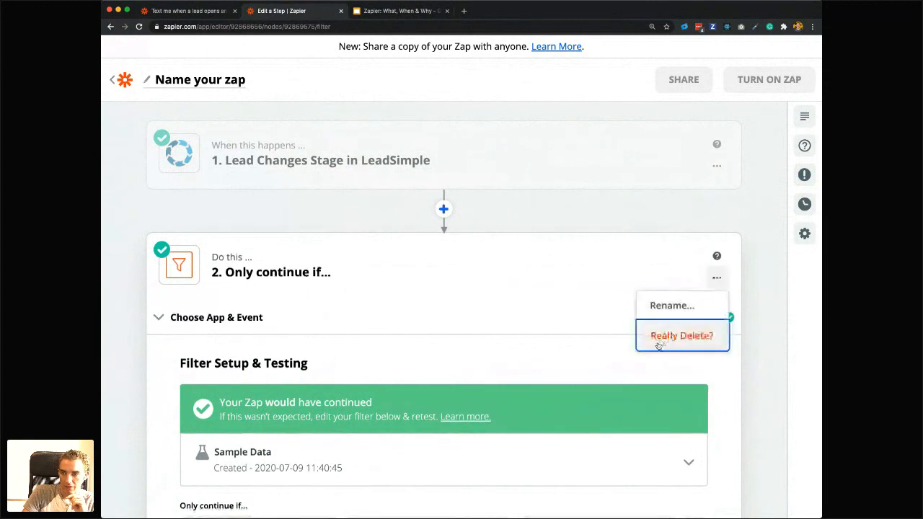
left_click(682, 336)
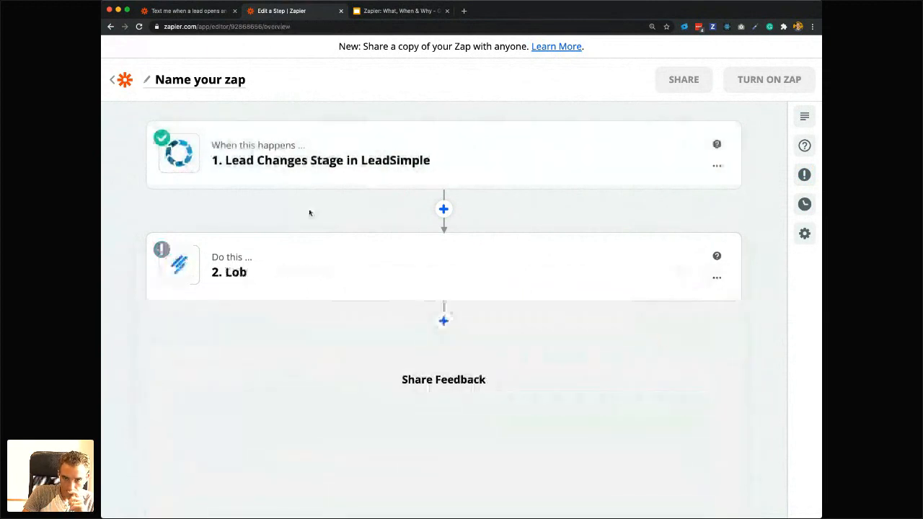
Leave the Zap editor and return to the list of Zaps in the Home folder.
mouse_move(214, 153)
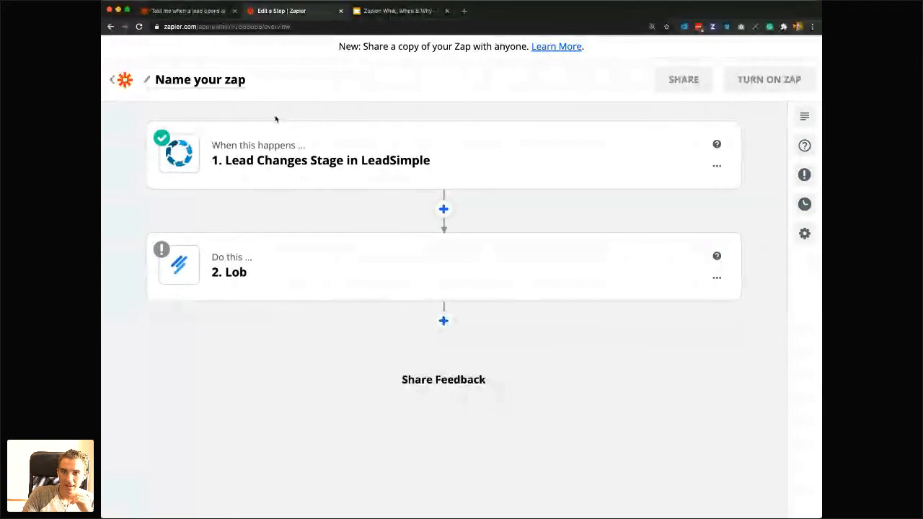
mouse_move(264, 128)
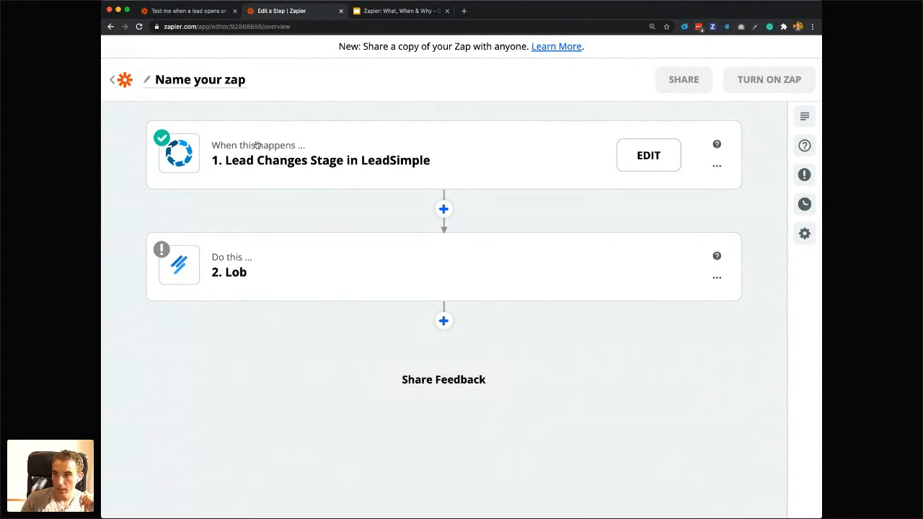
left_click(113, 81)
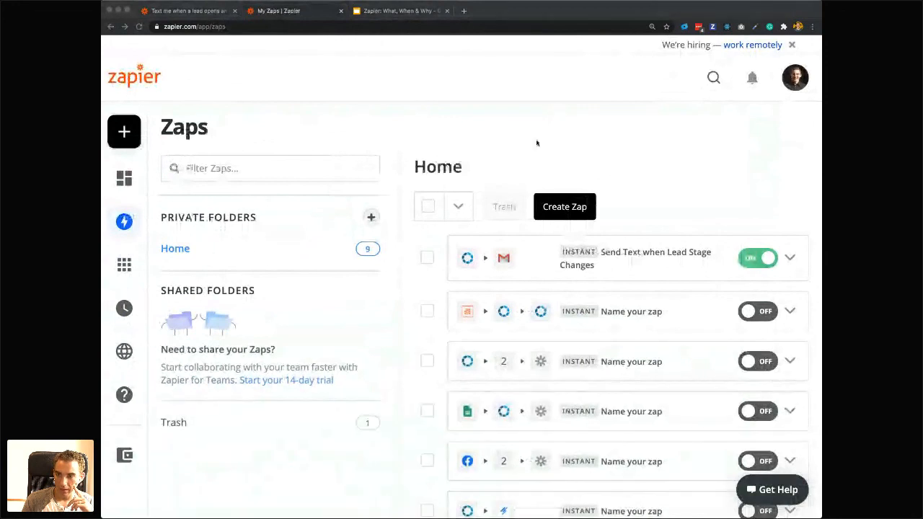
scroll(555, 177, "down", 1)
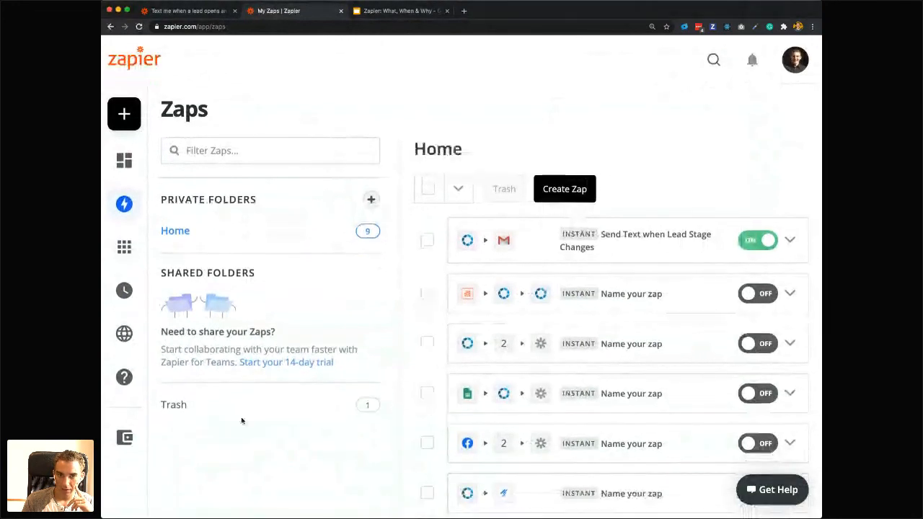